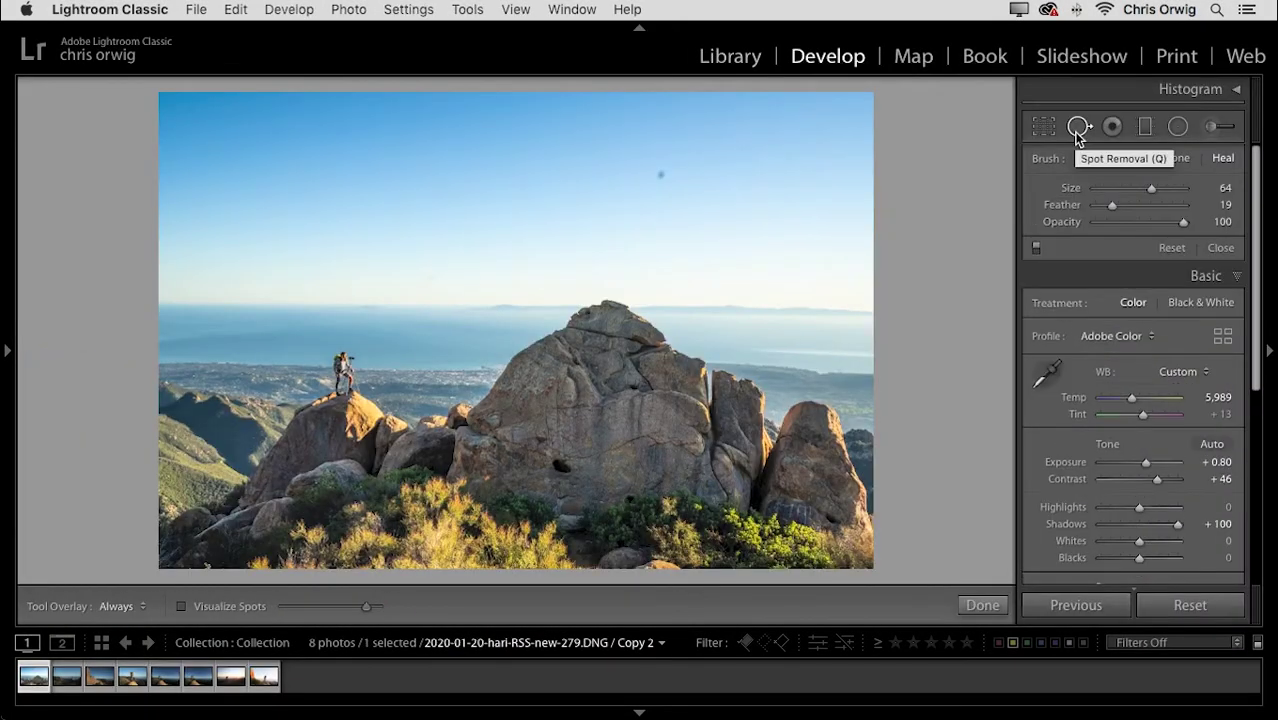
Turn on Visualize Spots with a stronger threshold and zoom into the first photo's sky
key(a)
drag(348, 608, 363, 610)
key(z)
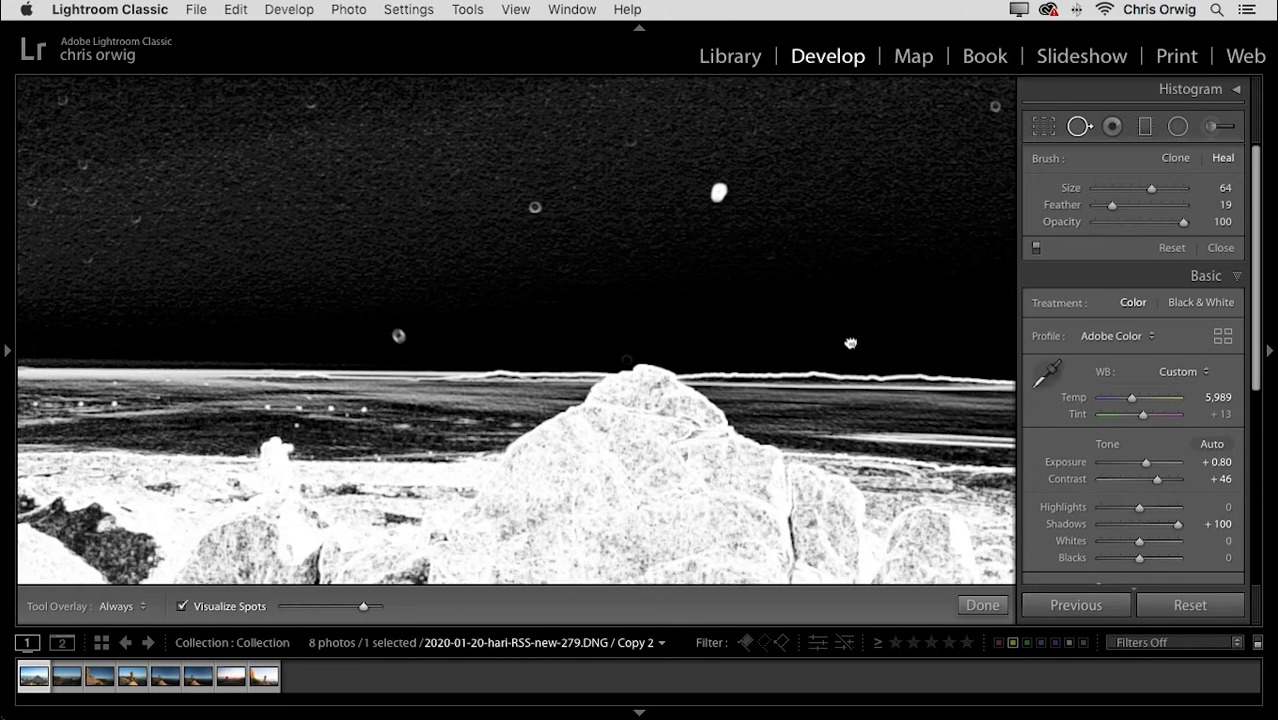
Heal ten dust specks scattered across the sky
click(716, 192)
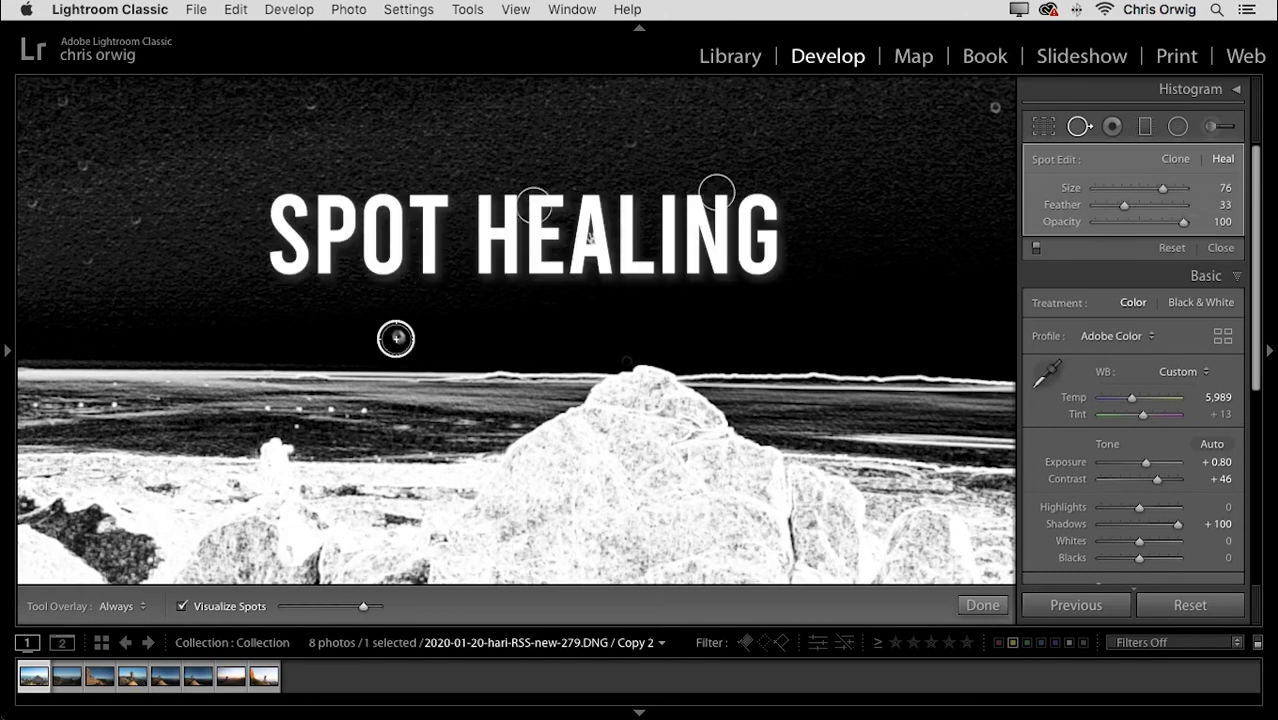
click(396, 338)
click(995, 107)
click(313, 106)
click(136, 218)
click(29, 202)
click(88, 259)
click(81, 165)
click(88, 99)
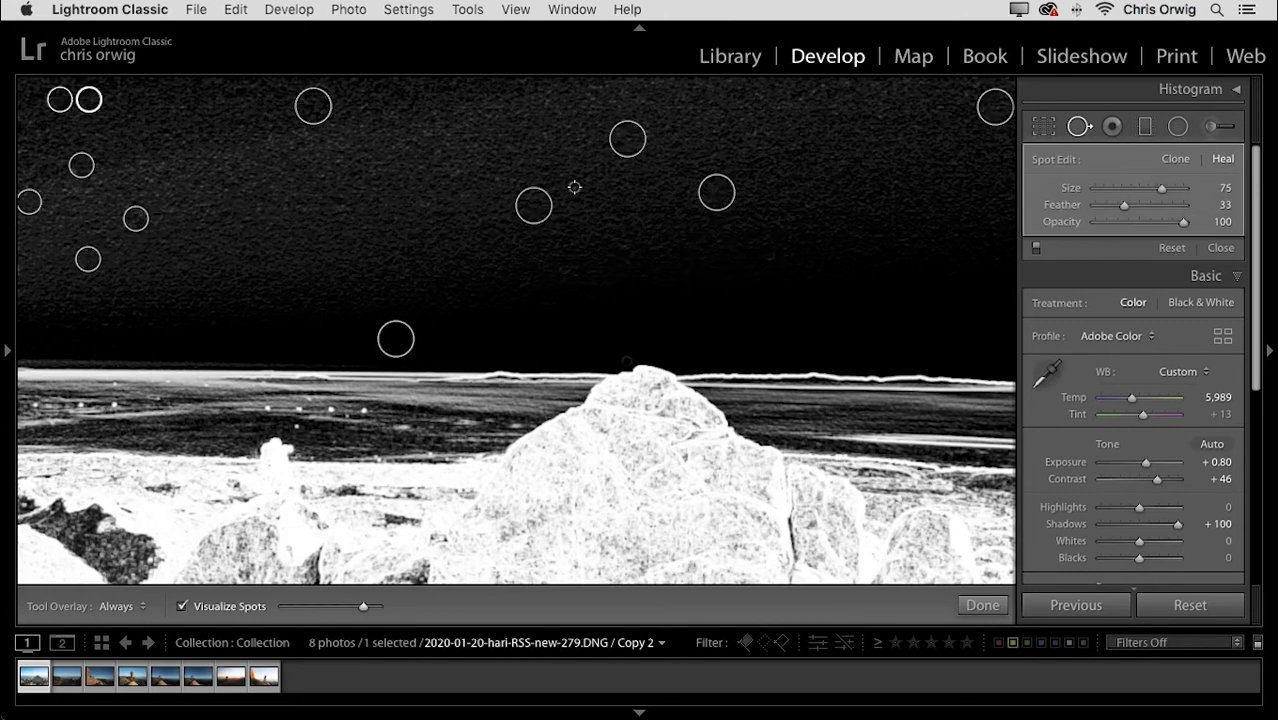
click(574, 187)
Fit the photo in view, hide the spot circles, and return to normal colour
key(z)
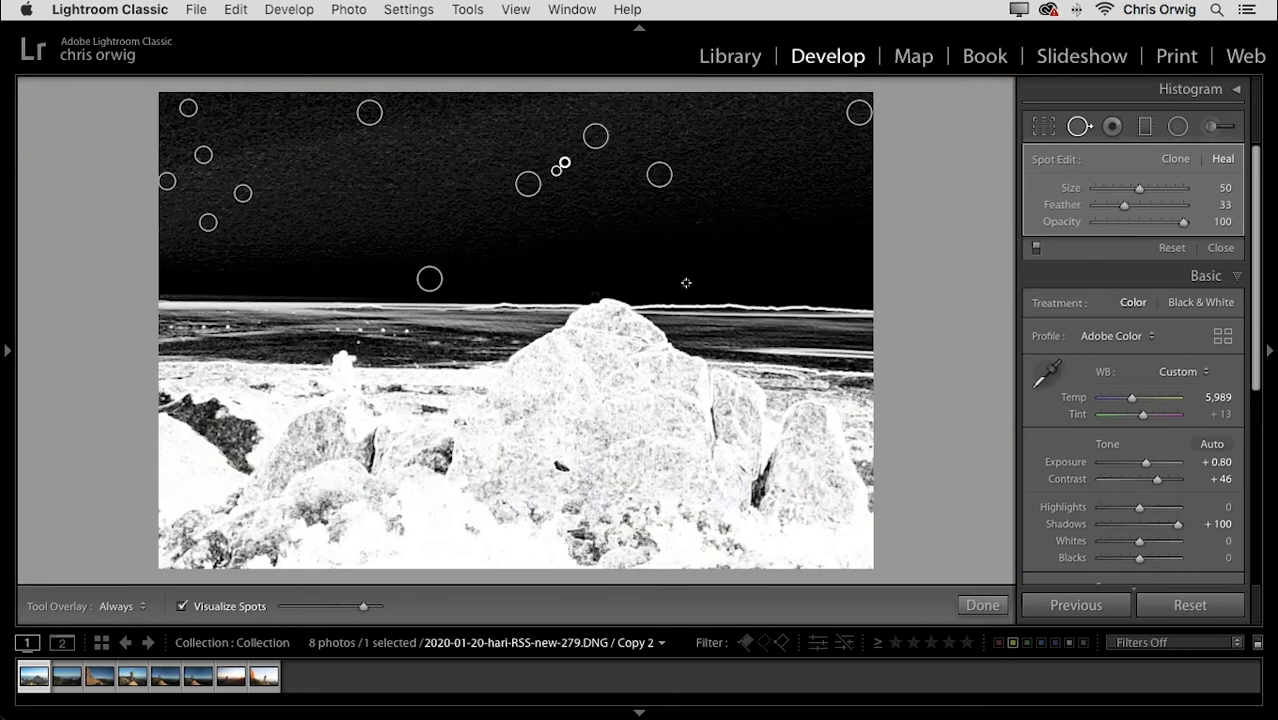
key(h)
key(a)
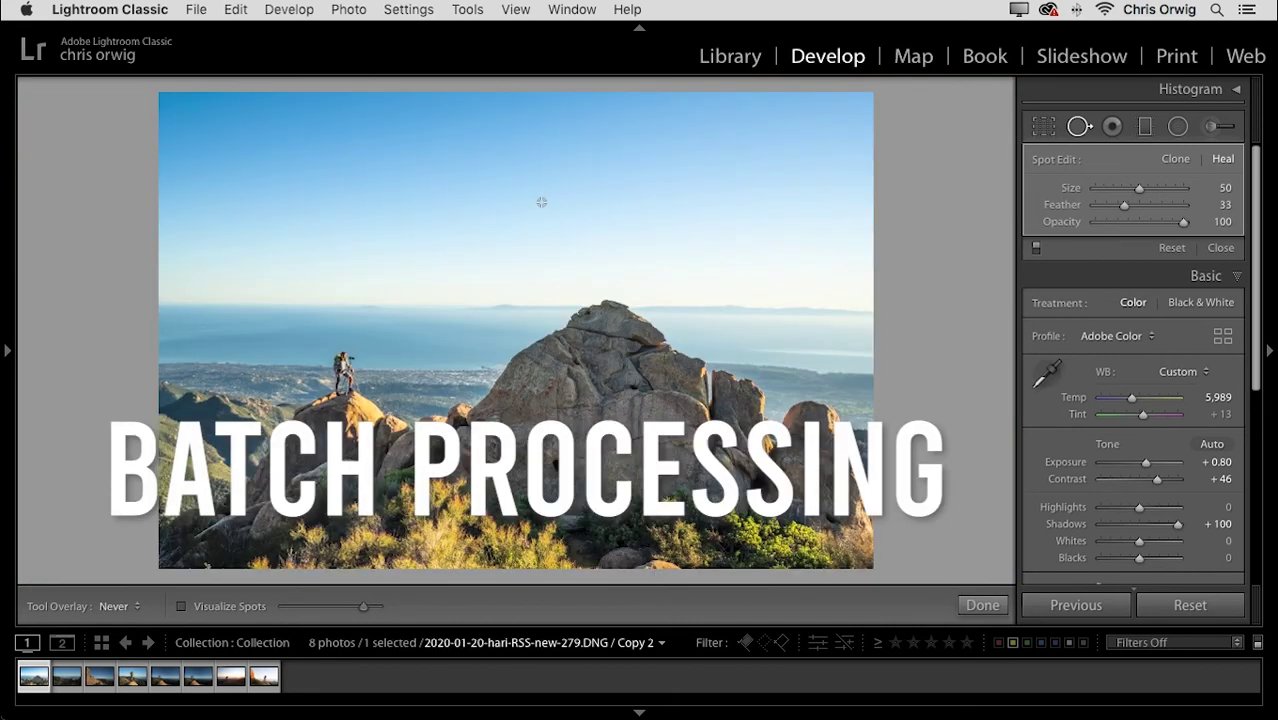
Paste the first photo's settings onto the next two photos
key(Right)
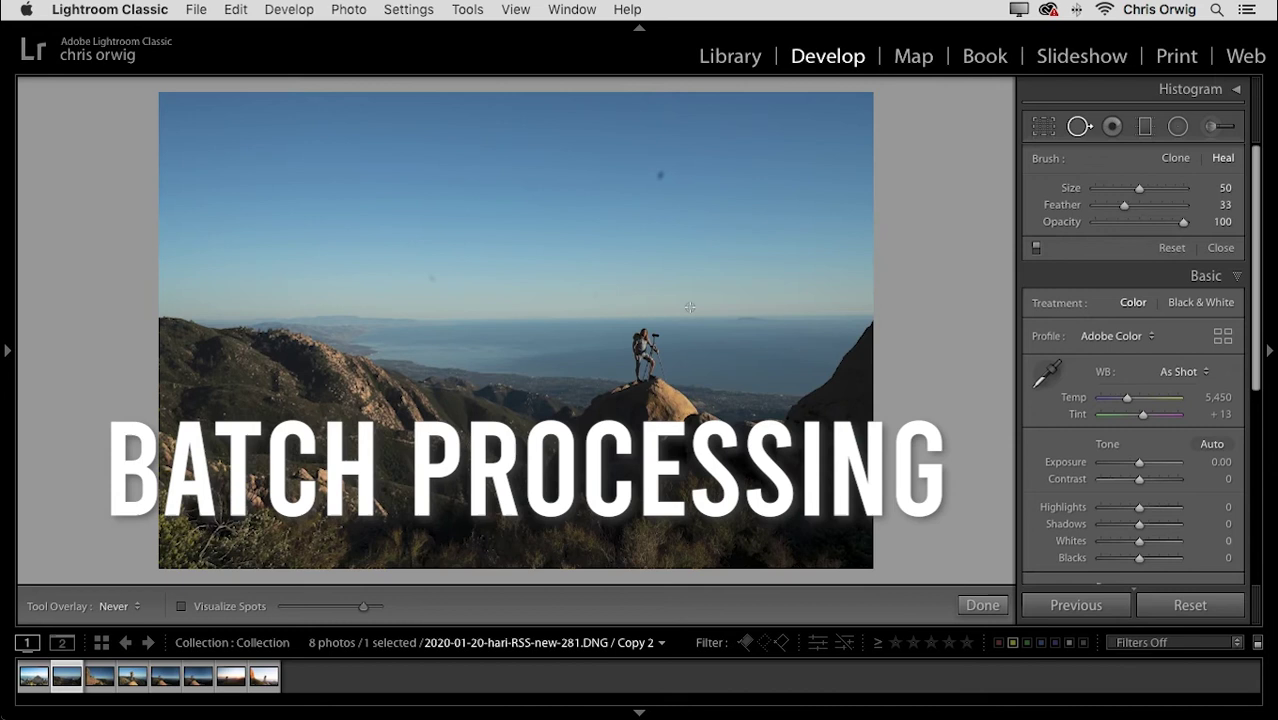
key(super+alt+v)
key(Right)
key(super+alt+v)
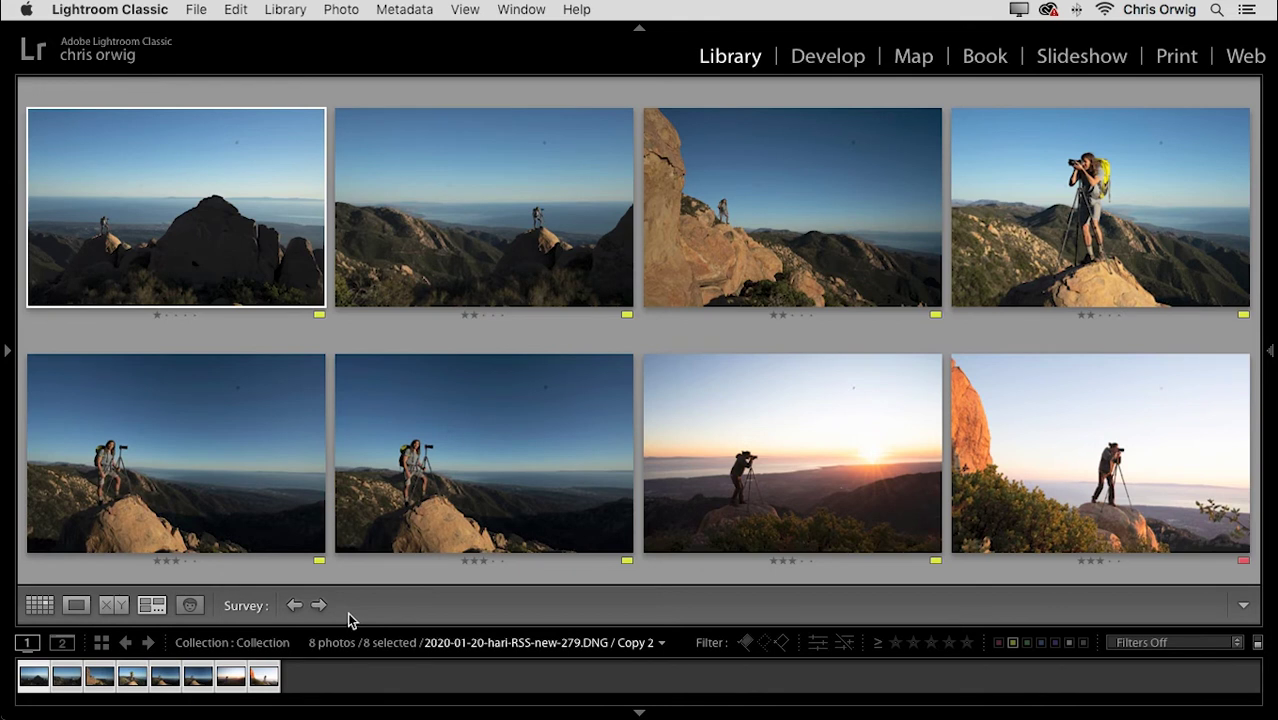
Select only the first photo, open it in Develop, and browse three photos forward and back
key(super+d)
key(d)
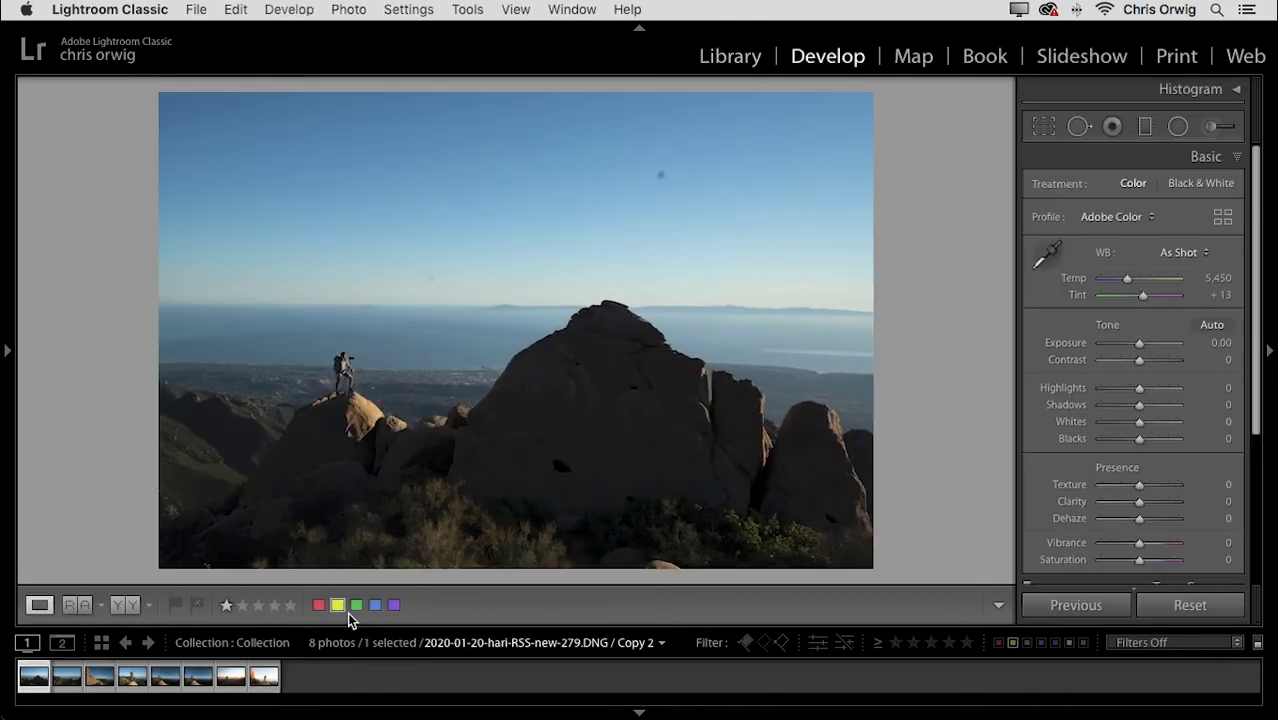
key(Right)
key(Right)
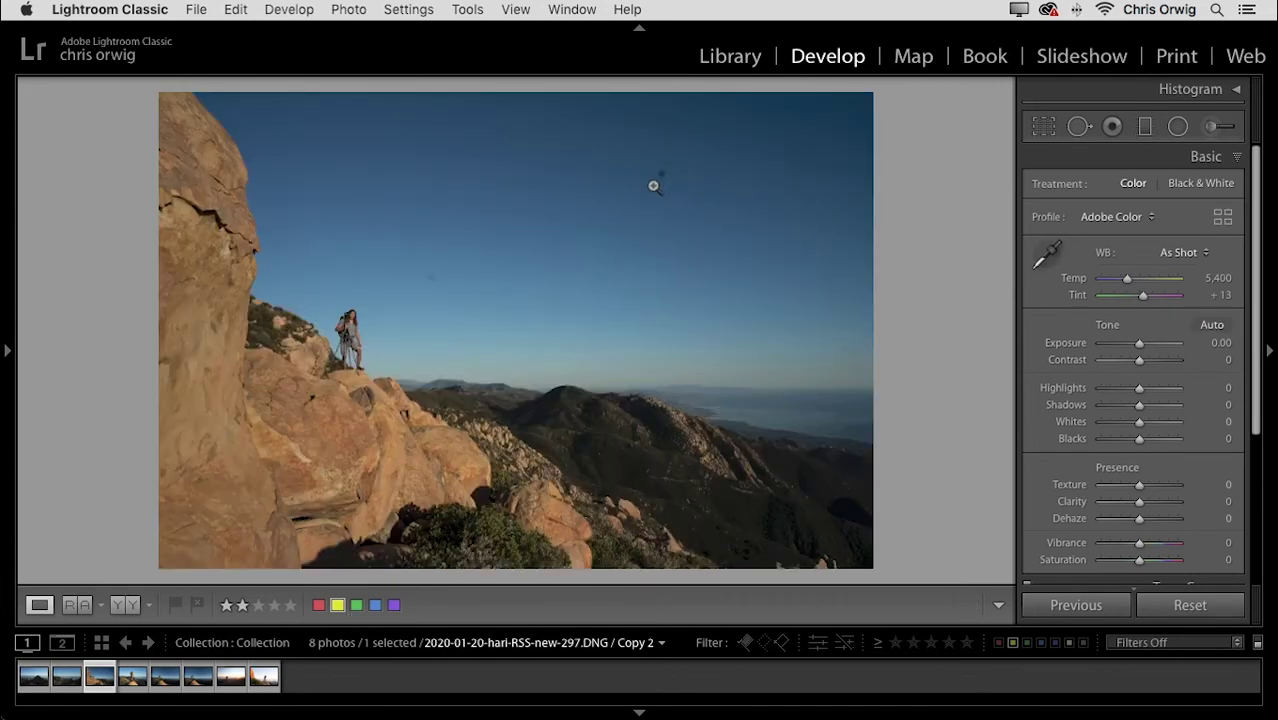
key(Right)
key(Right)
key(Right)
key(Right)
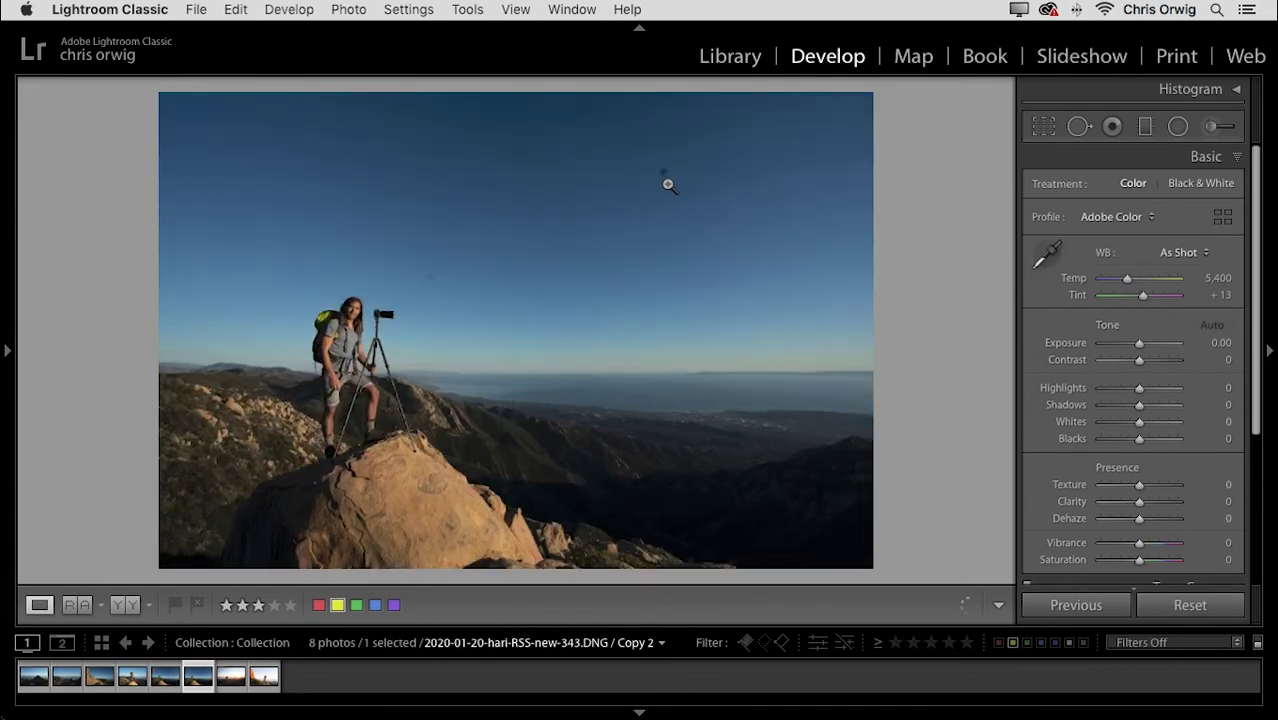
key(Right)
key(Right)
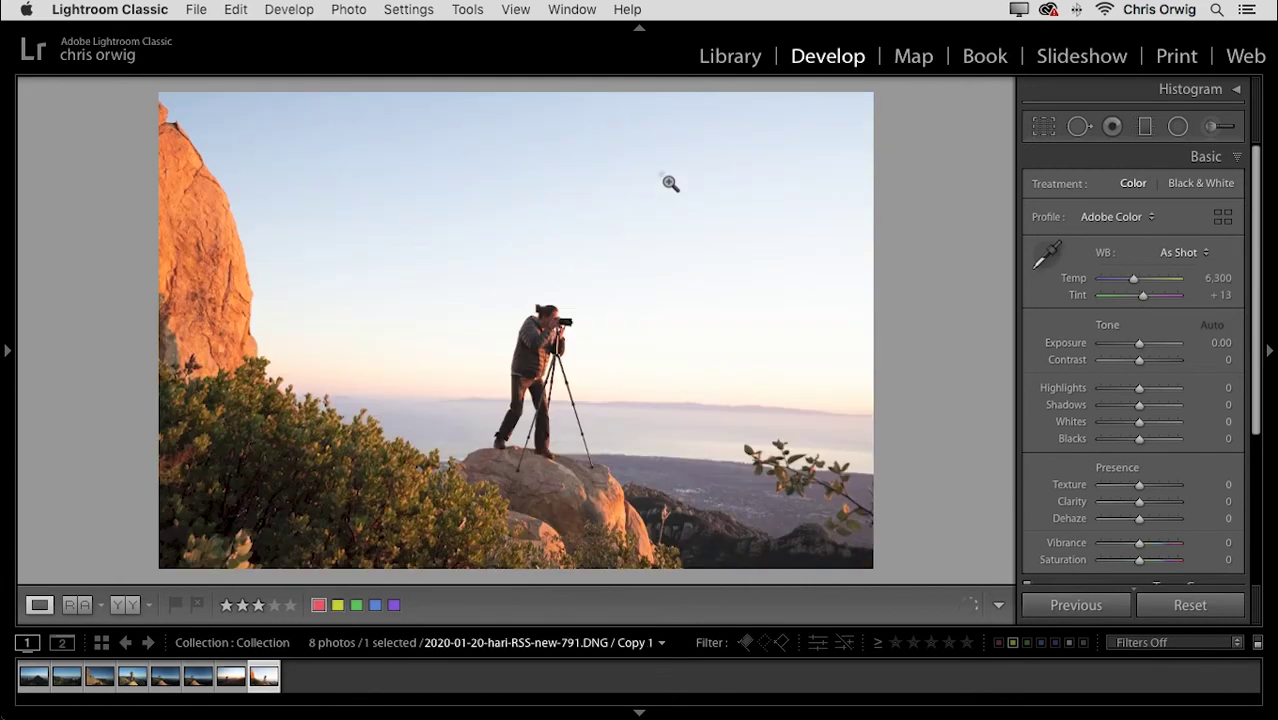
key(Left)
key(Left)
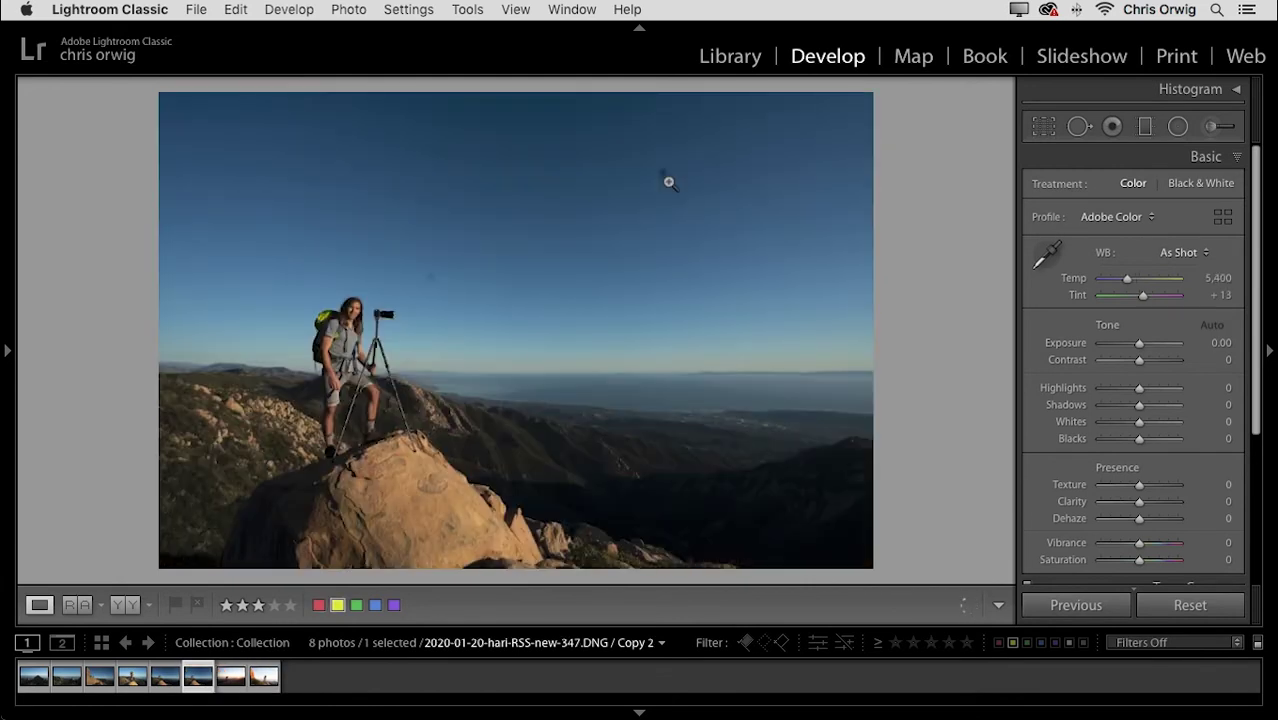
key(Left)
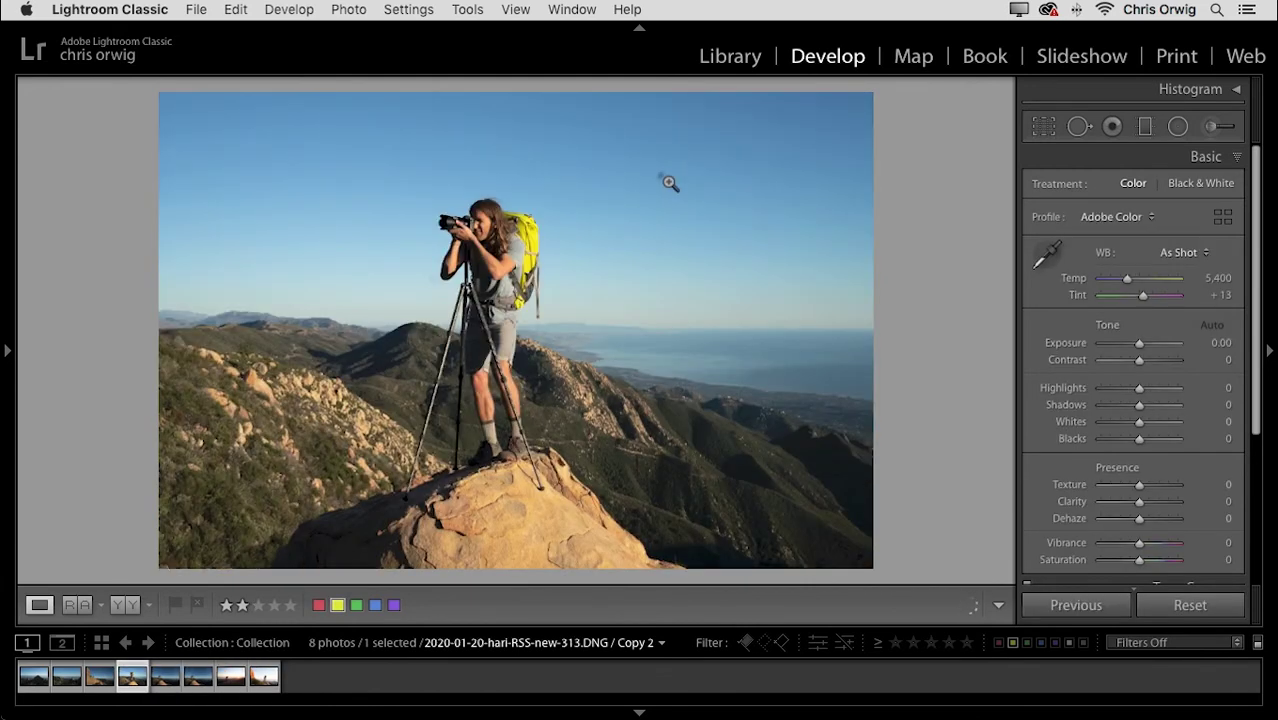
key(Left)
key(Left)
key(Left)
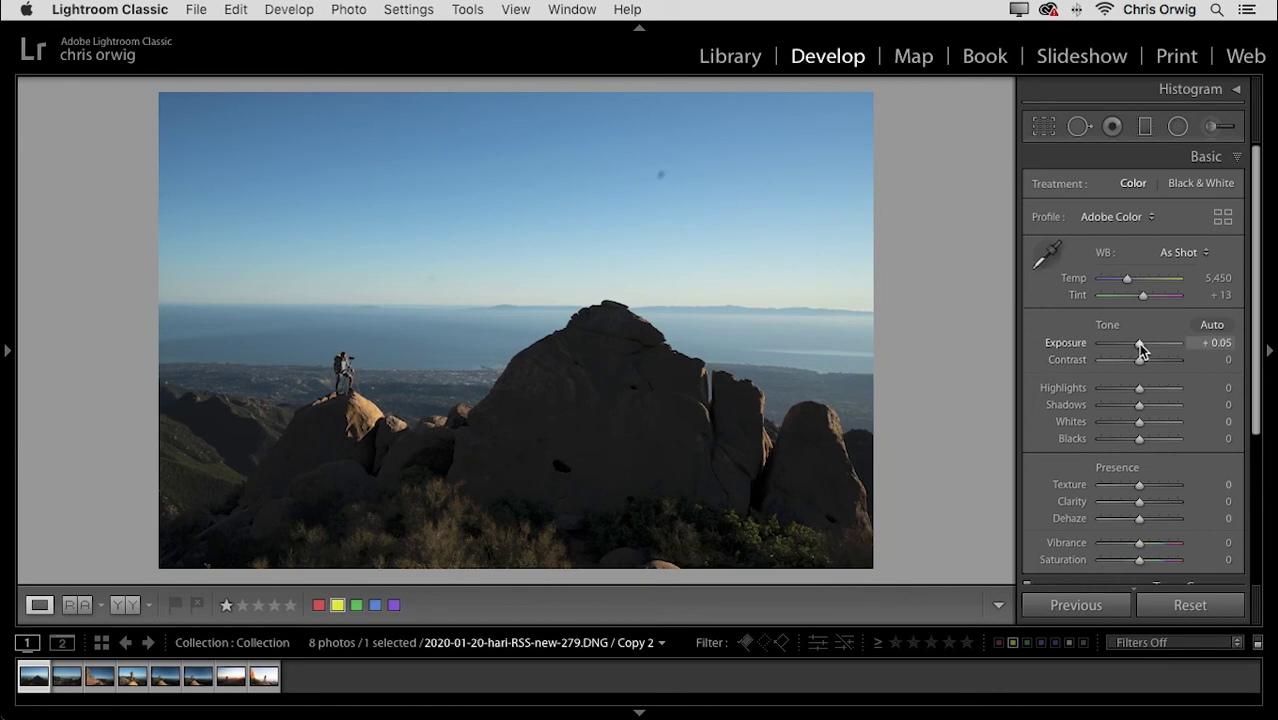
Set Exposure +0.80, Contrast +46, Shadows +100, Clarity +23, Vibrance +26 and Temp 5,989
drag(1138, 343, 1157, 360)
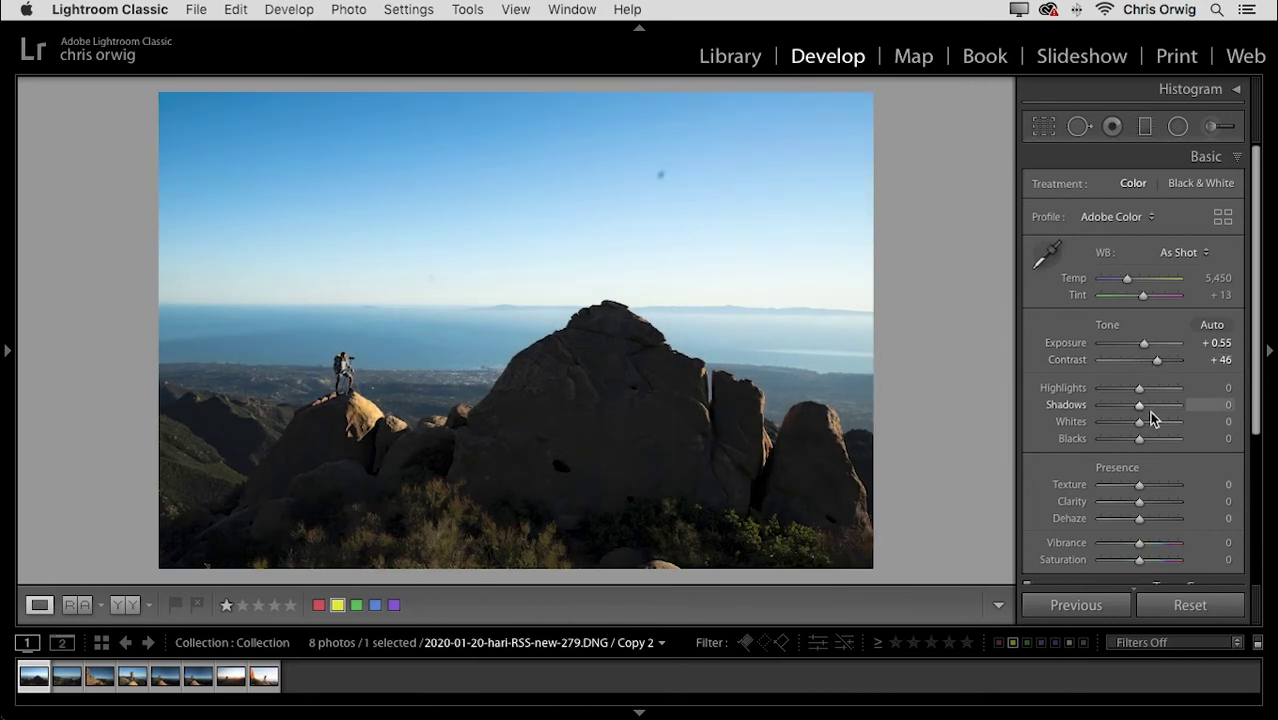
drag(1149, 406, 1203, 408)
drag(1140, 502, 1148, 502)
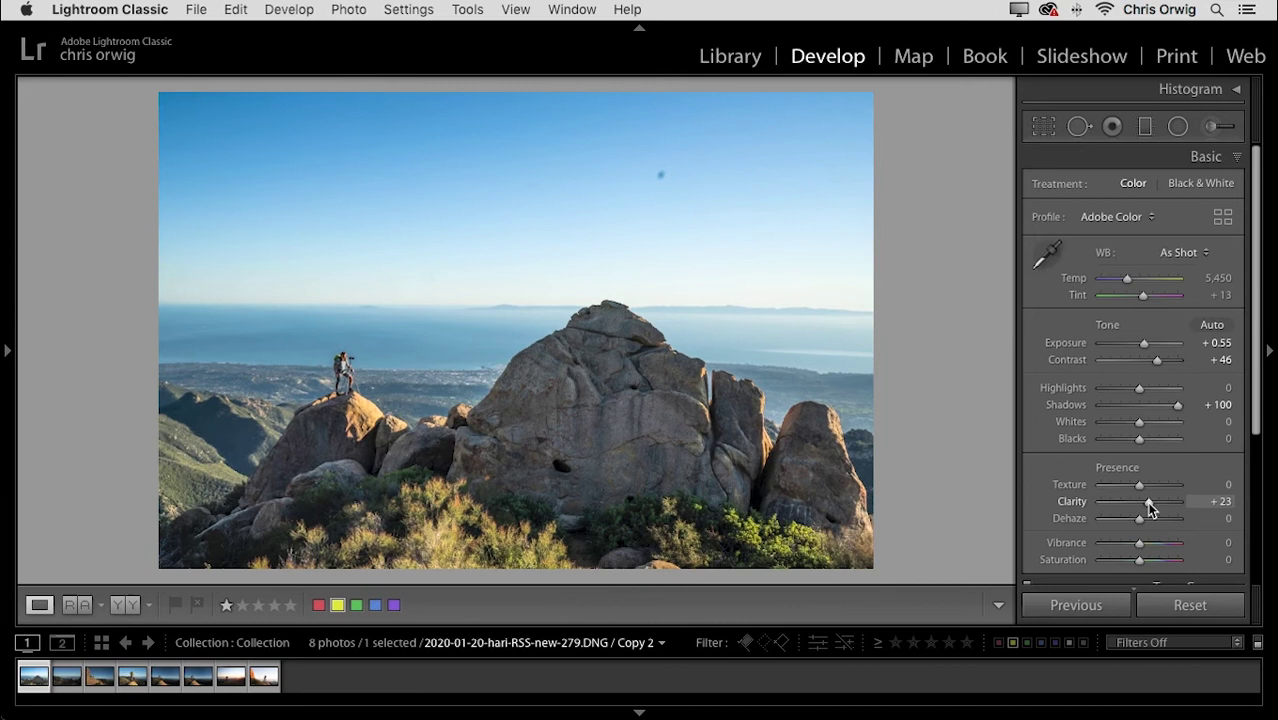
drag(1148, 547, 1150, 548)
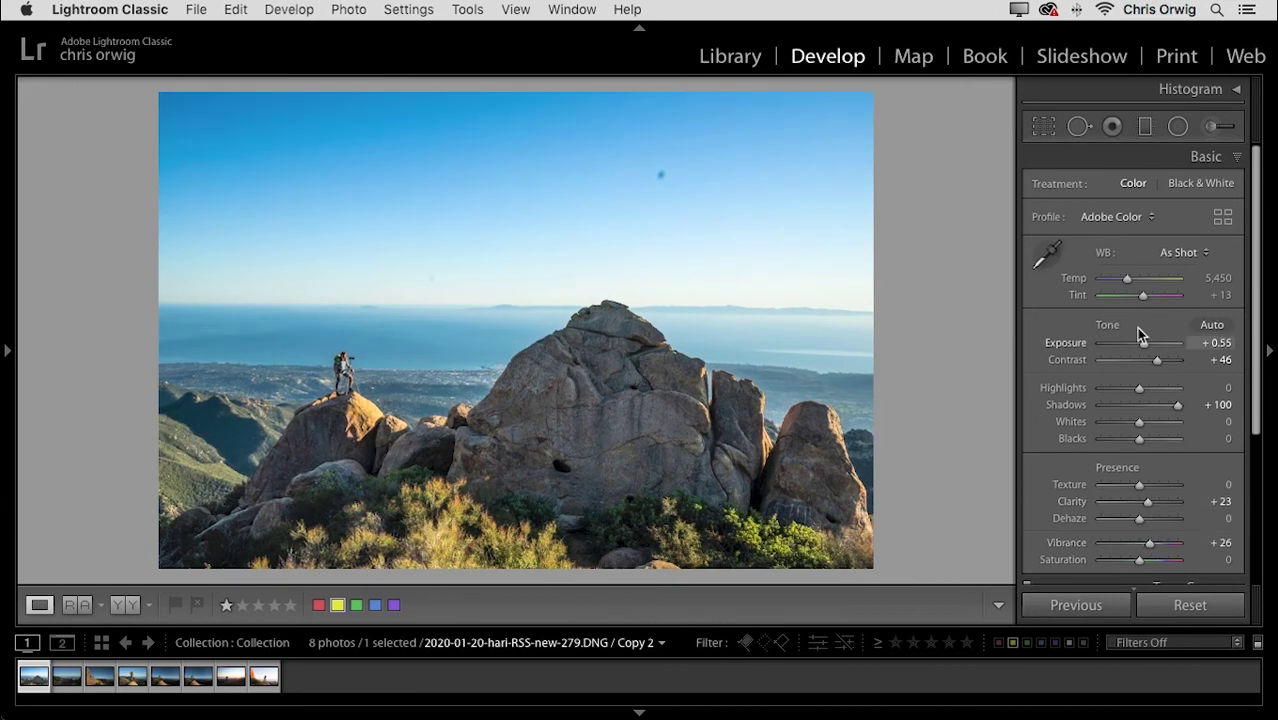
drag(1128, 279, 1131, 280)
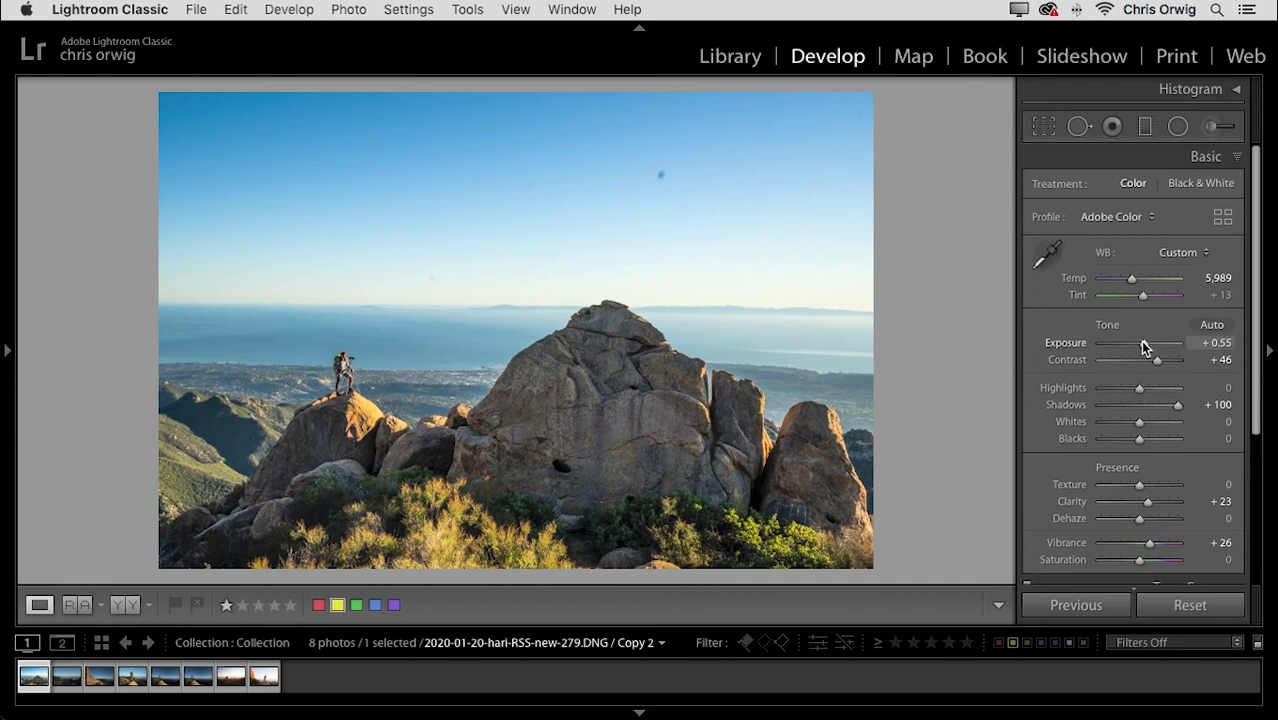
mouse_move(1145, 345)
mouse_down()
mouse_move(1123, 341)
mouse_move(1164, 345)
mouse_move(1118, 345)
mouse_move(1143, 343)
mouse_up()
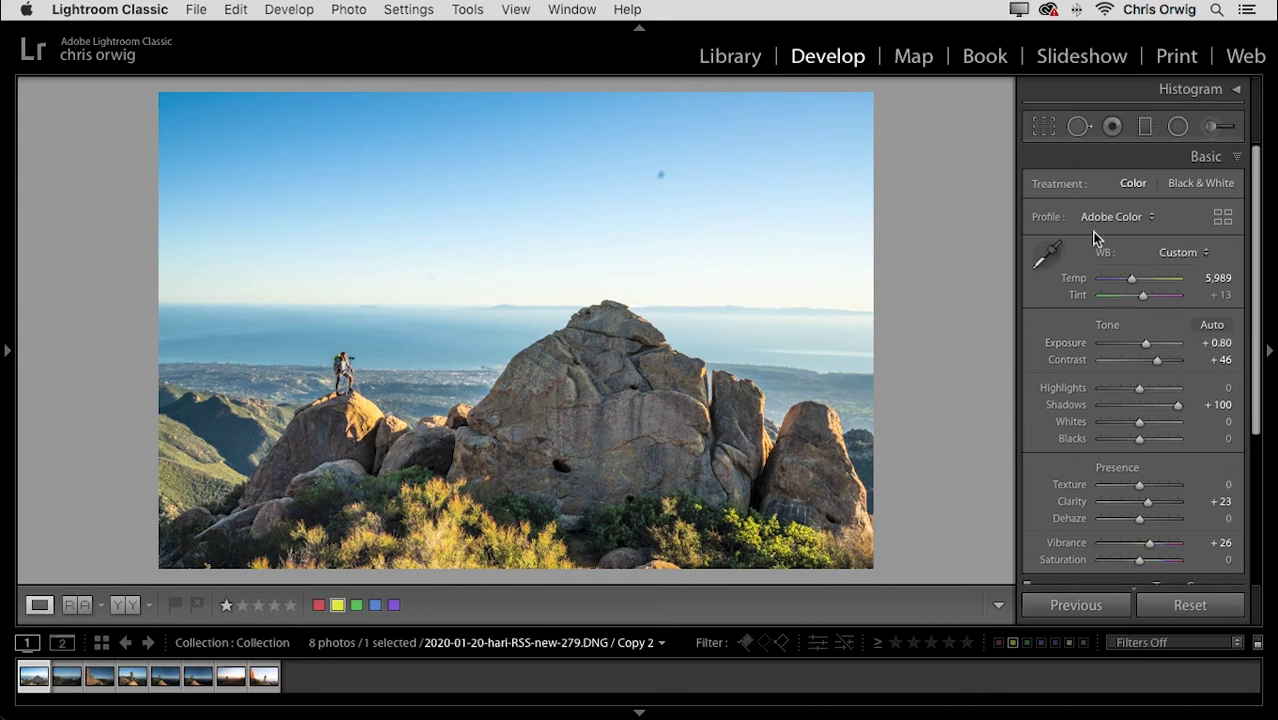
Open Spot Removal, turn on Visualize Spots with a darker threshold, and zoom in
click(1077, 136)
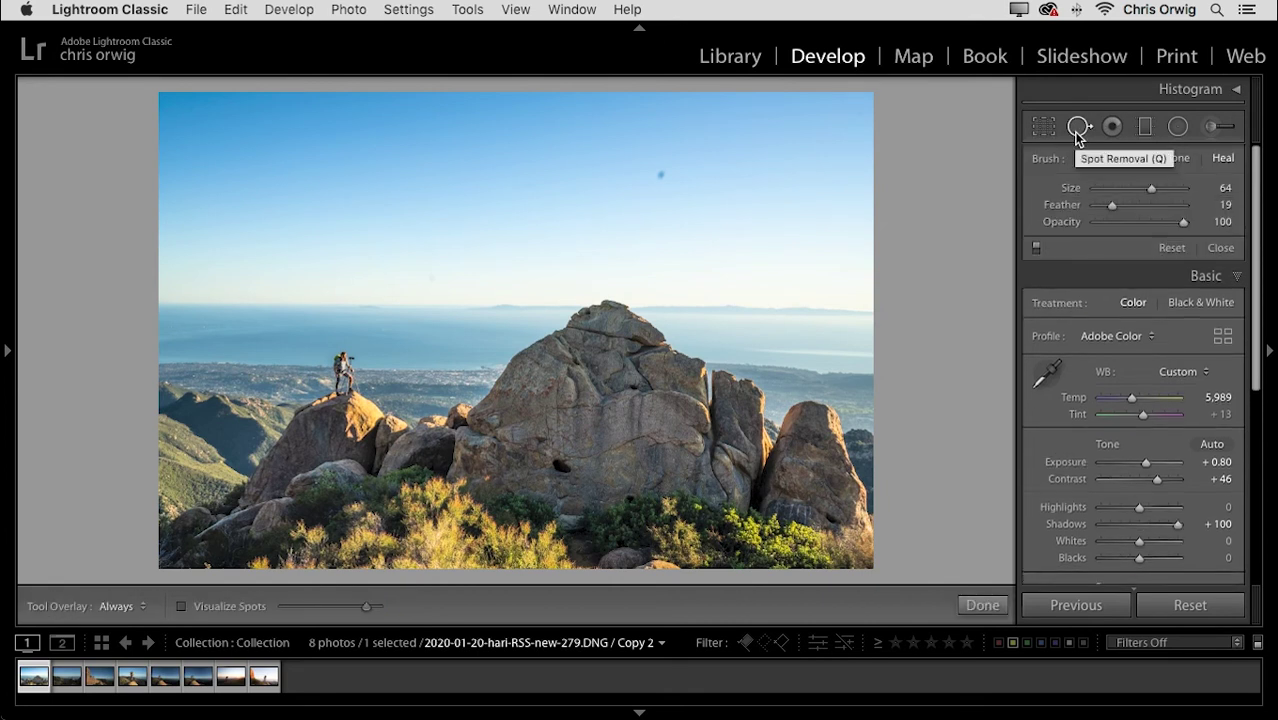
key(a)
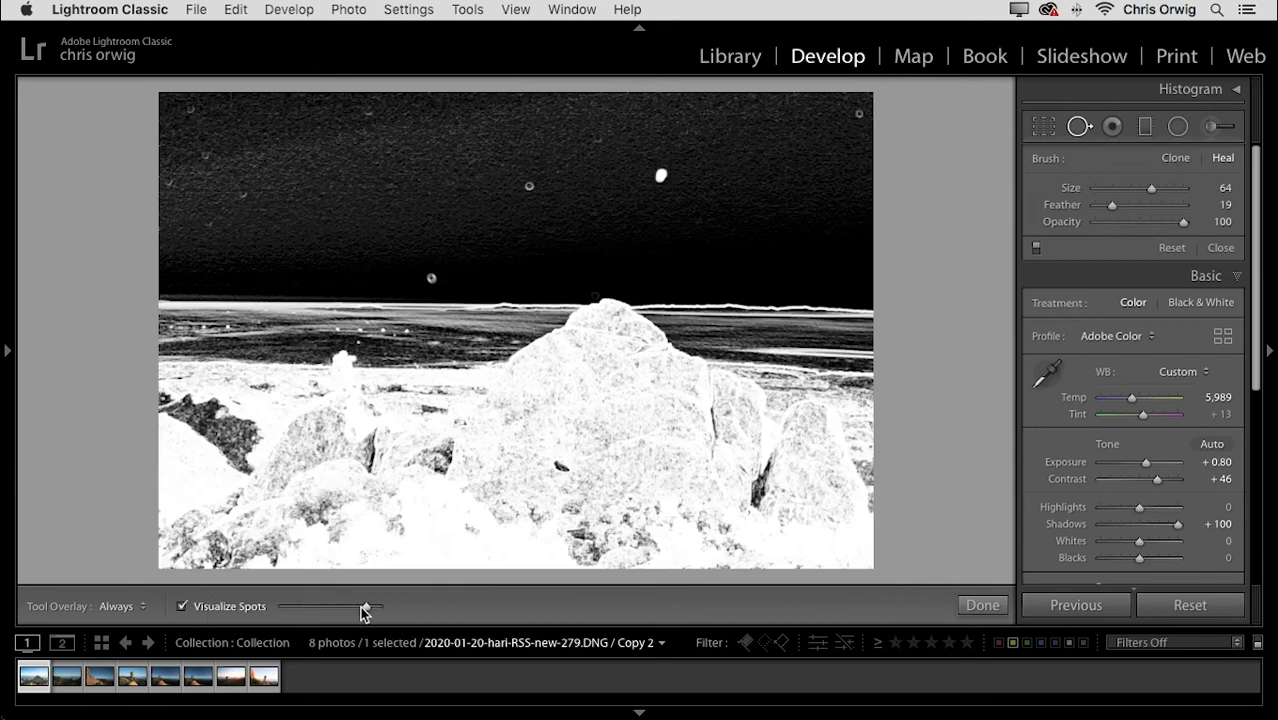
mouse_move(366, 608)
mouse_down()
mouse_move(284, 609)
mouse_move(378, 609)
mouse_move(285, 606)
mouse_move(364, 614)
mouse_up()
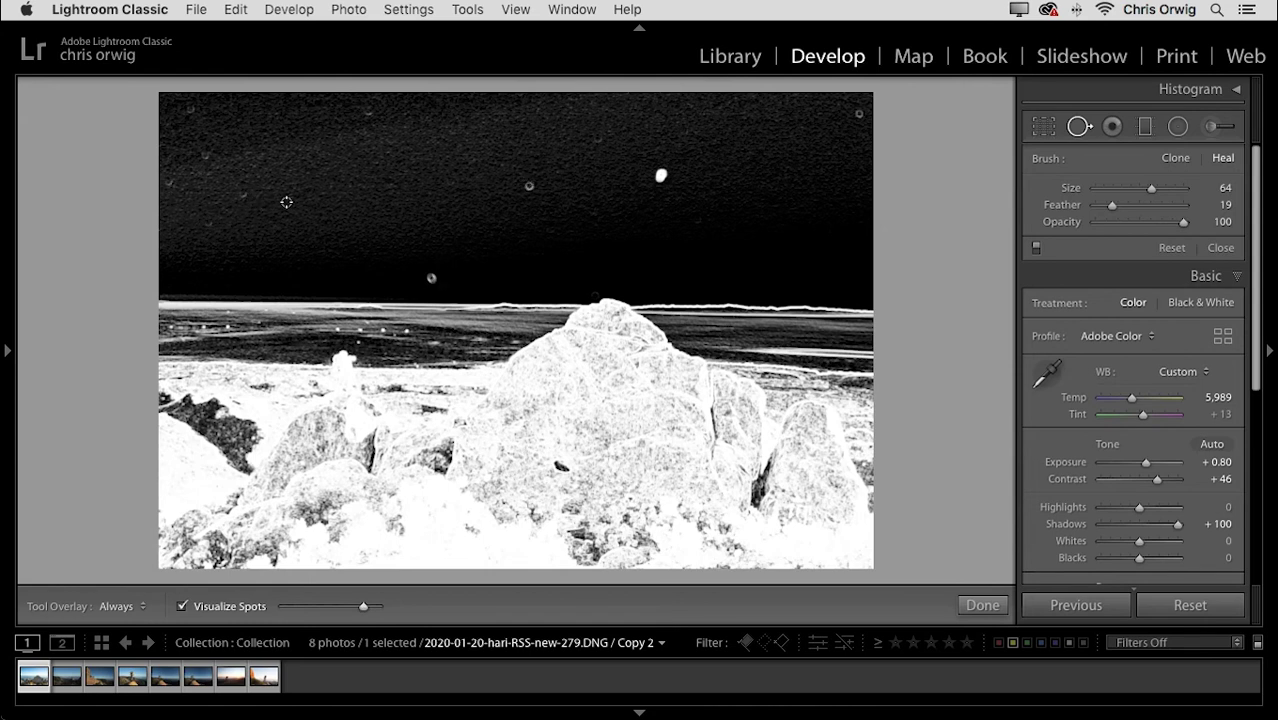
key(z)
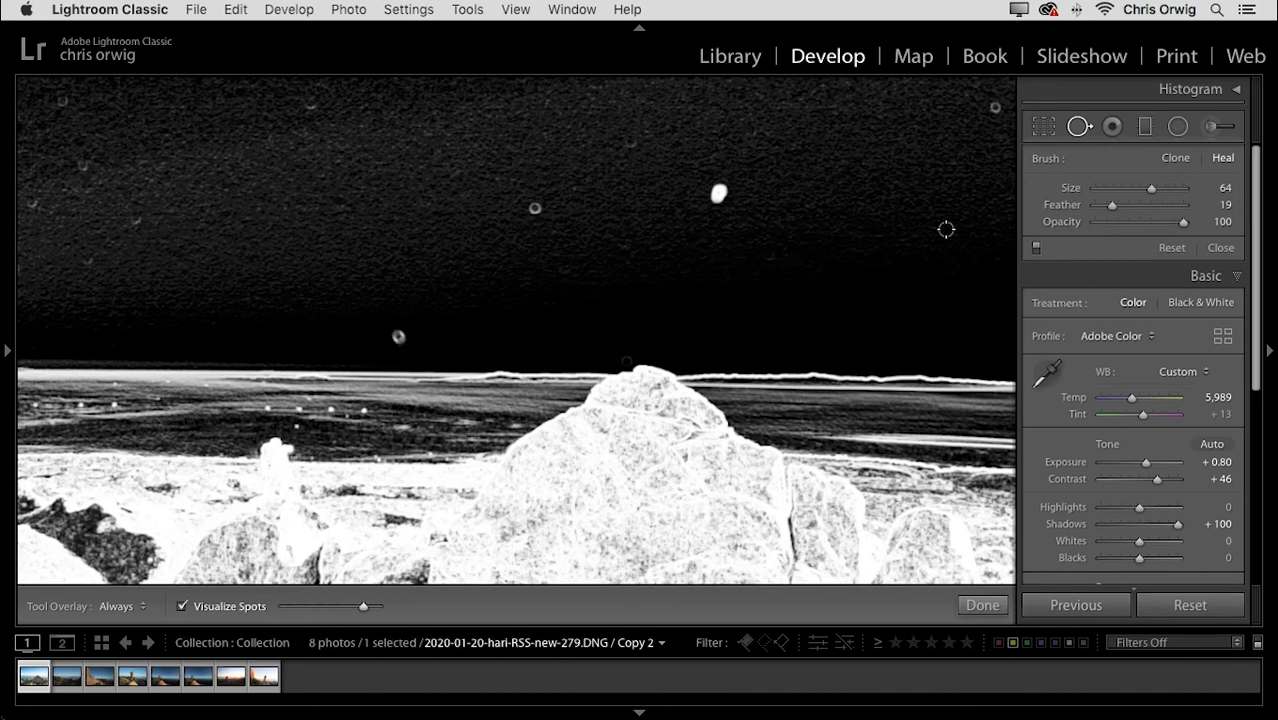
Enlarge the healing brush and soften its feather
scroll(856, 223, down, 3)
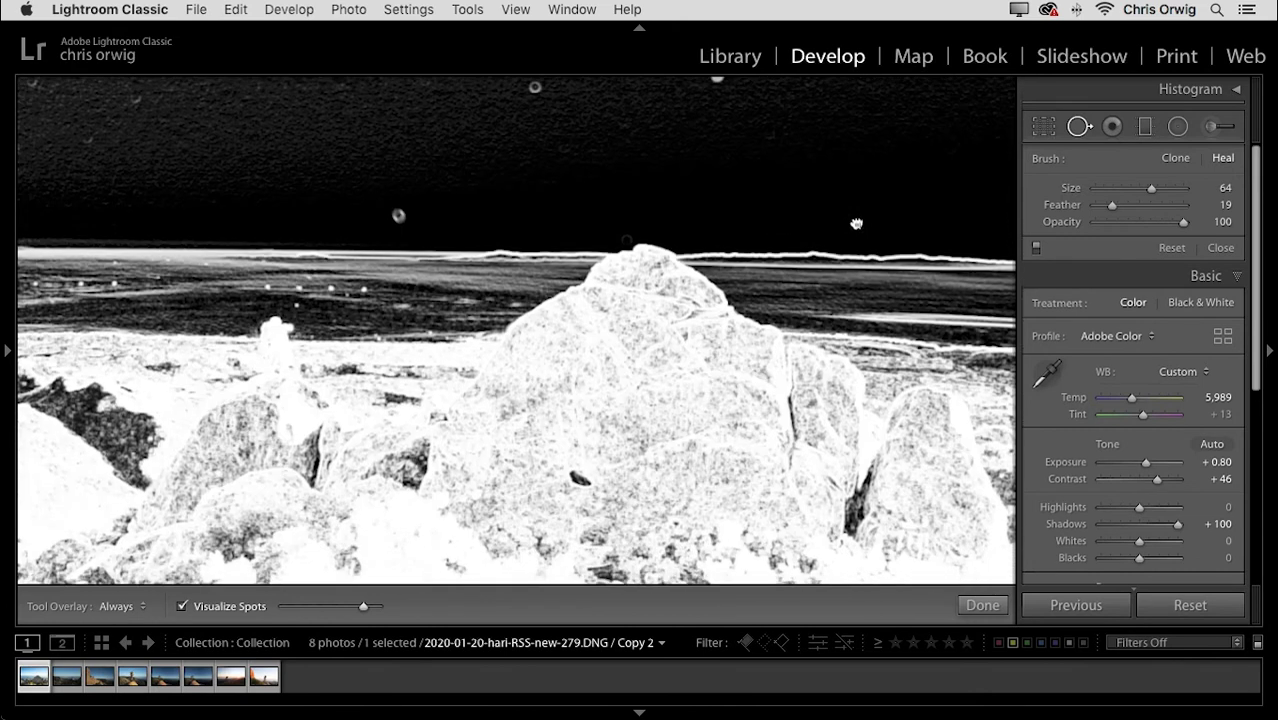
scroll(834, 419, up, 3)
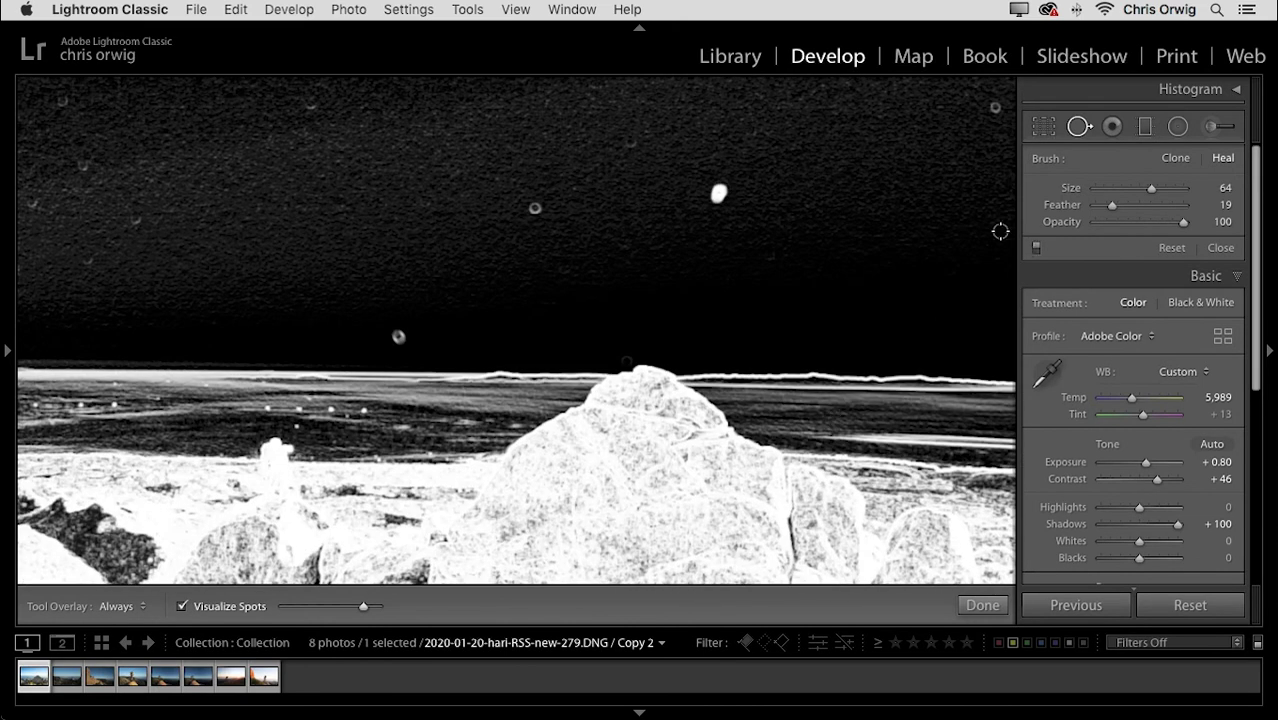
key(bracketright)
key(bracketright)
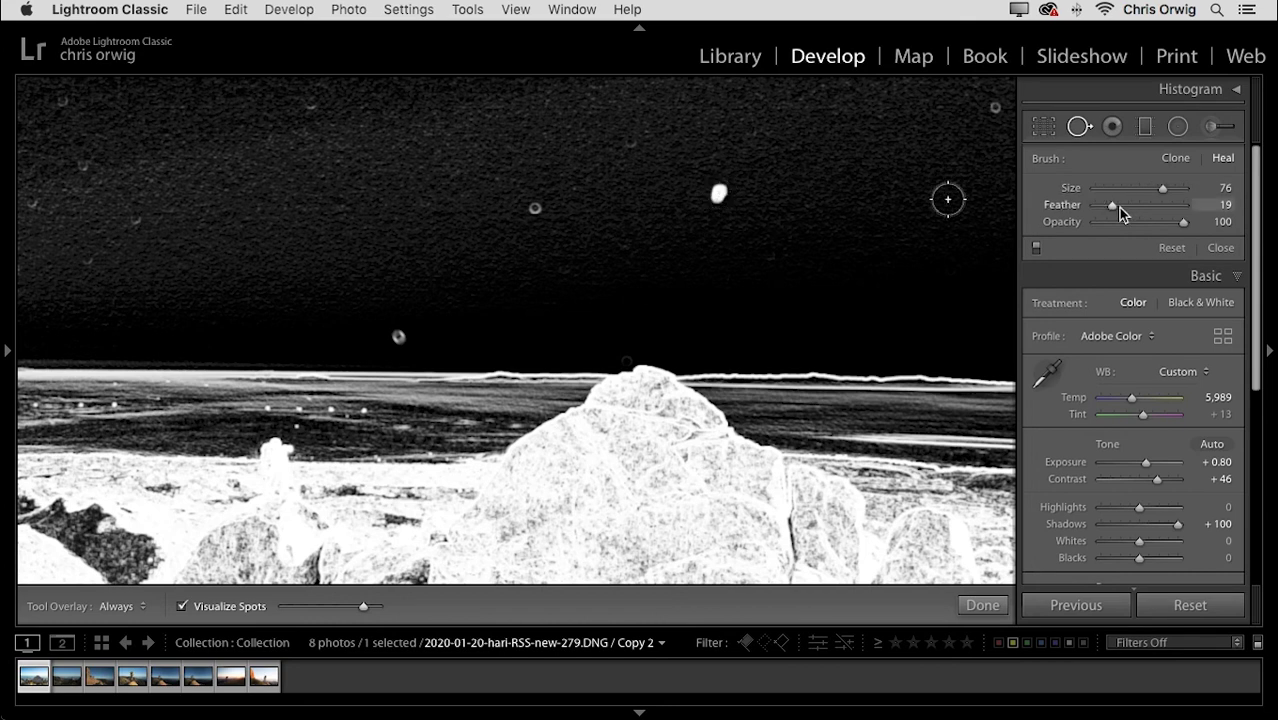
drag(1113, 206, 1126, 207)
Heal twelve dust specks across the sky, finishing with the small upper speck
click(716, 193)
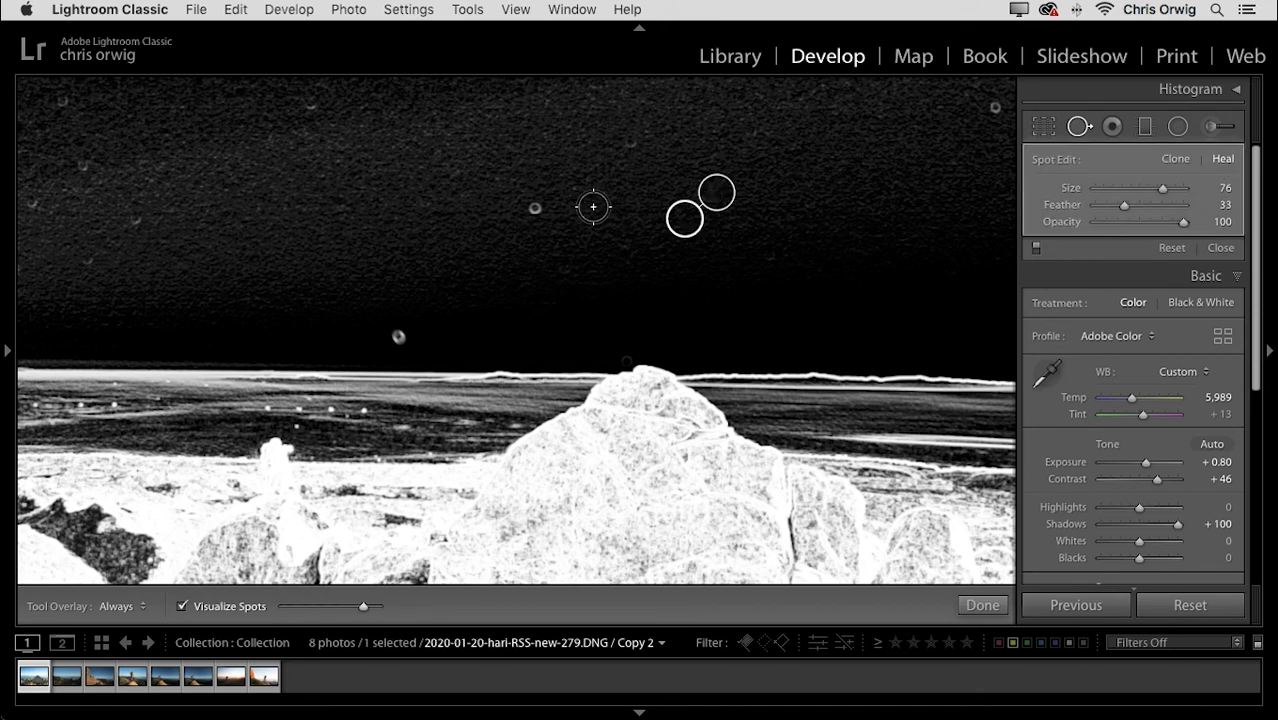
click(534, 206)
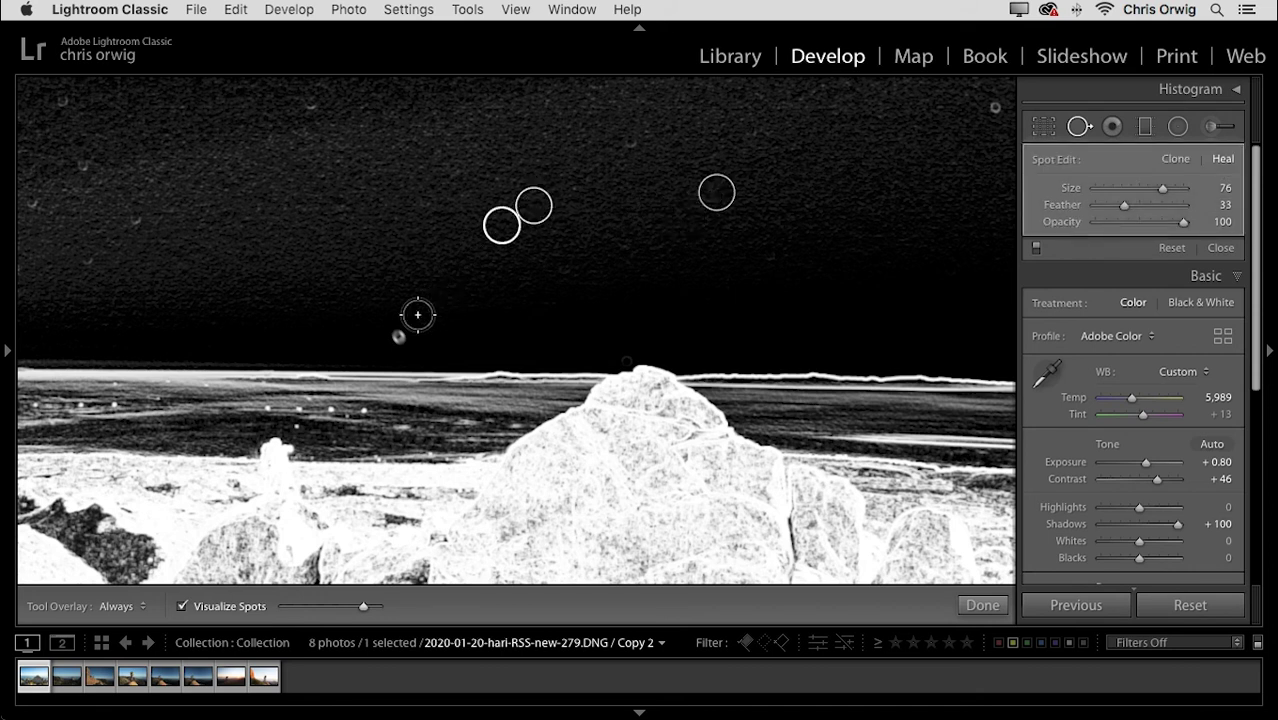
click(397, 339)
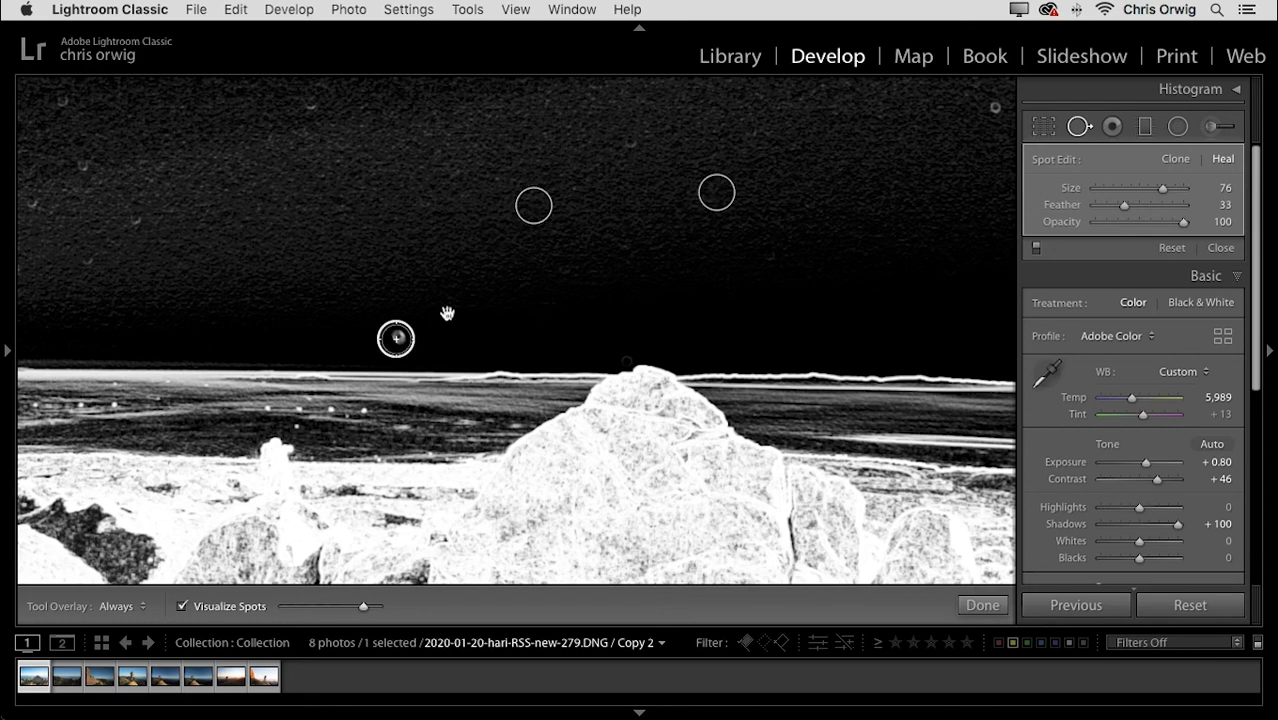
click(628, 139)
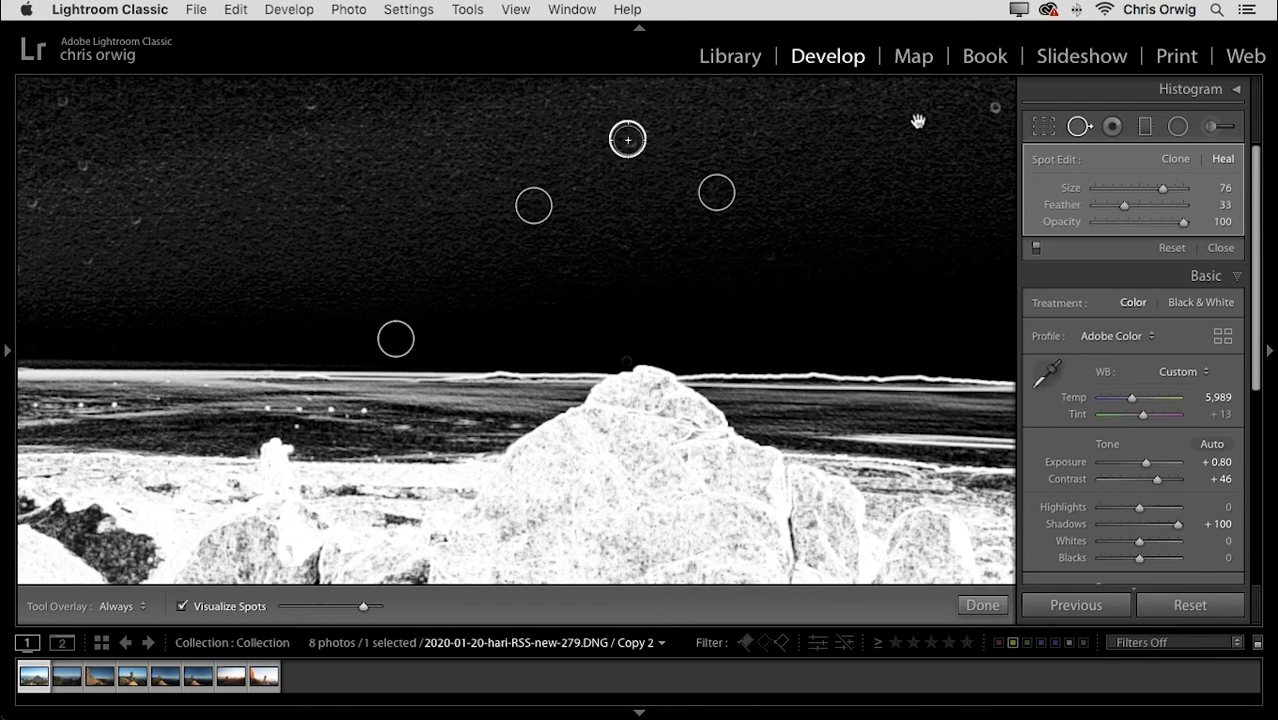
click(995, 107)
click(313, 107)
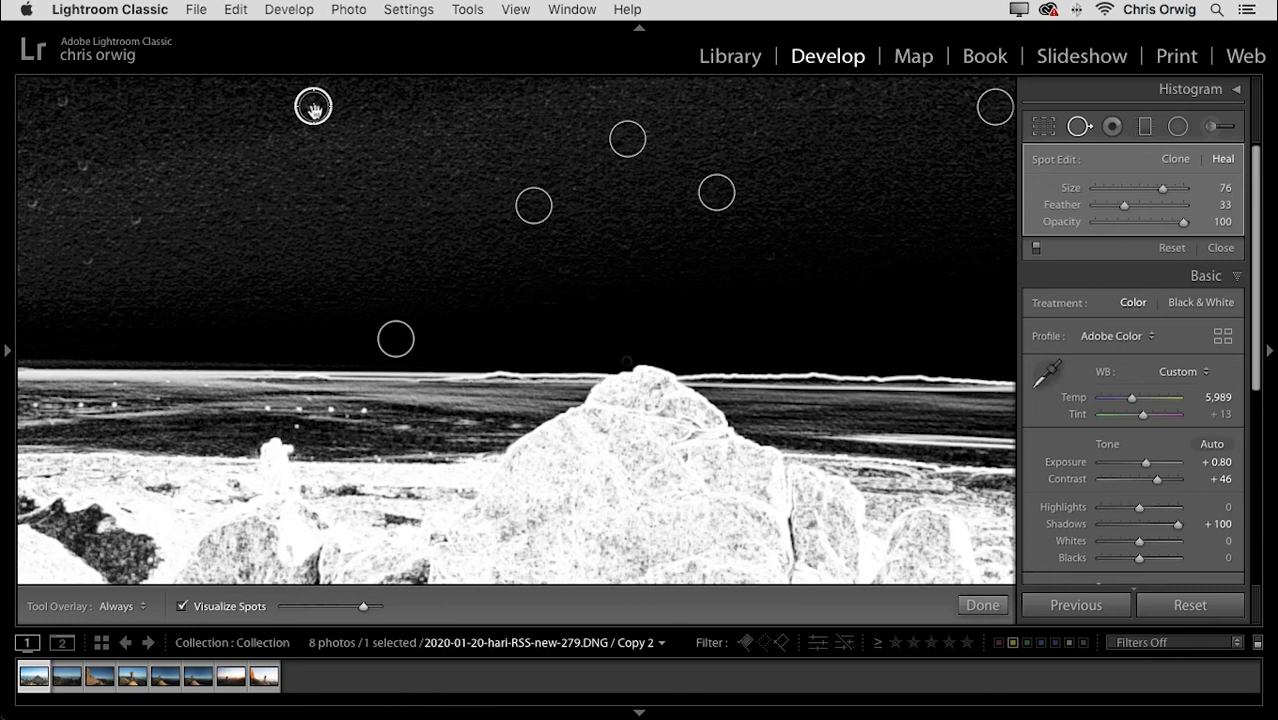
click(134, 220)
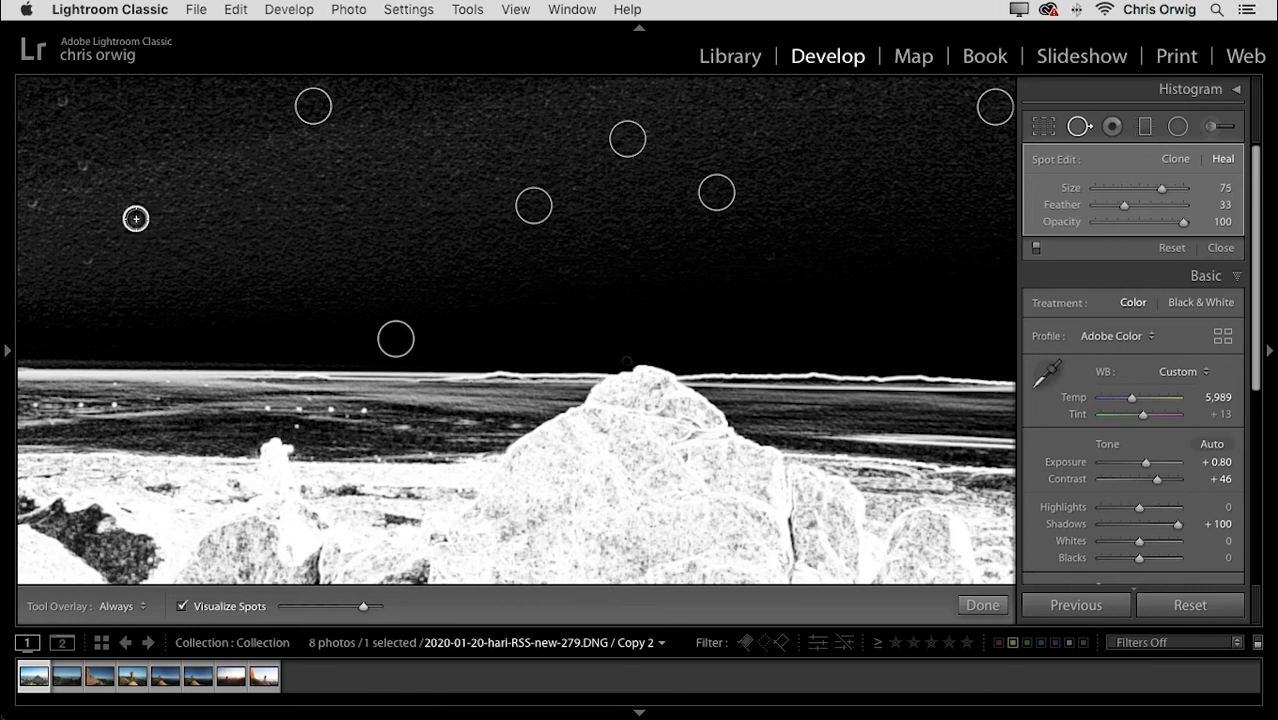
click(88, 259)
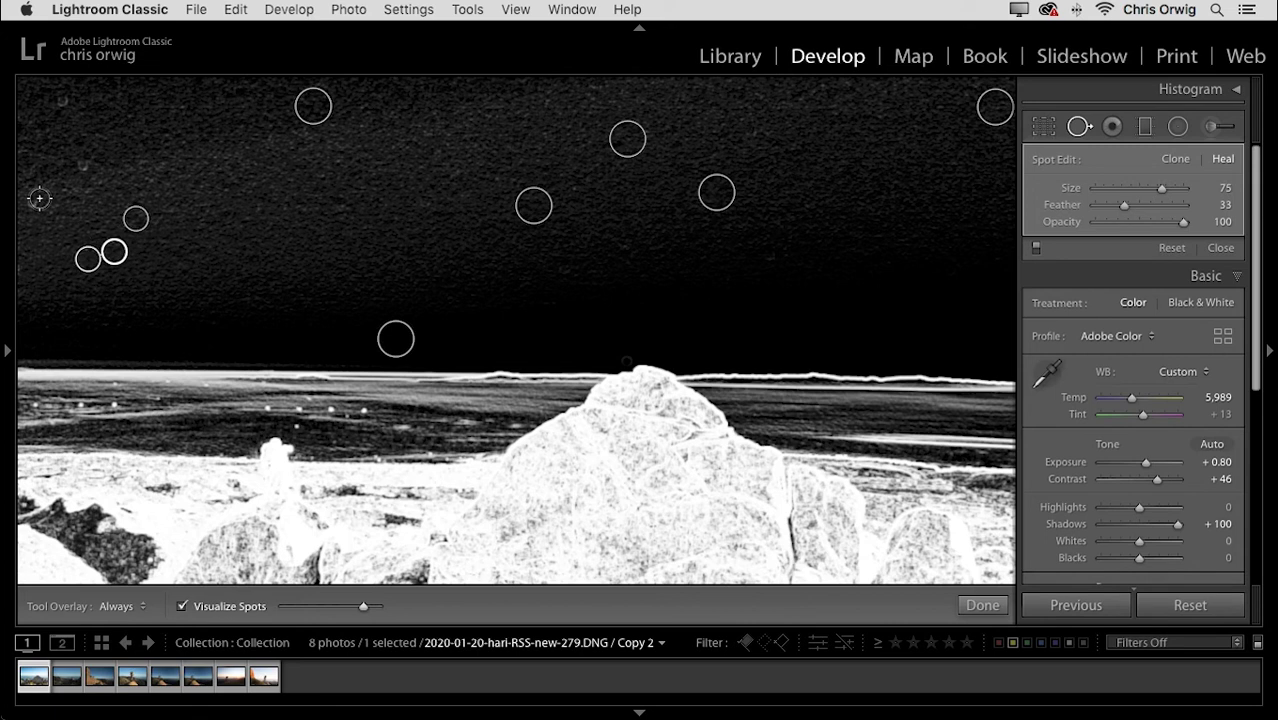
click(30, 202)
click(81, 165)
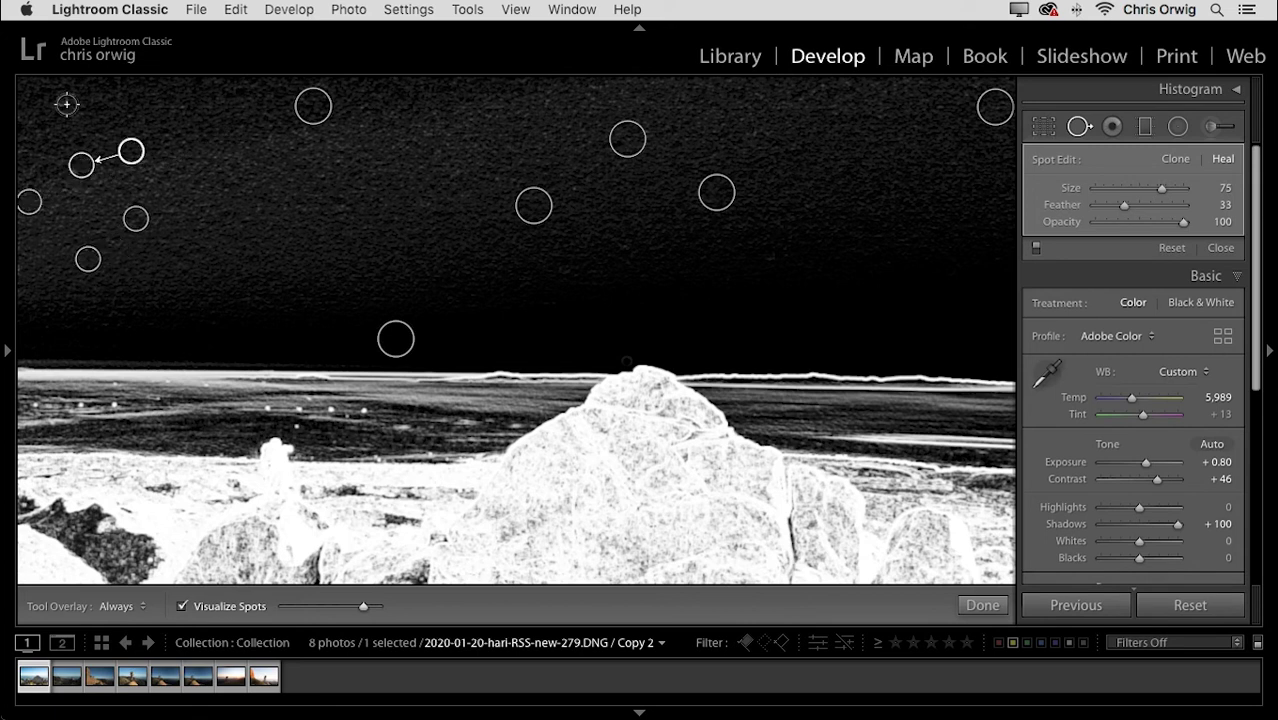
click(60, 99)
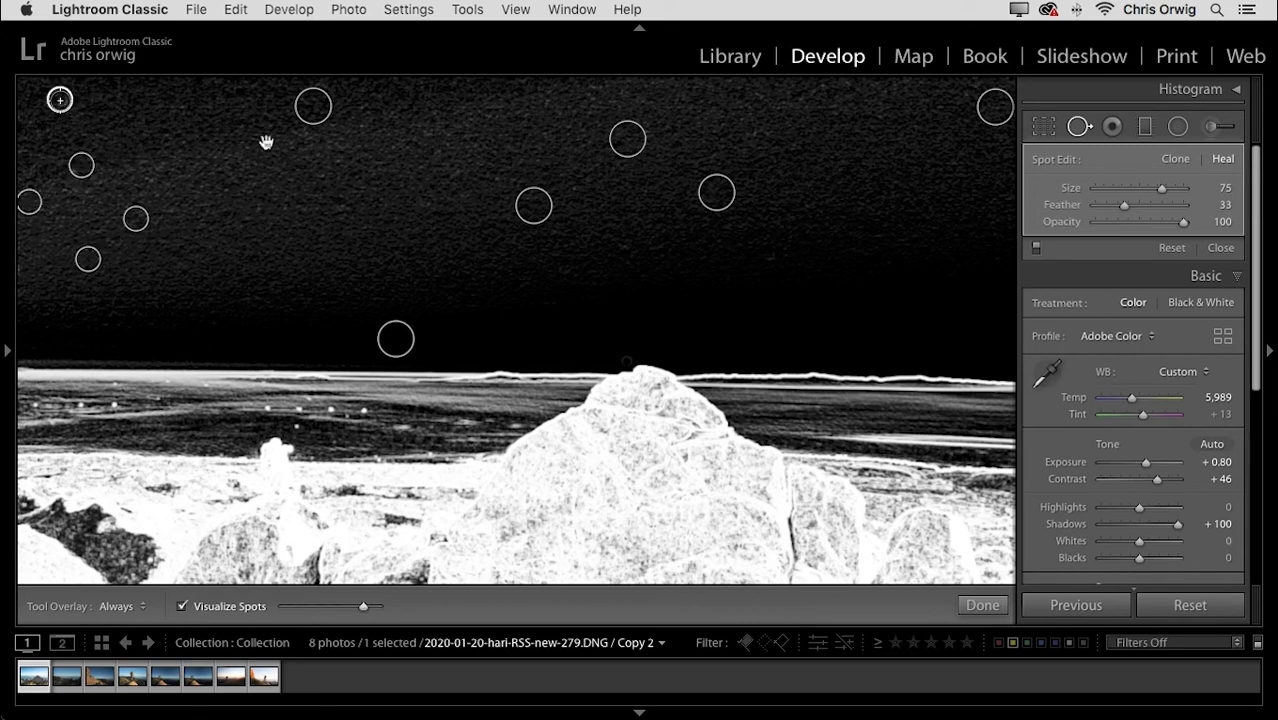
click(575, 187)
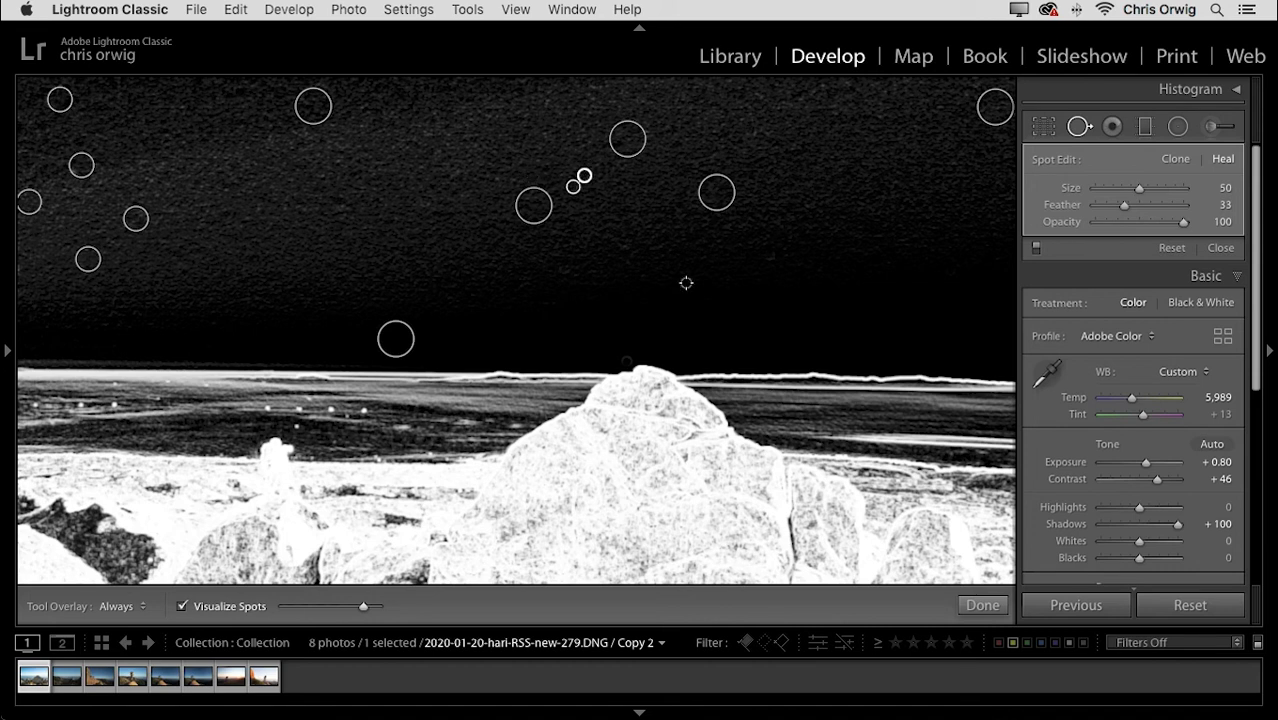
Fit 279 Copy 2 in view with heal markers hidden and Visualize Spots off
key(a)
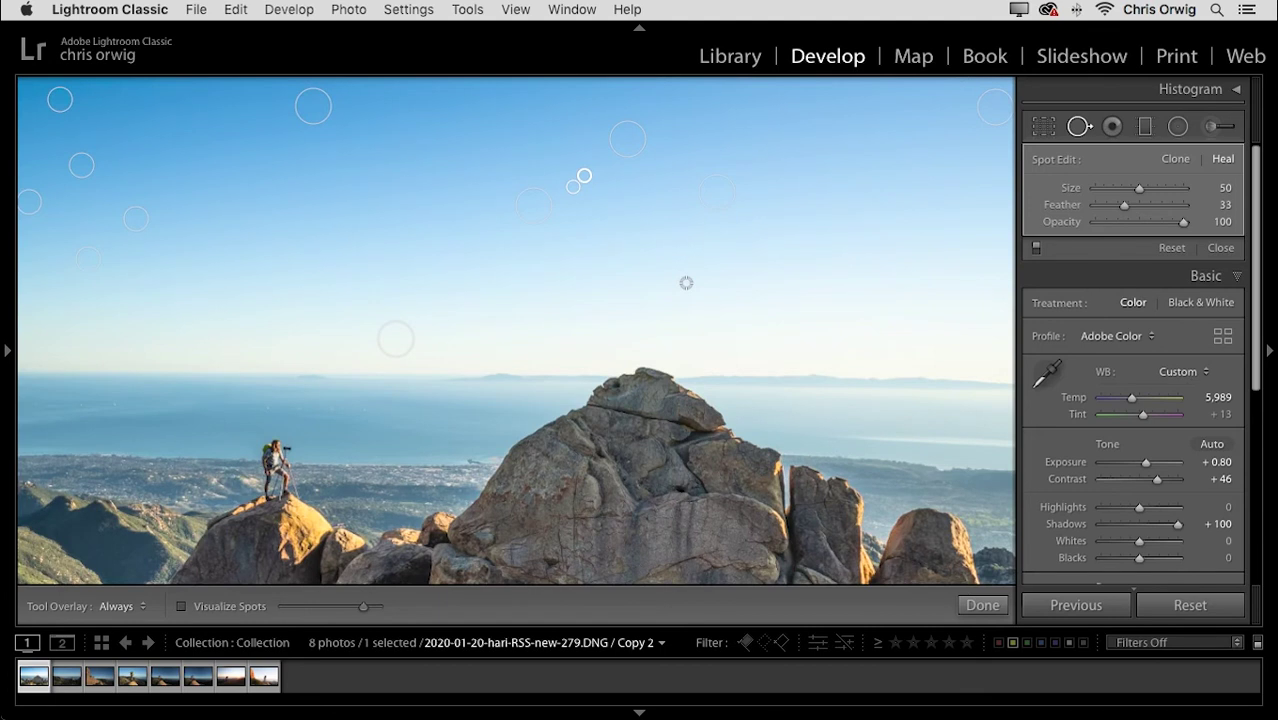
key(z)
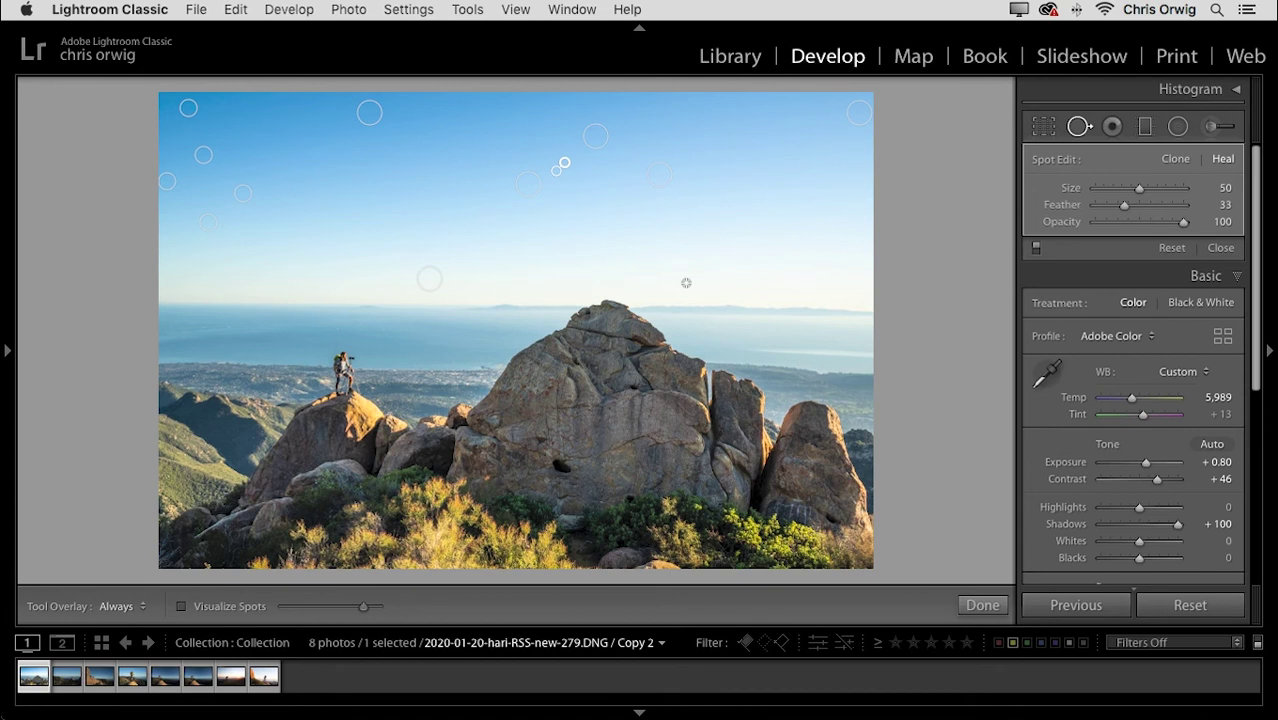
key(a)
key(a)
key(a)
key(a)
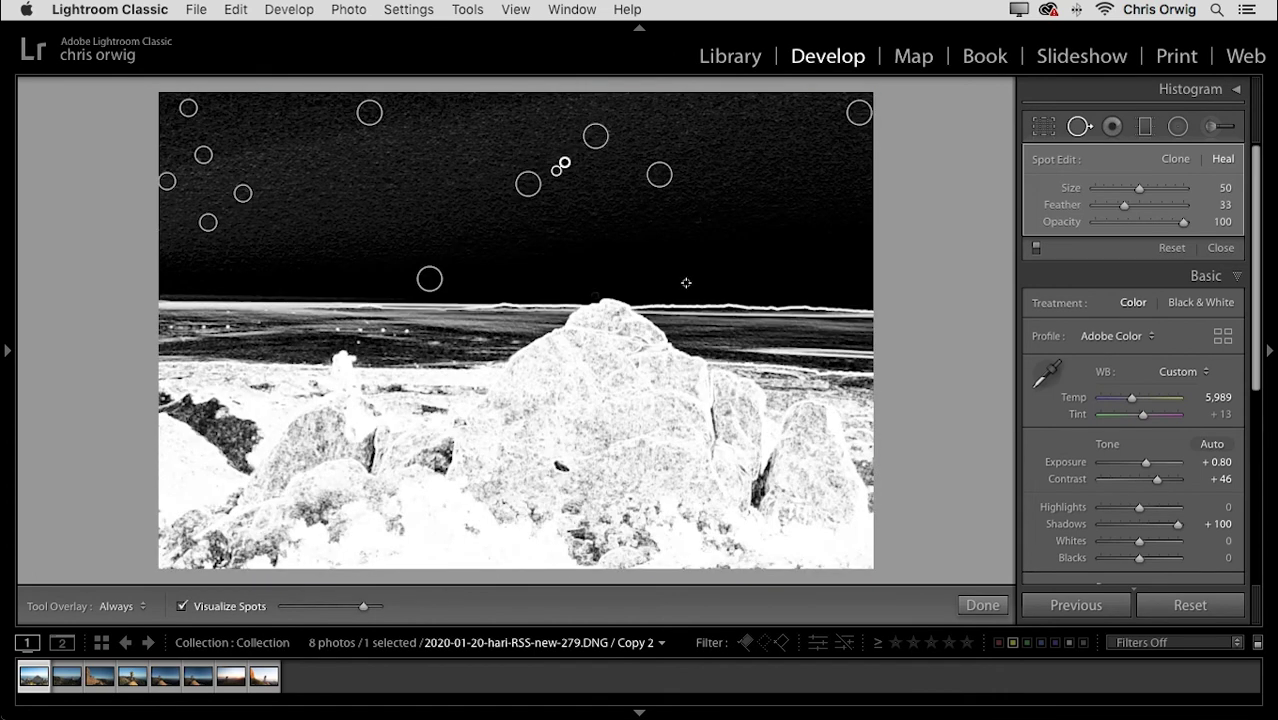
key(h)
key(h)
key(h)
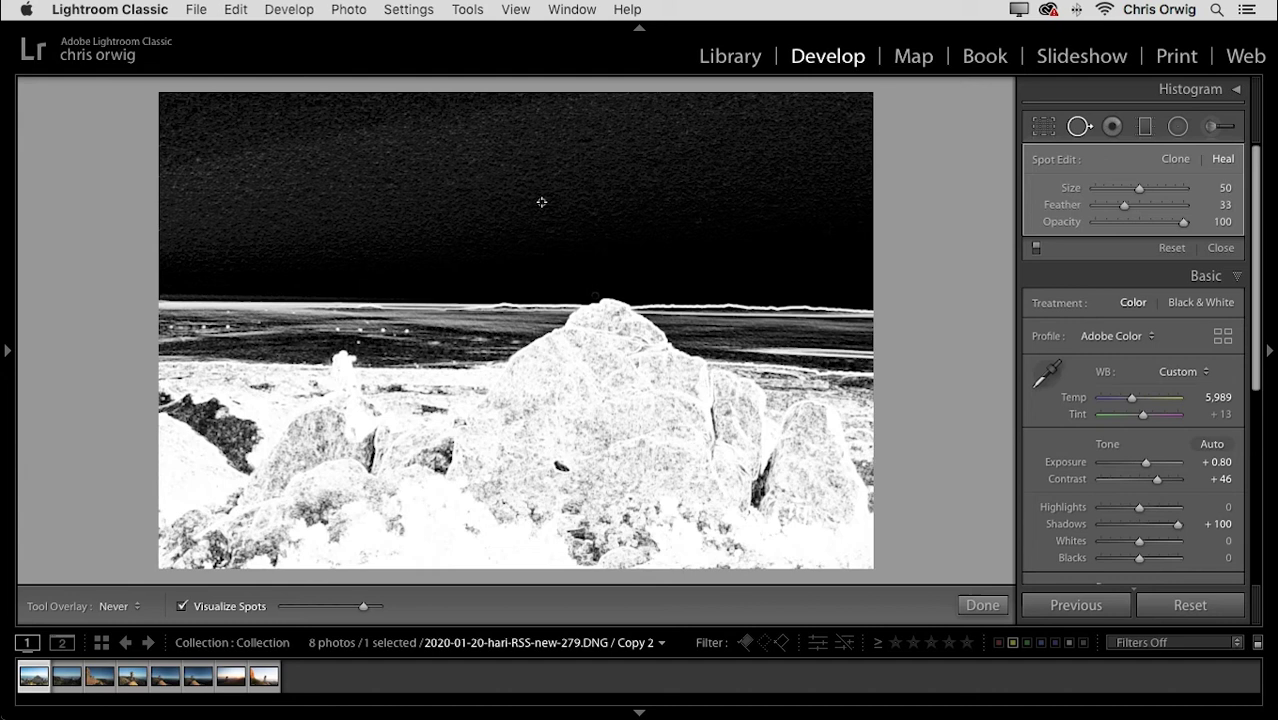
key(a)
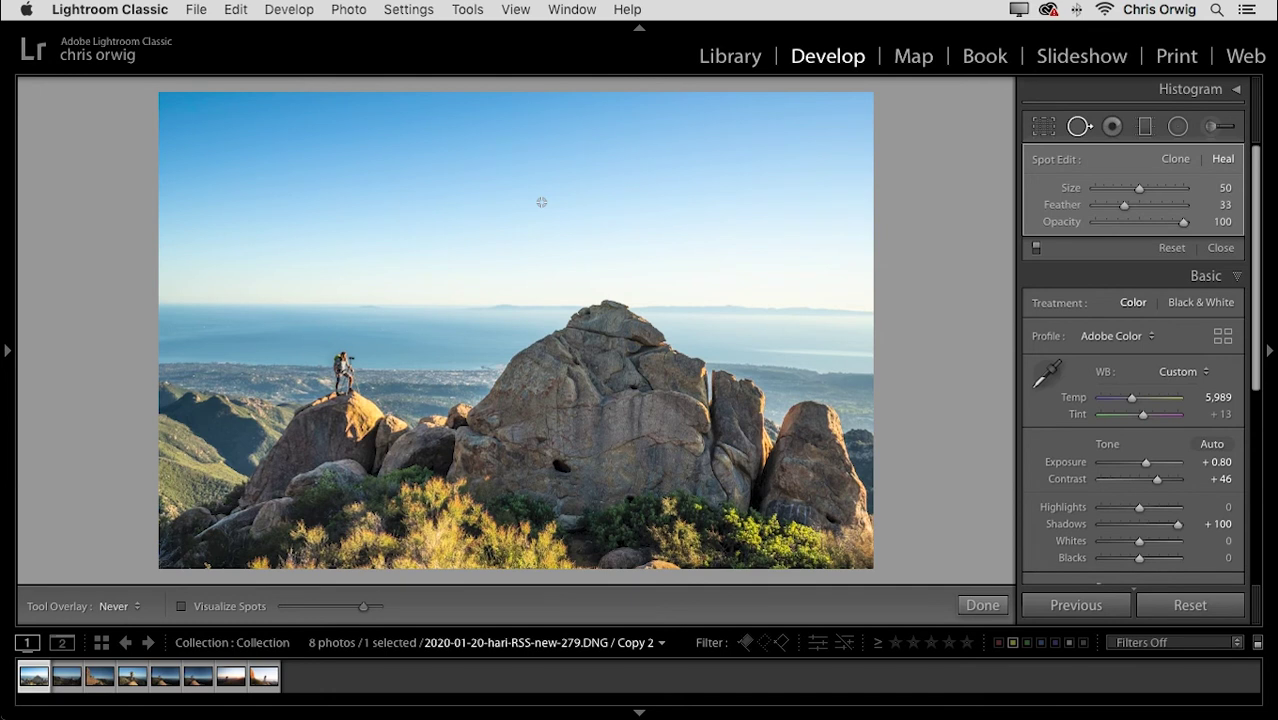
Paste the previous settings onto 281 Copy 2 and compare it with the first photo
click(60, 680)
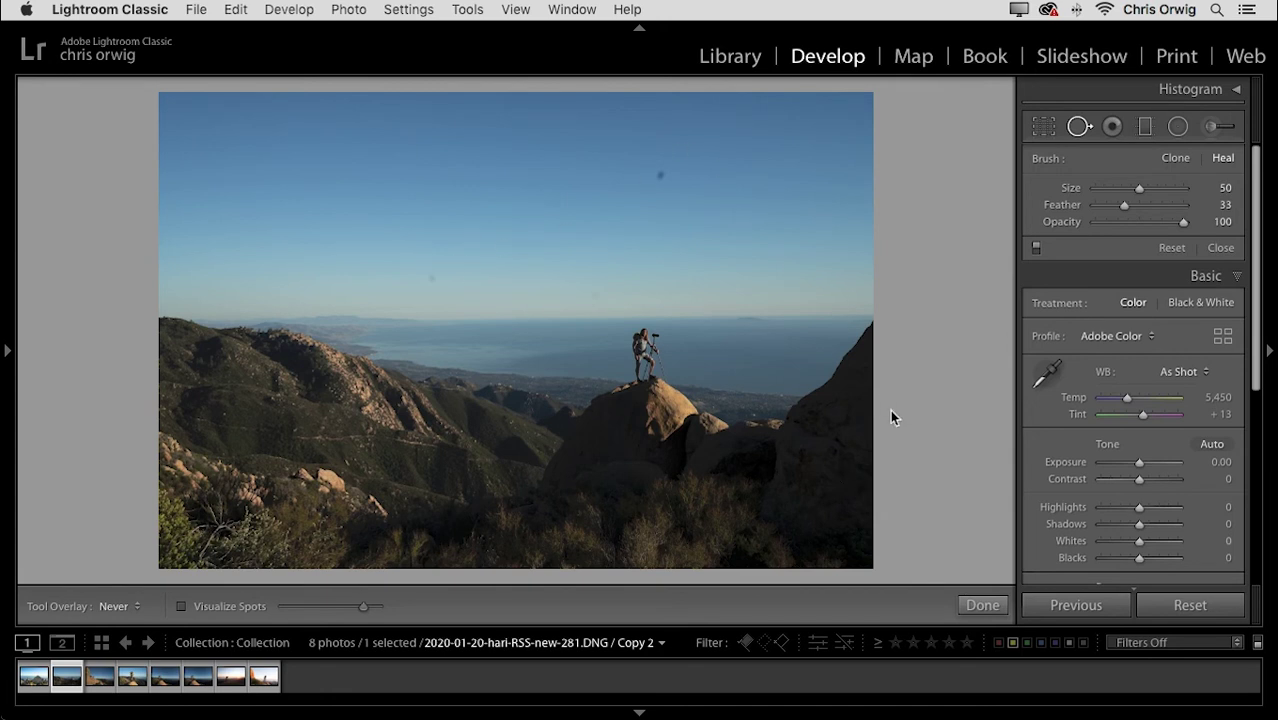
click(1060, 605)
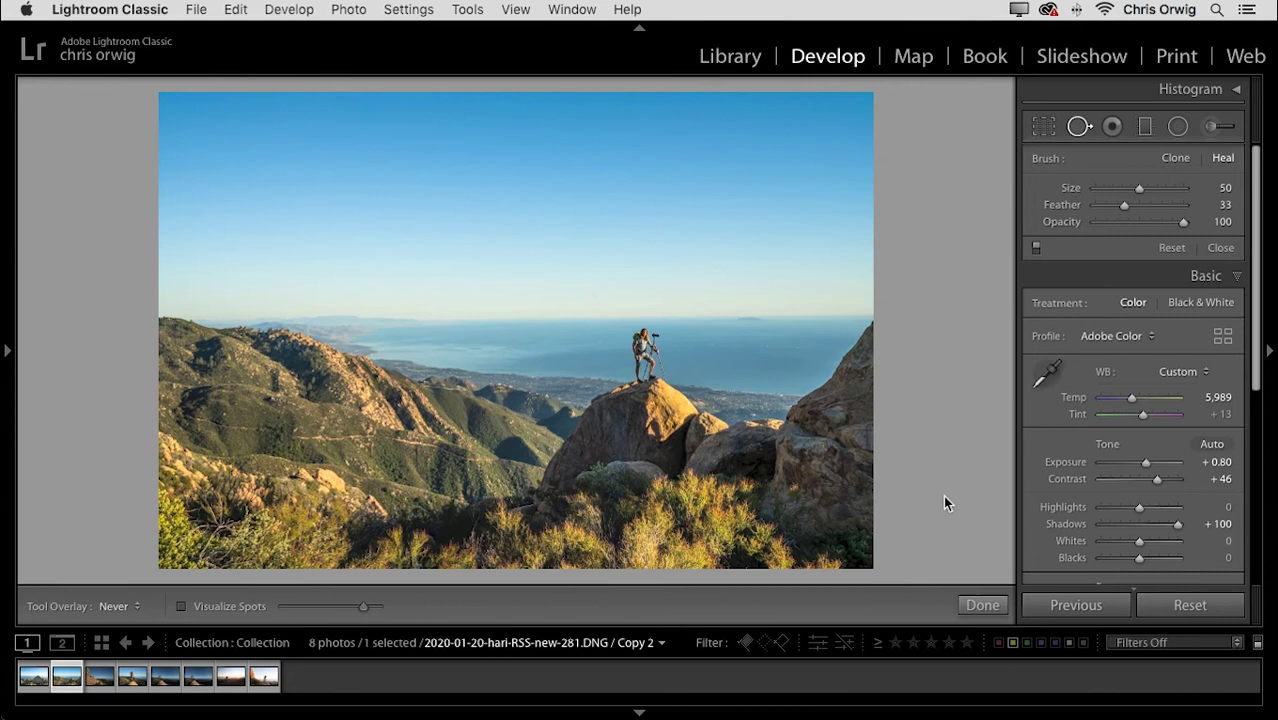
key(Left)
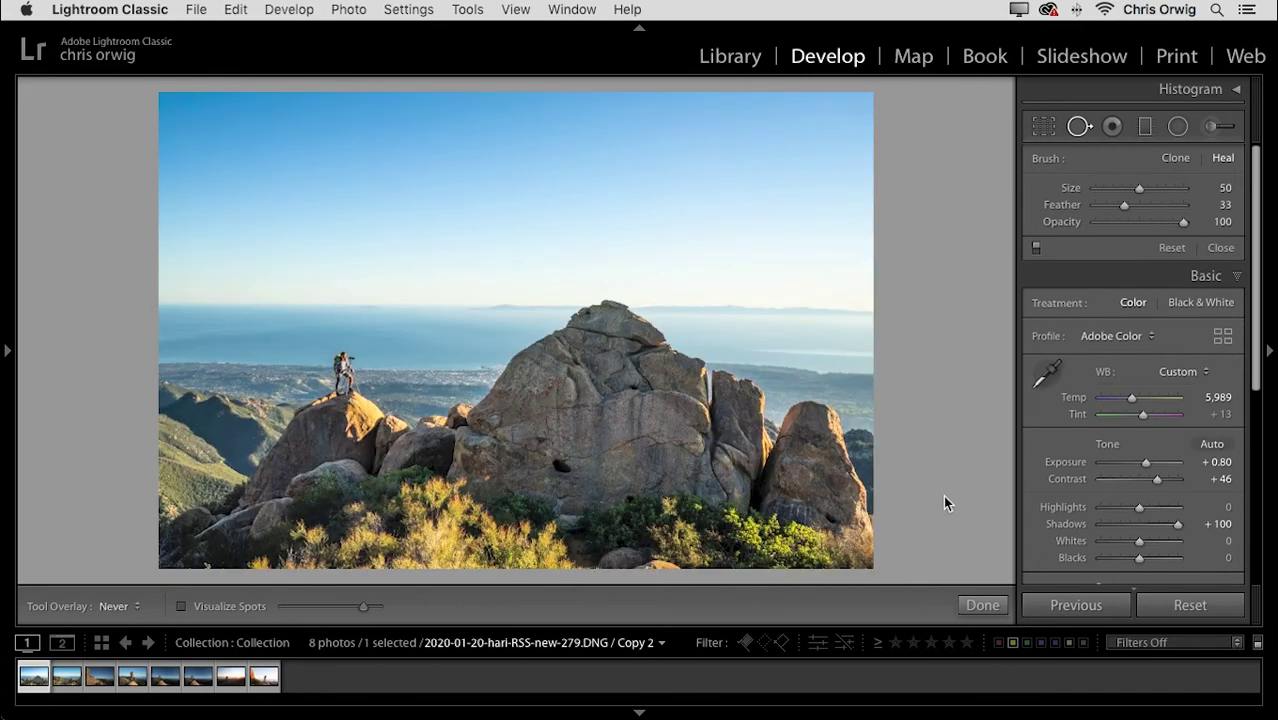
key(Right)
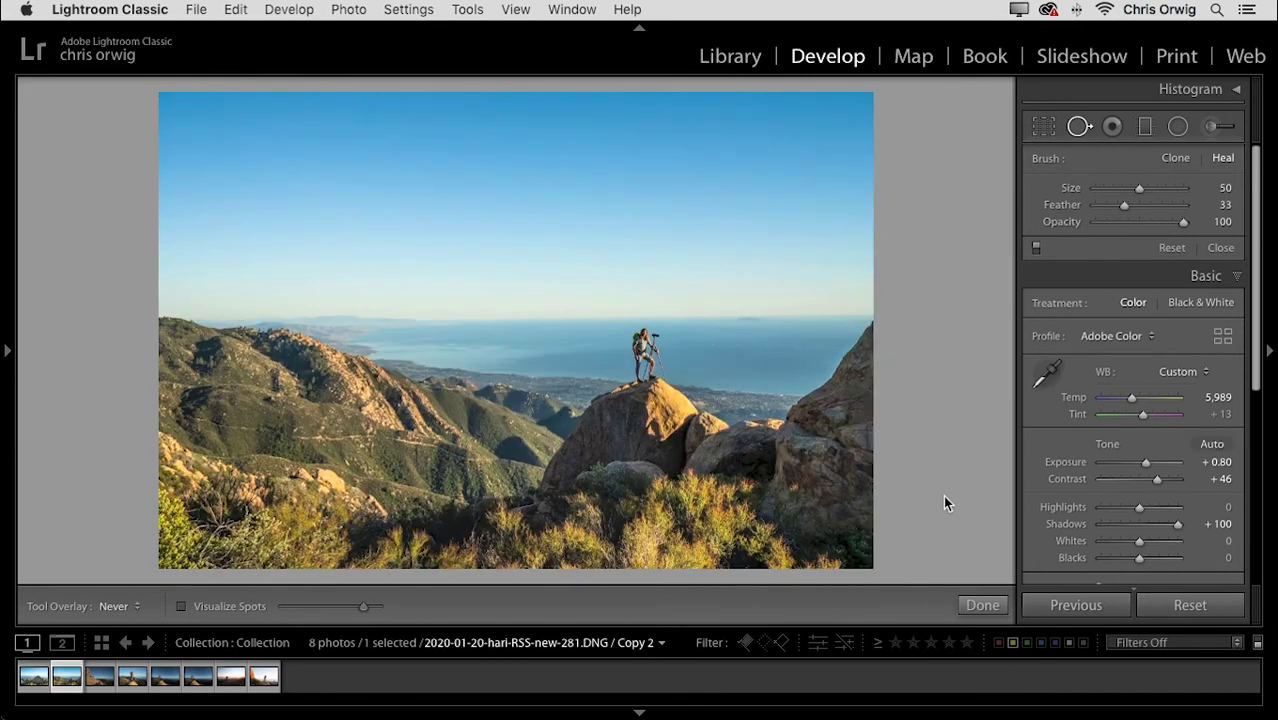
Paste previous settings onto 297 Copy 2, then set Temp 5,188, Vibrance +5, Highlights −64
key(Right)
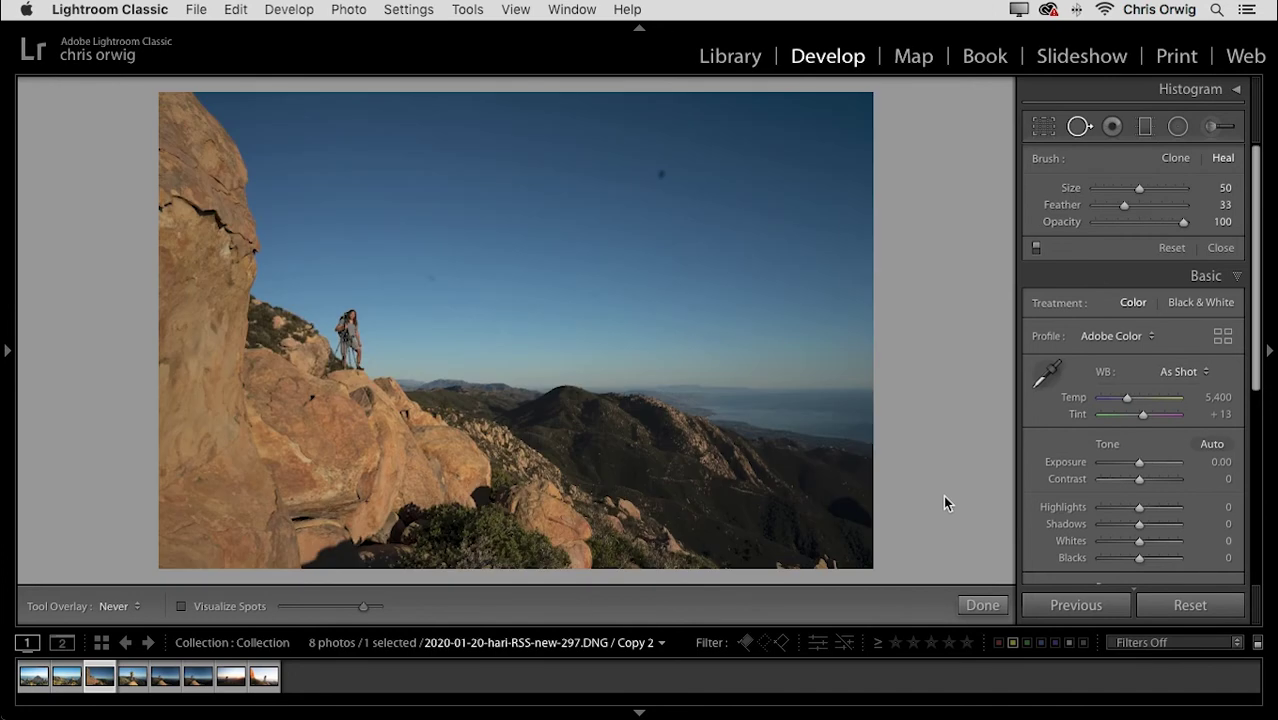
click(1073, 604)
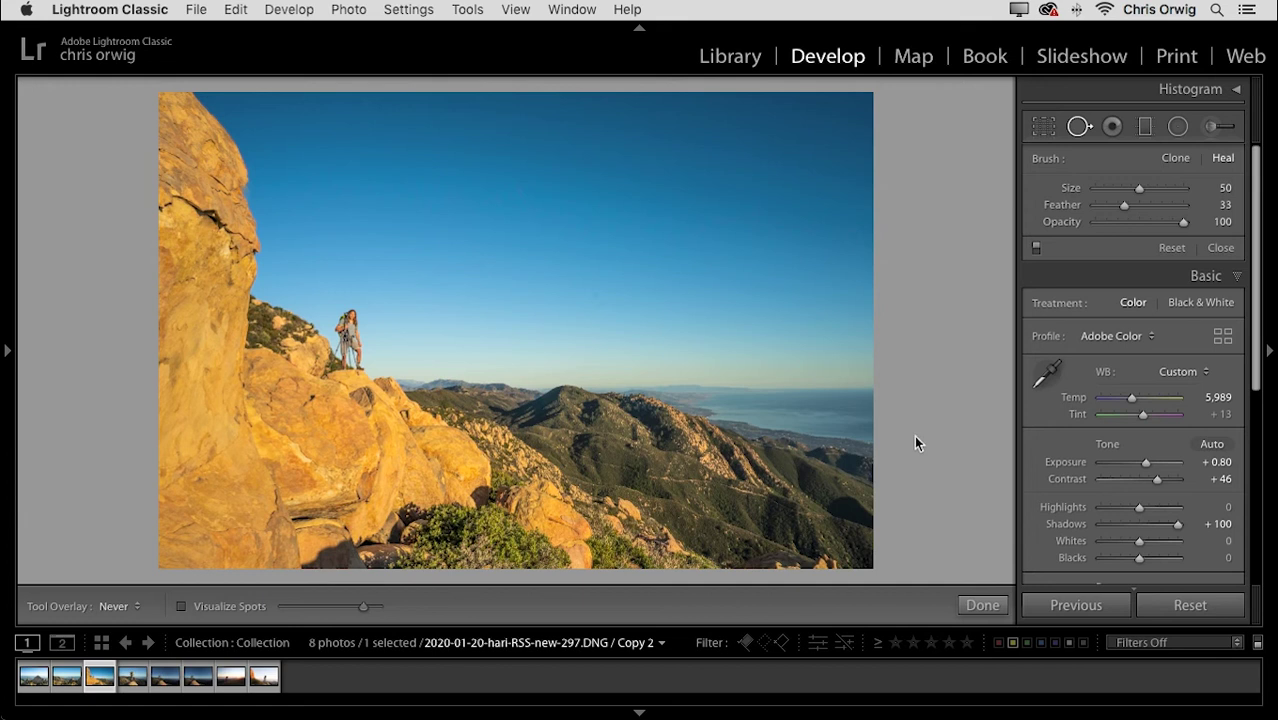
drag(1132, 397, 1124, 396)
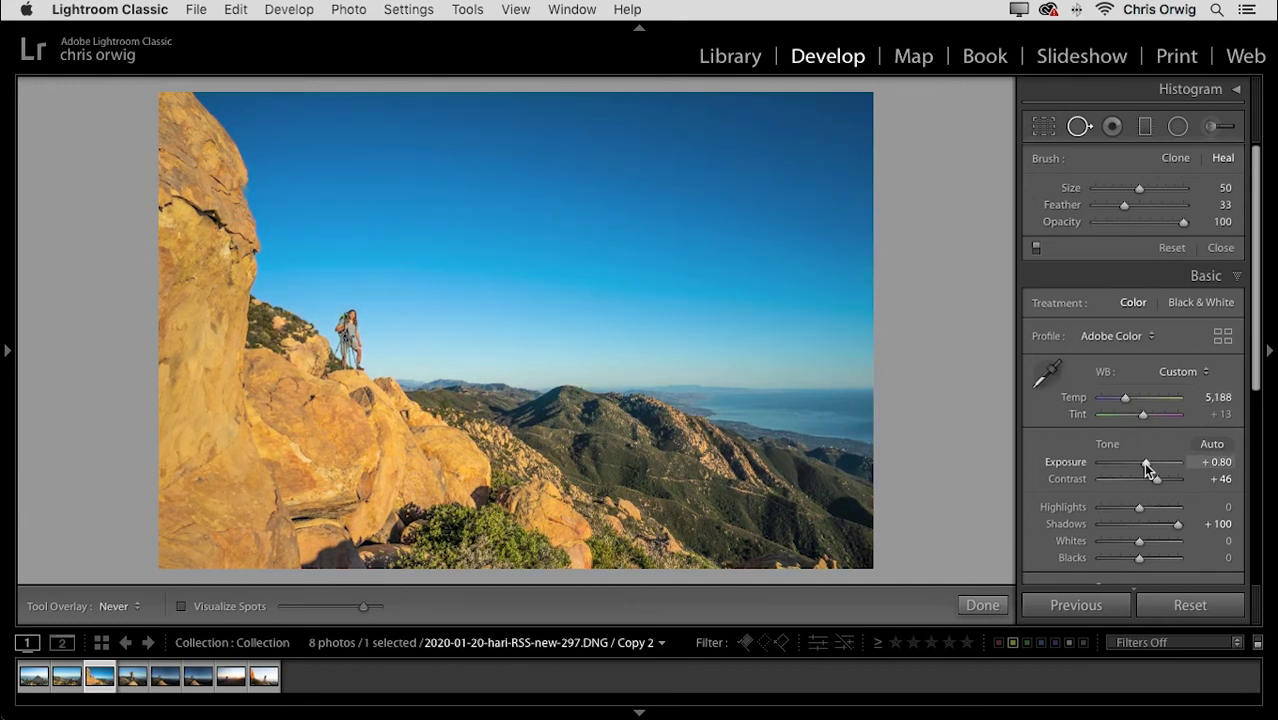
drag(1143, 462, 1144, 462)
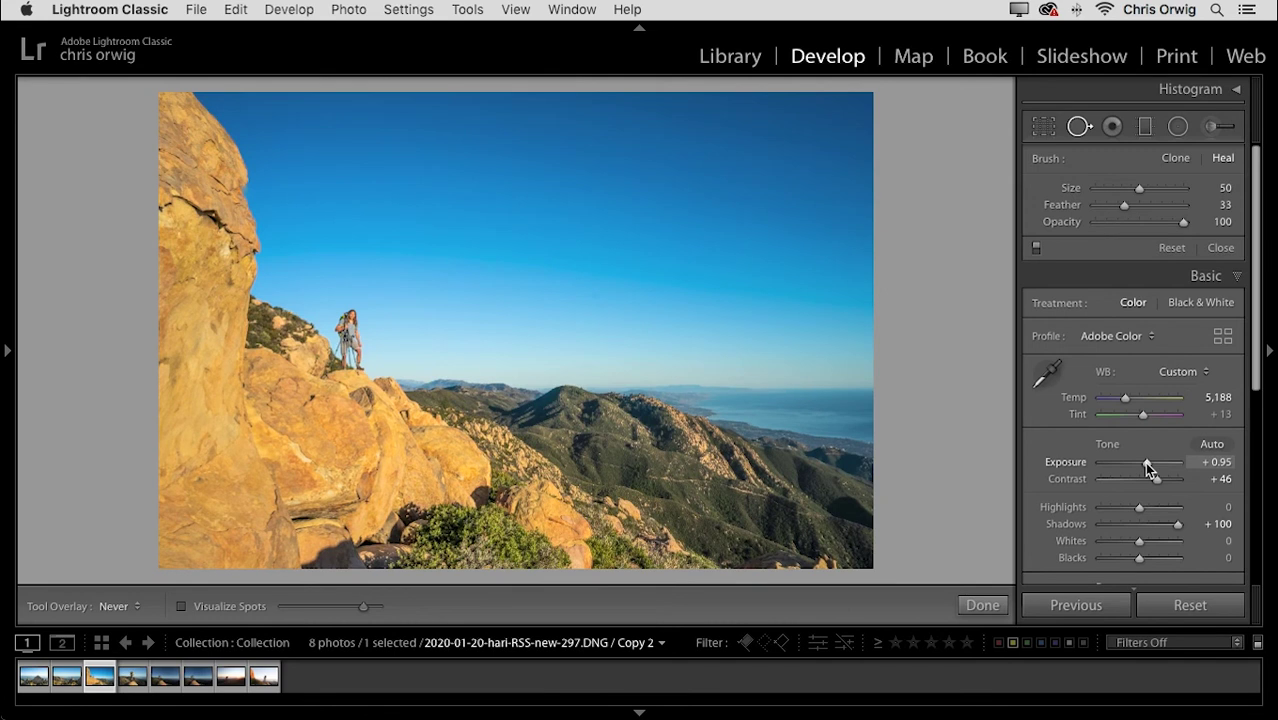
scroll(1144, 462, down, 5)
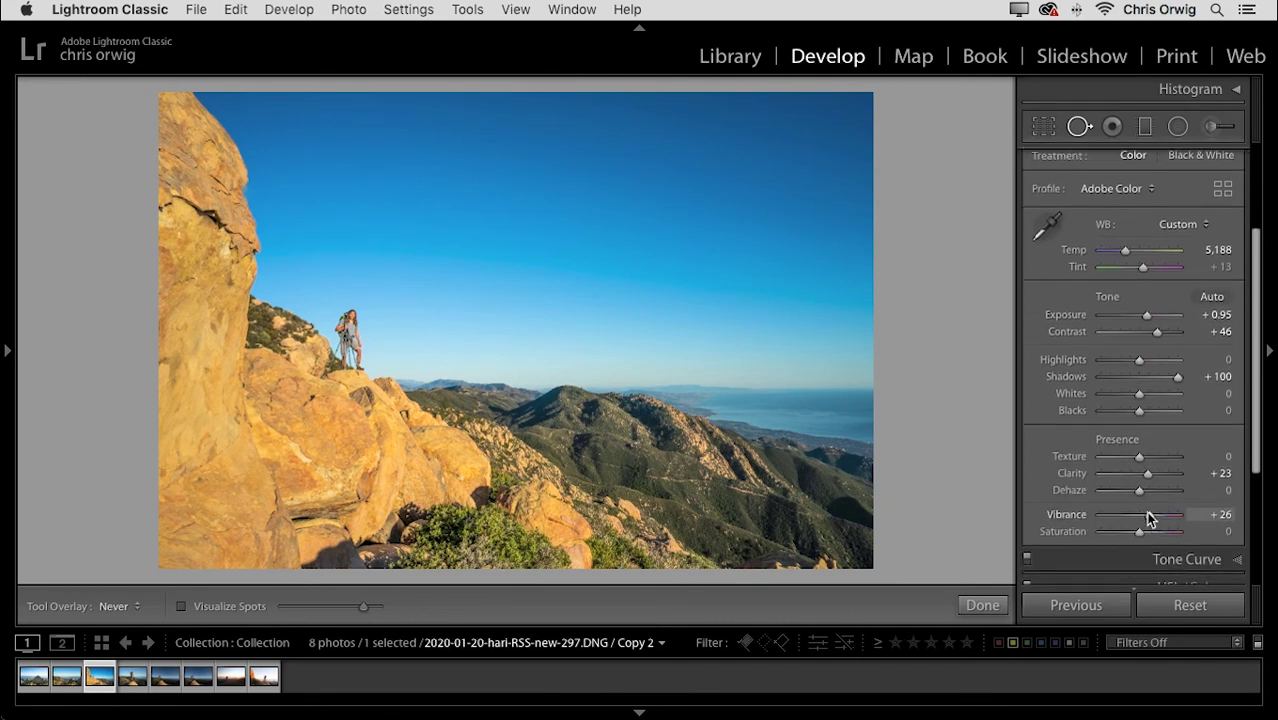
drag(1148, 518, 1141, 514)
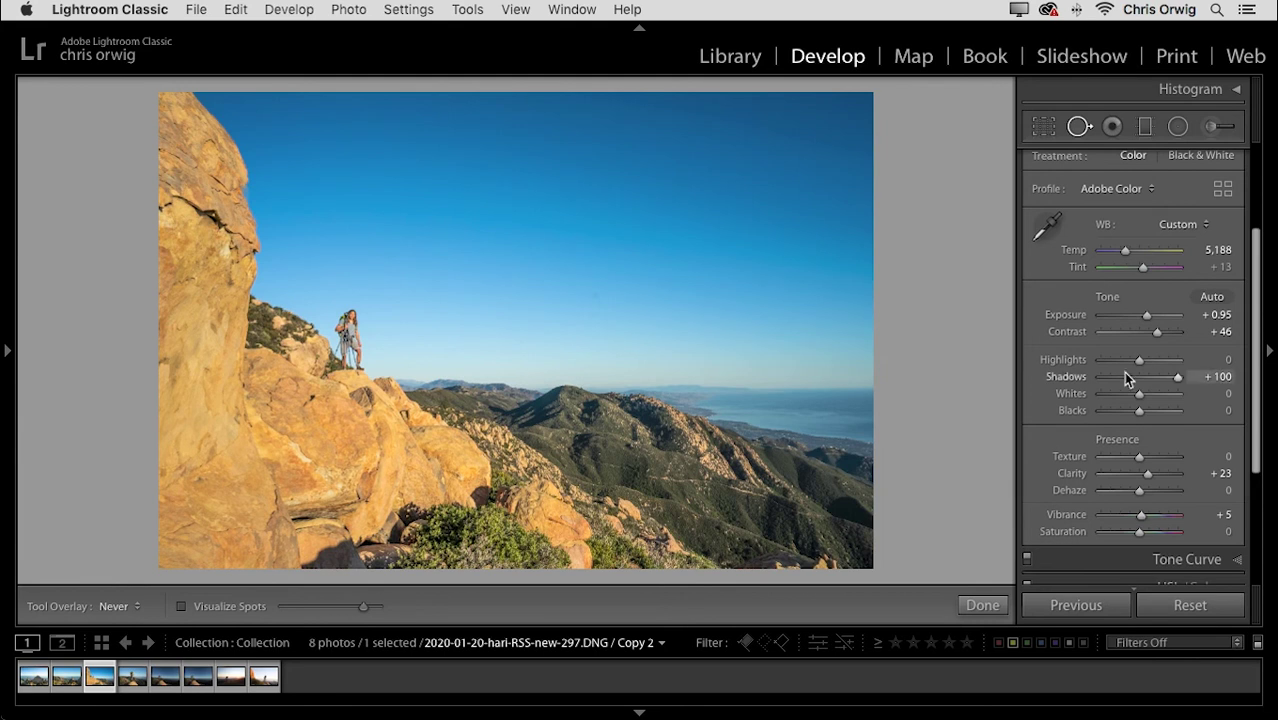
drag(1139, 359, 1113, 359)
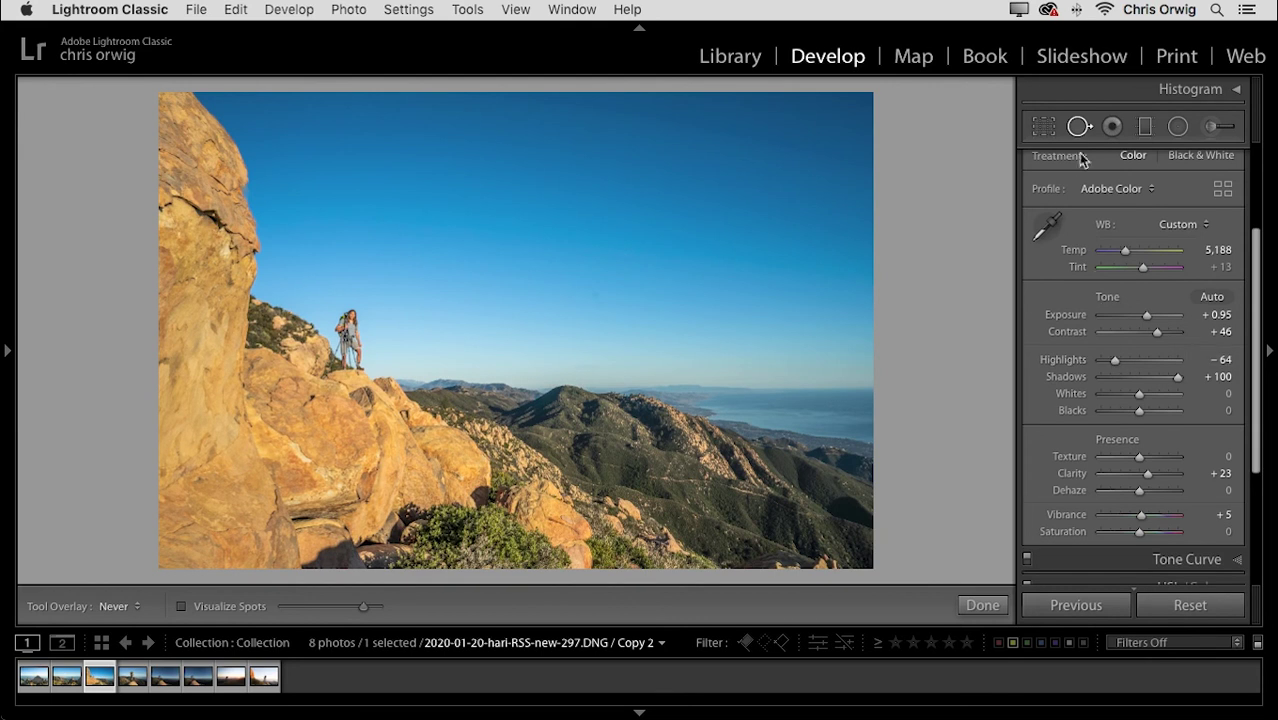
scroll(1078, 128, down, 1)
Heal the diagonal dust streak and small speck in 297 Copy 2's sky with Spot Removal
click(1078, 127)
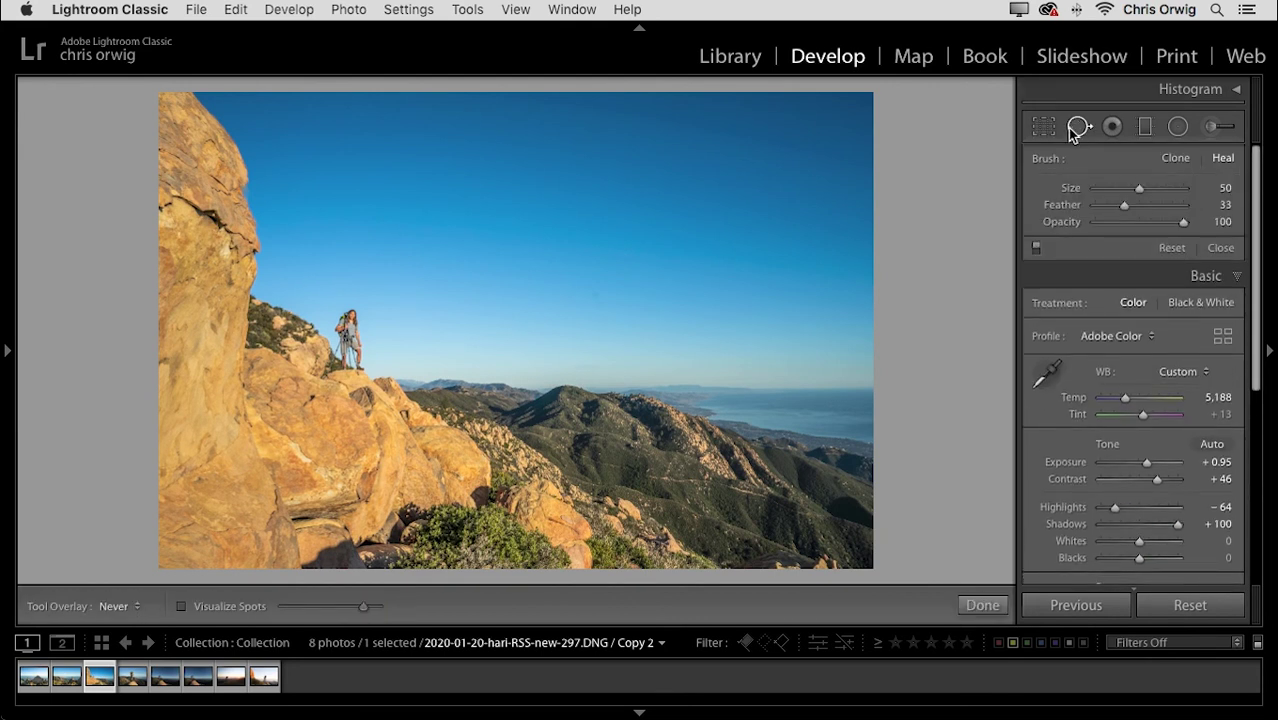
key(a)
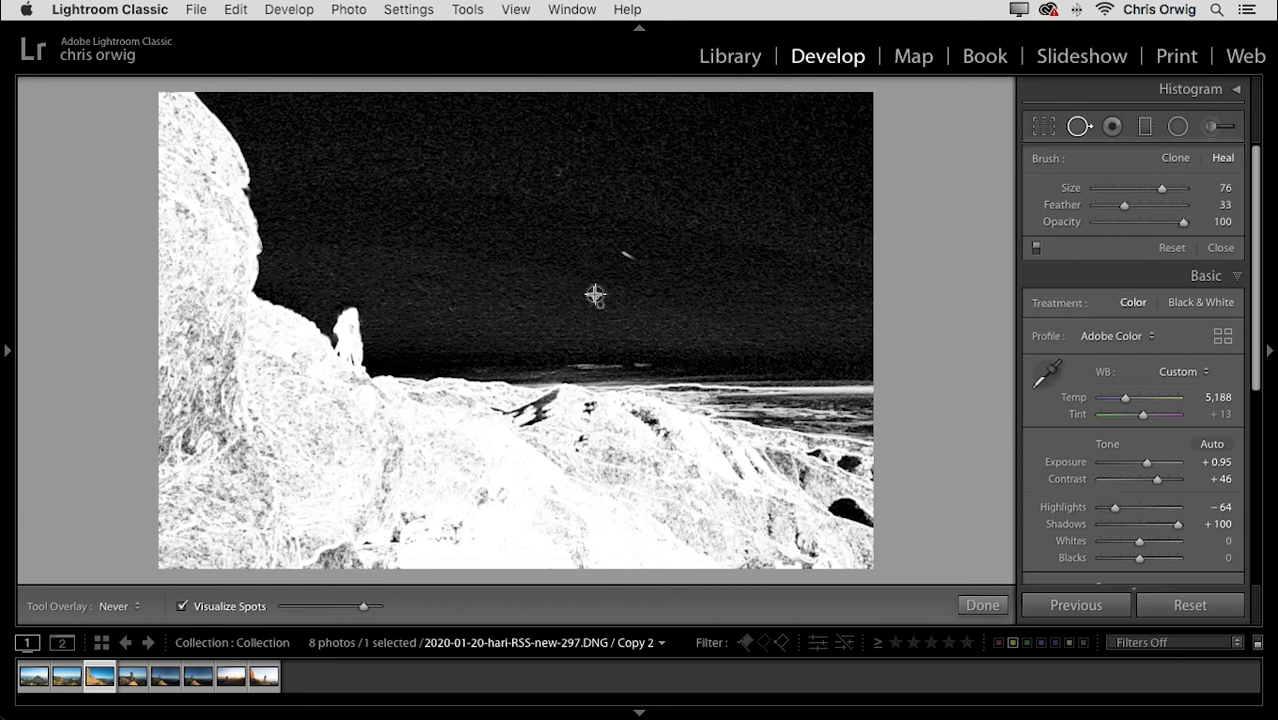
scroll(605, 305, up, 5)
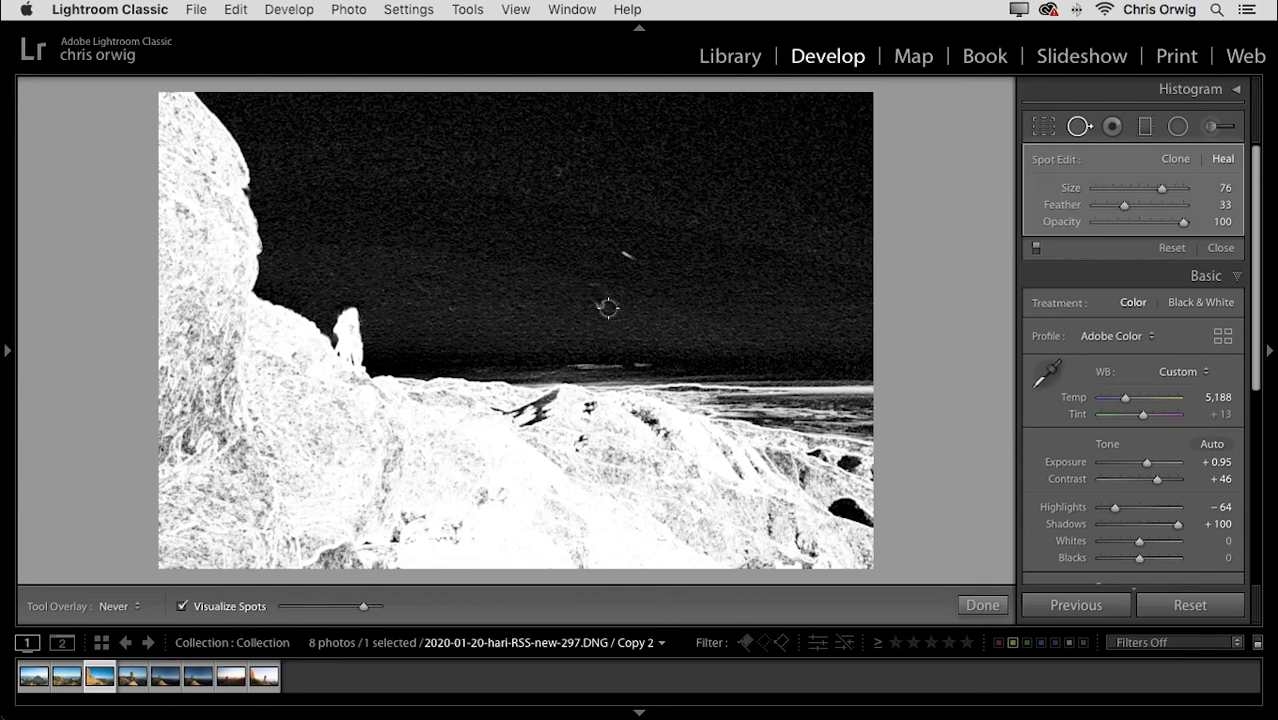
click(626, 255)
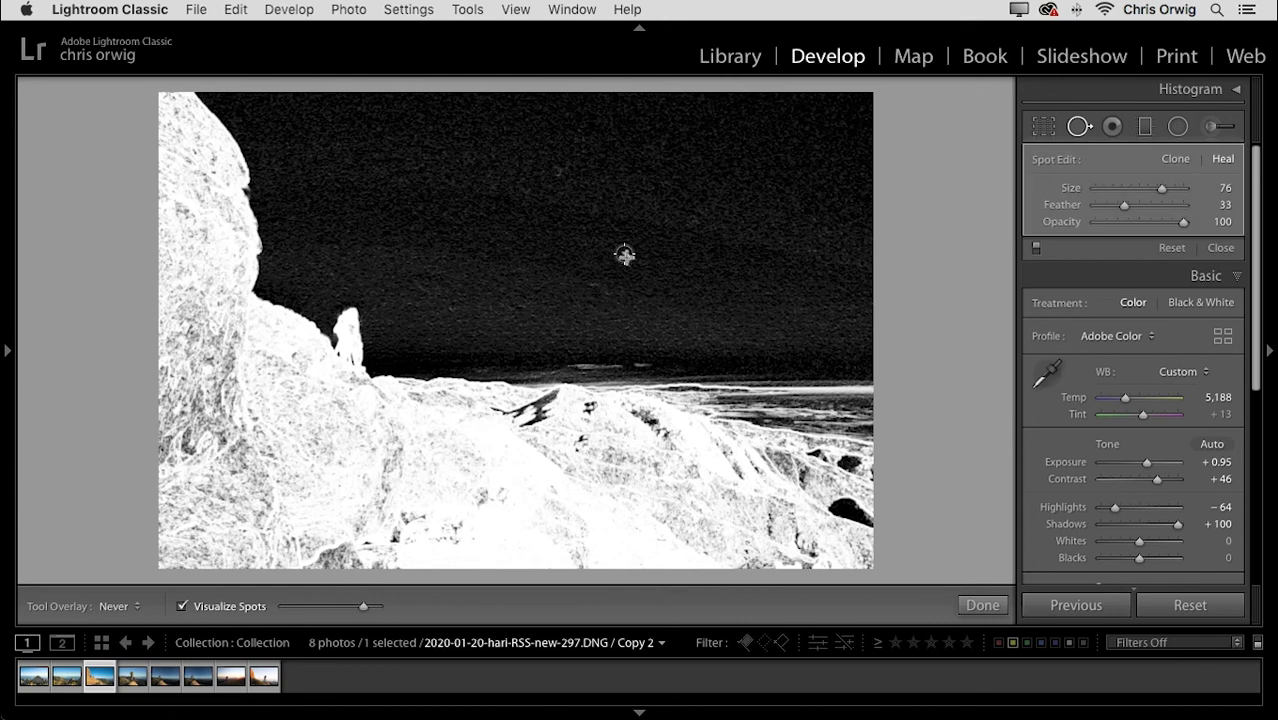
click(559, 170)
key(a)
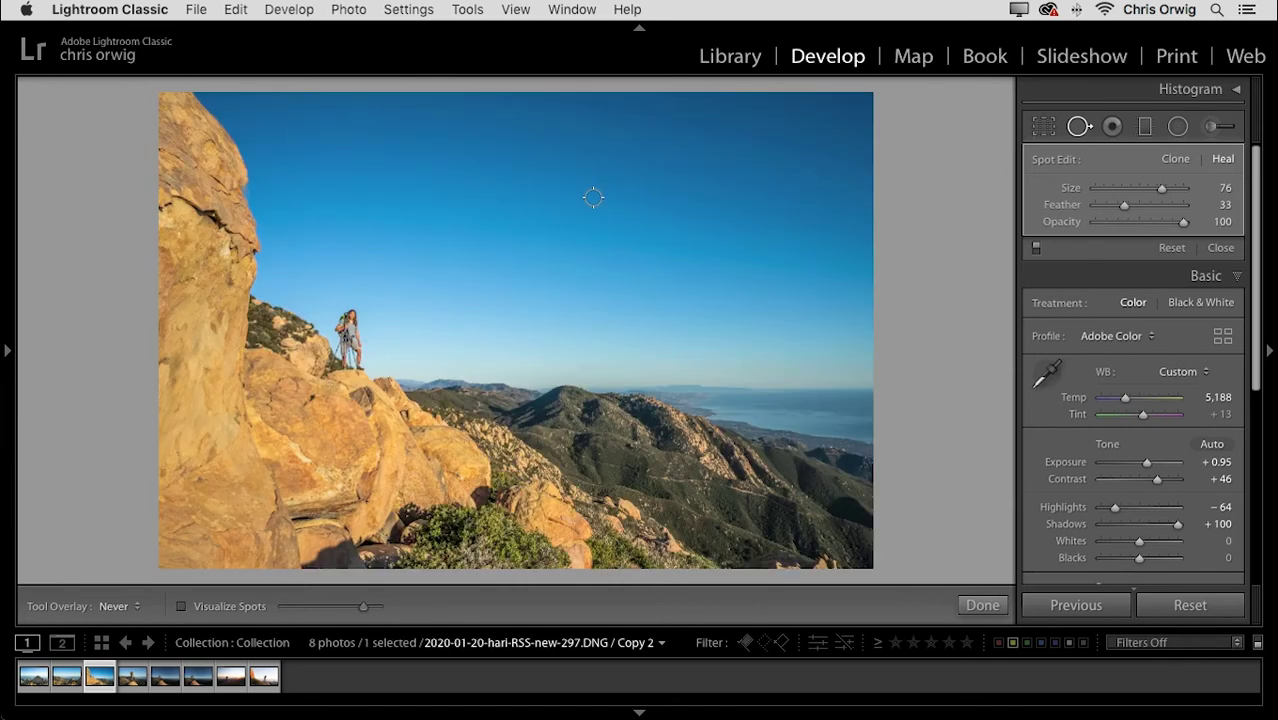
Show heal markers, zoom in, and delete the five stray heal spots on the rock
key(h)
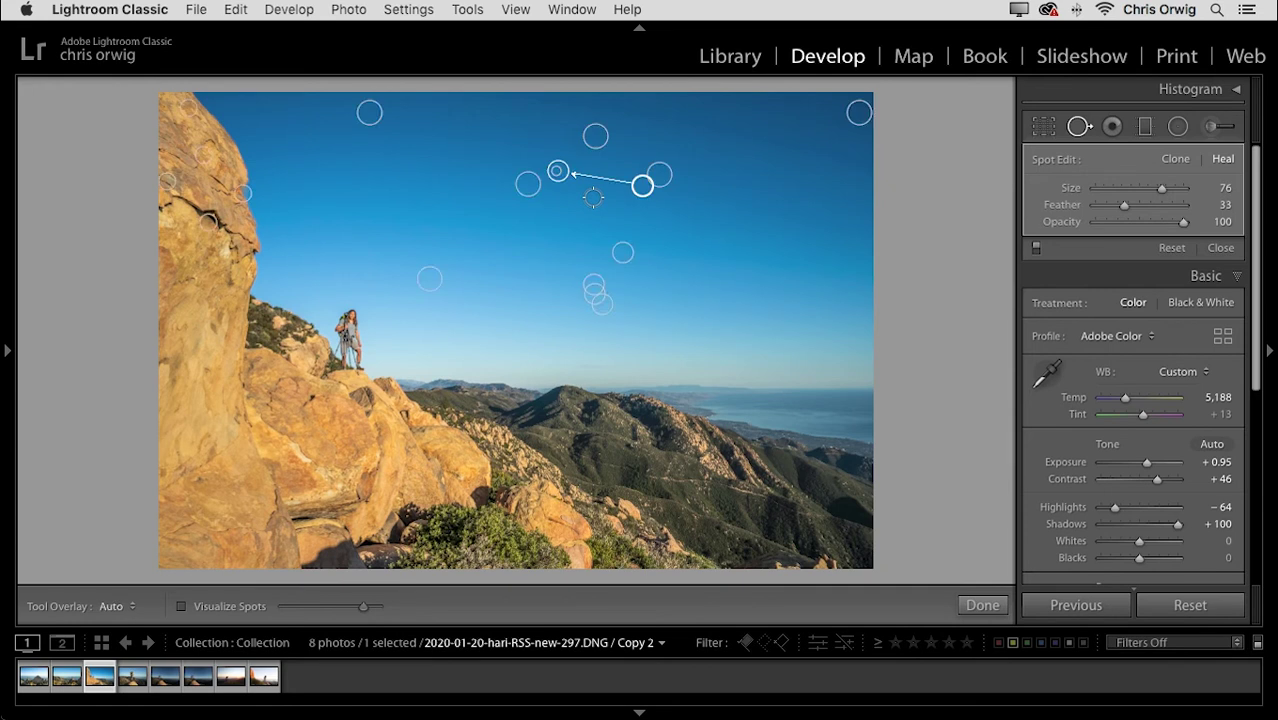
key(z)
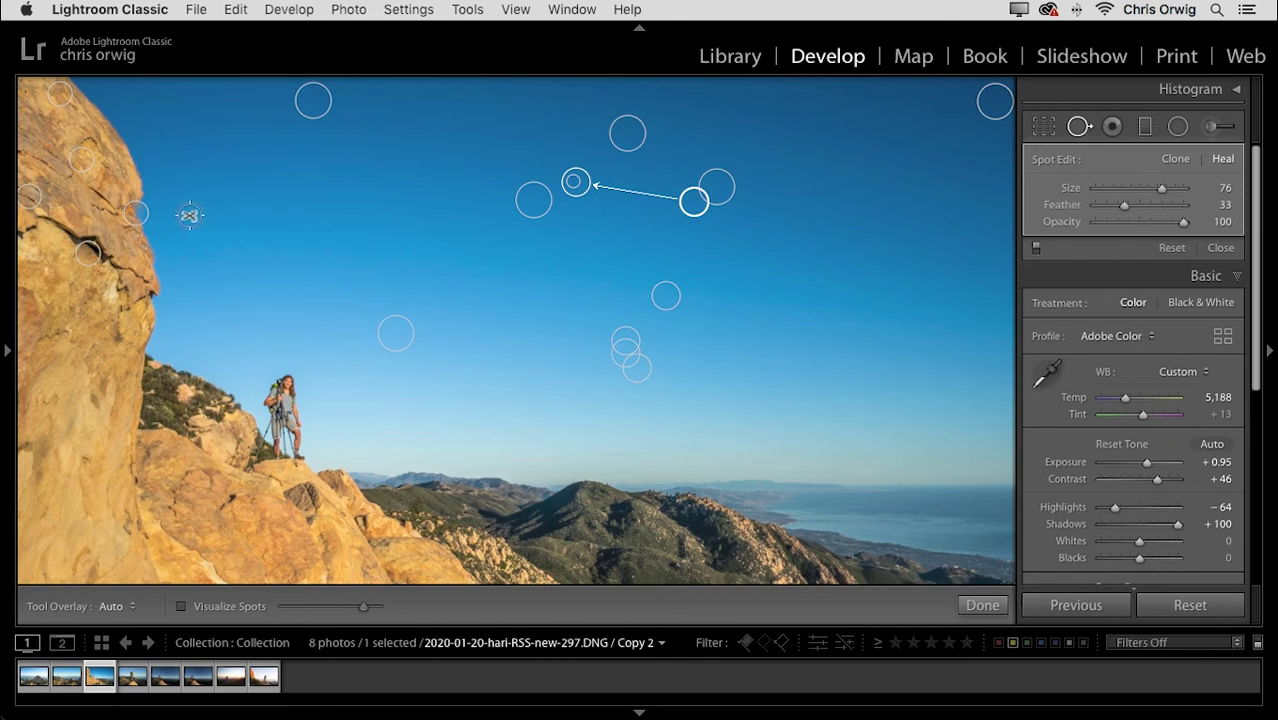
alt+click(135, 212)
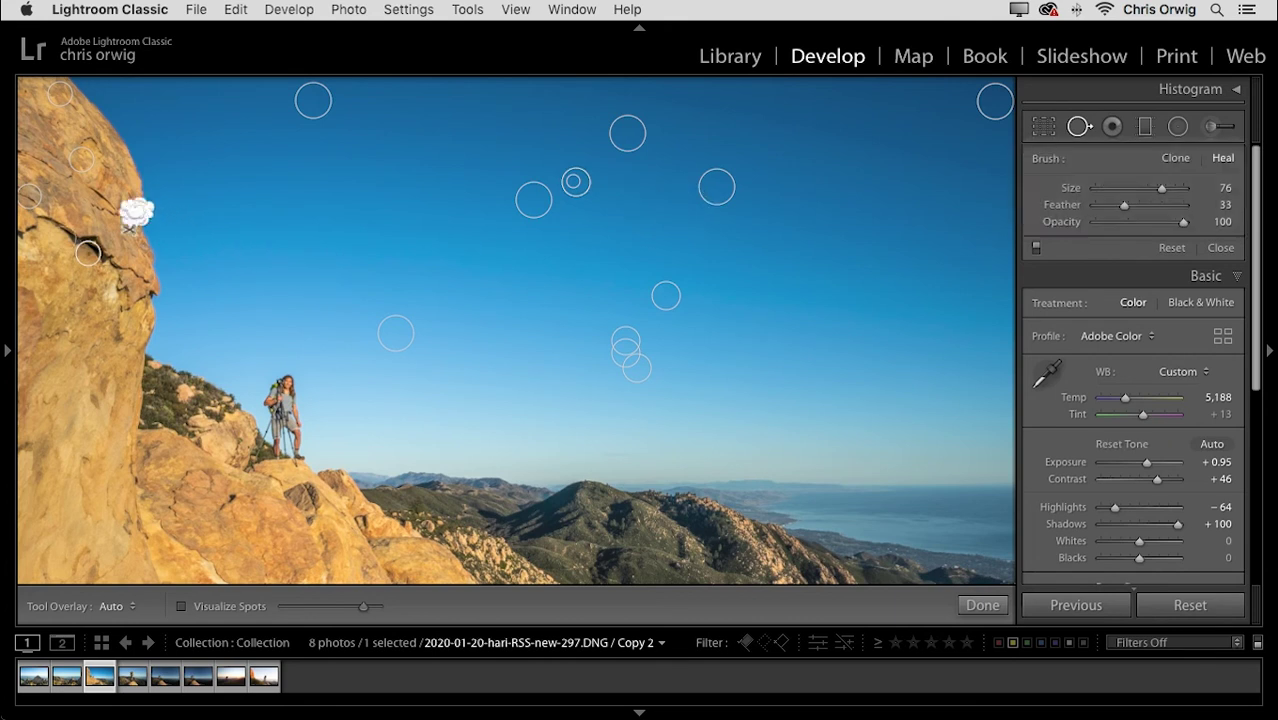
alt+click(88, 253)
alt+click(29, 196)
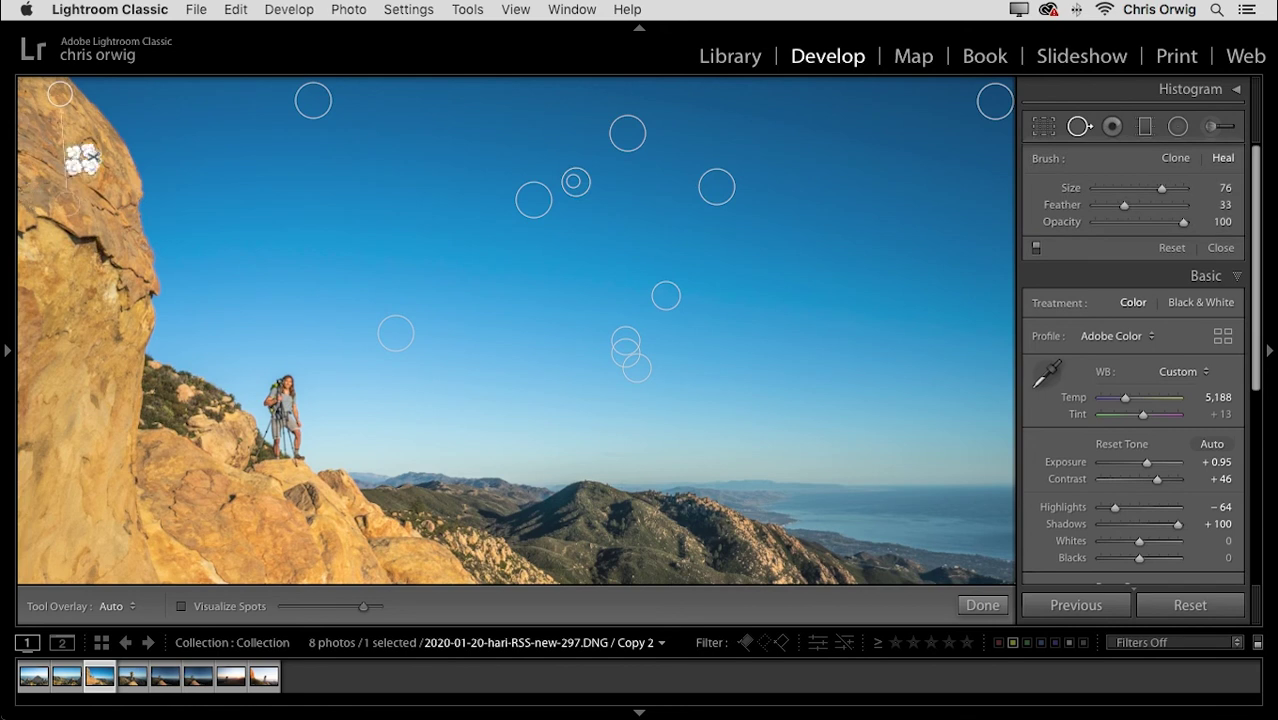
alt+click(82, 160)
alt+click(61, 93)
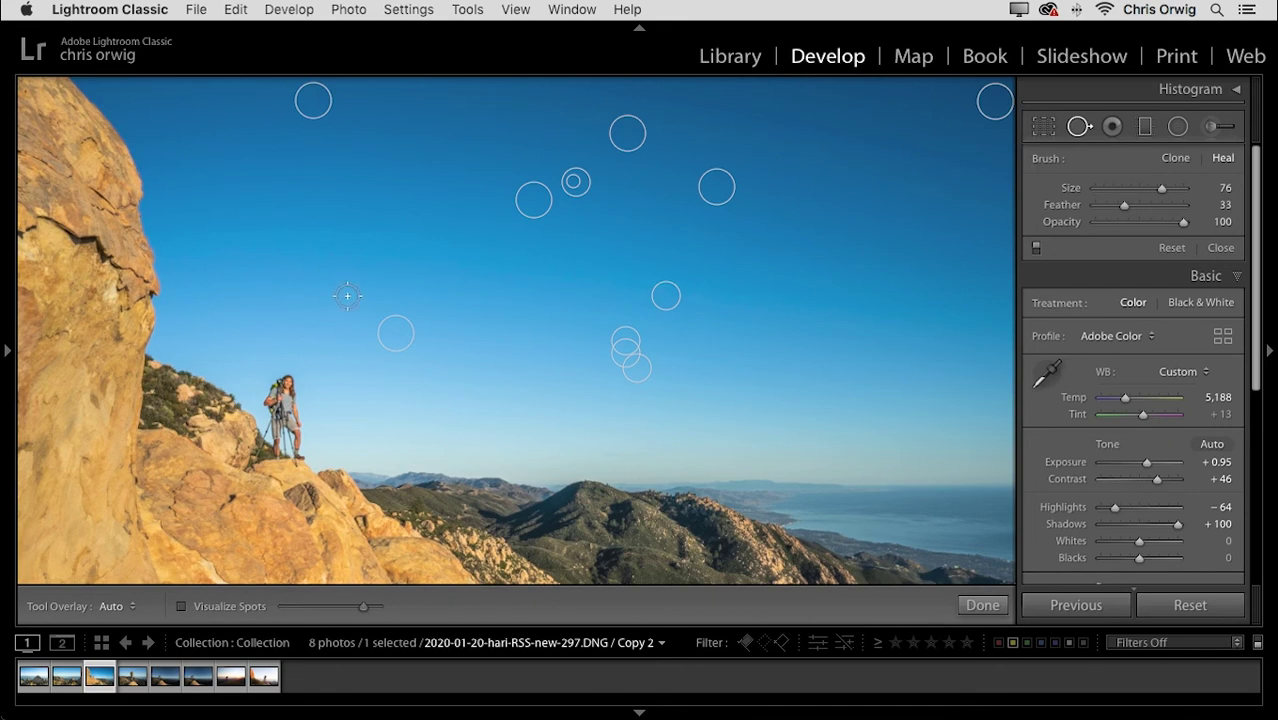
Apply the previous photo's spot removal and tone to the tripod photographer shot, fitted in view
click(130, 680)
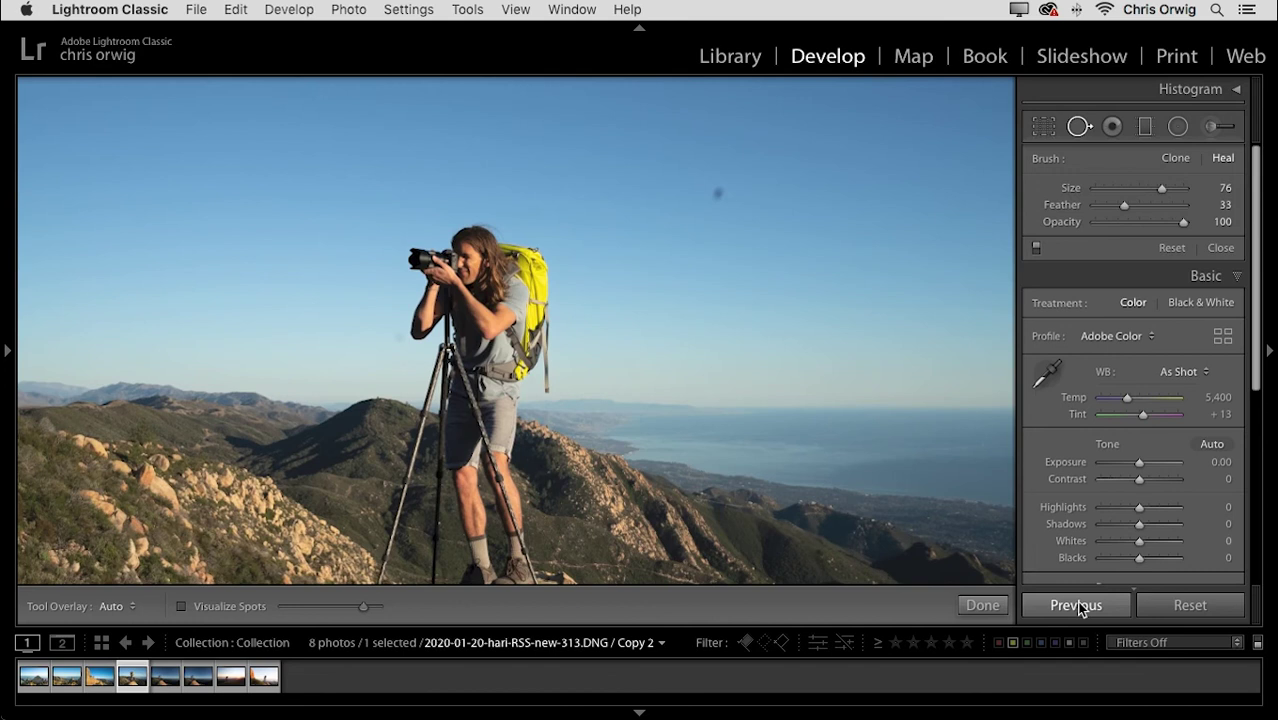
click(1076, 605)
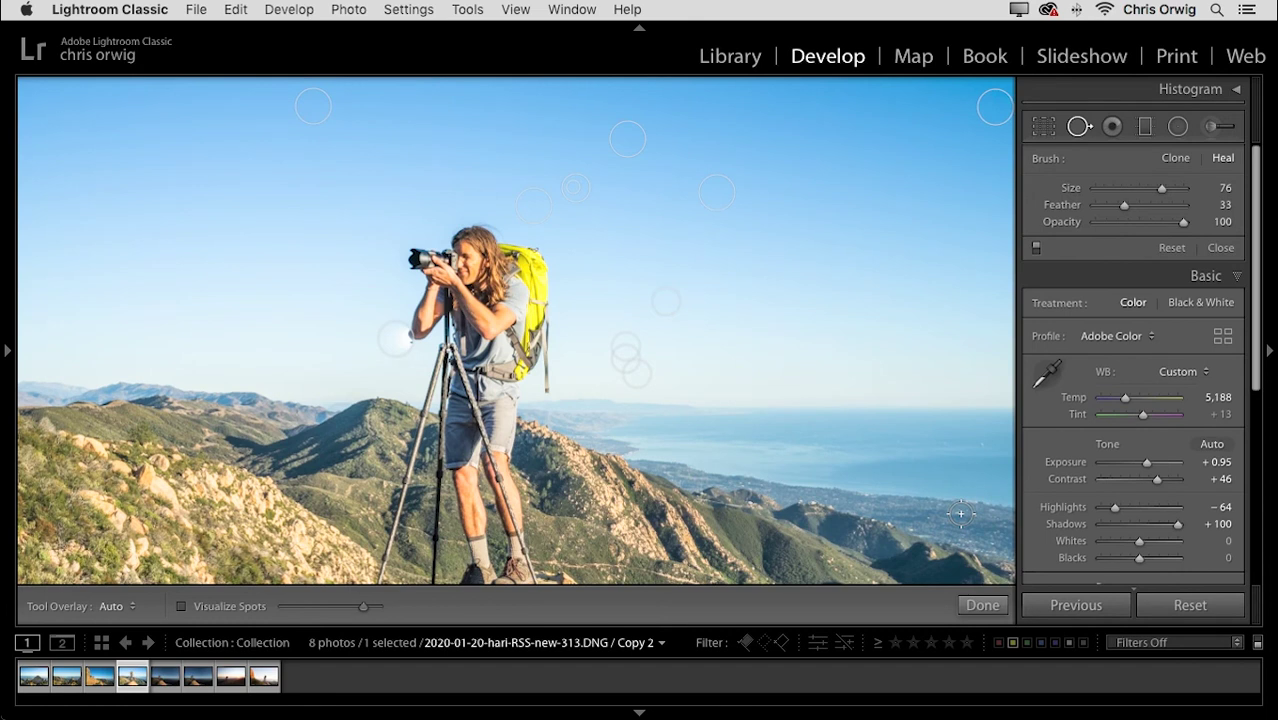
key(z)
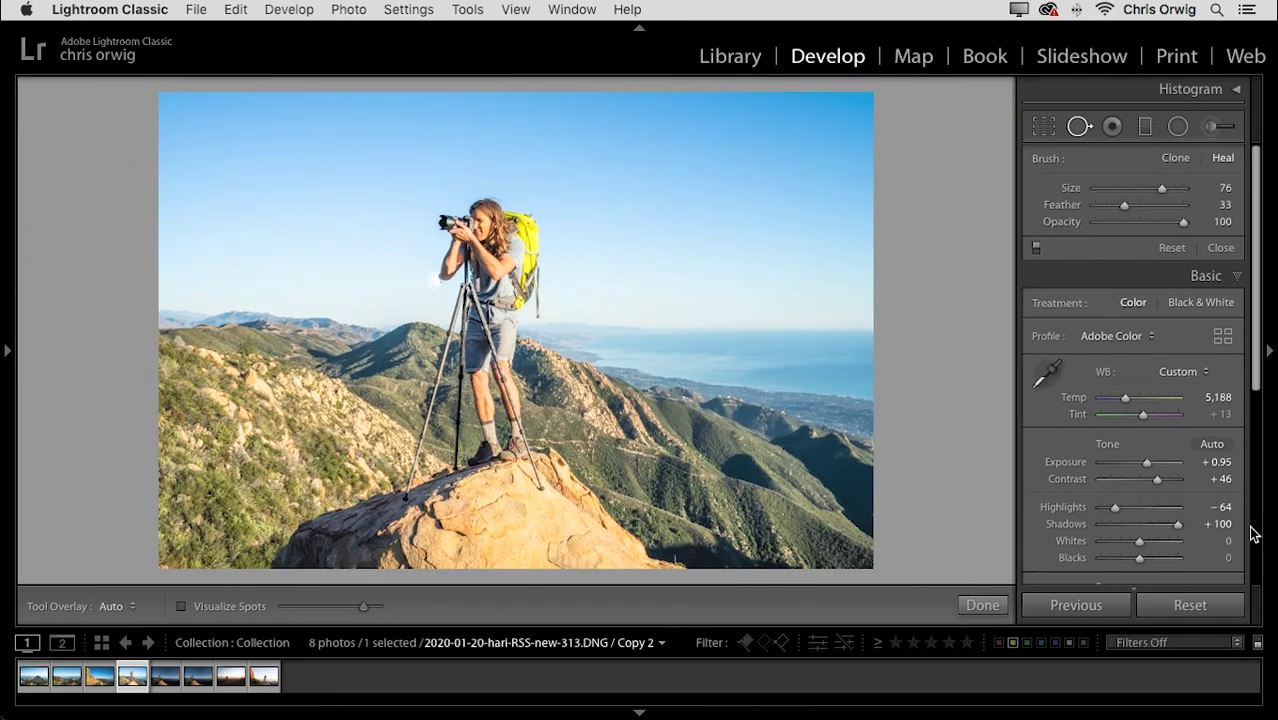
Set Exposure to +0.30, Clarity to +8 and Shadows to +43
drag(1147, 463, 1142, 468)
scroll(1160, 557, down, 3)
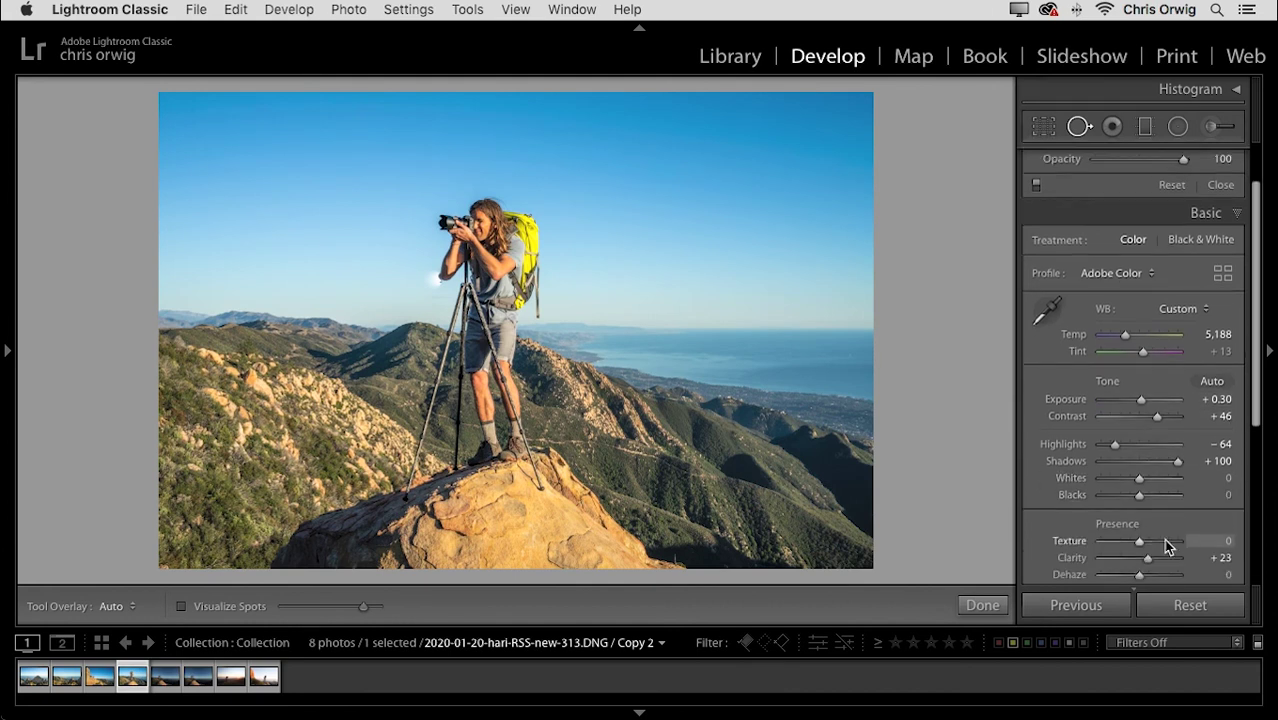
drag(1140, 558, 1136, 559)
click(1161, 467)
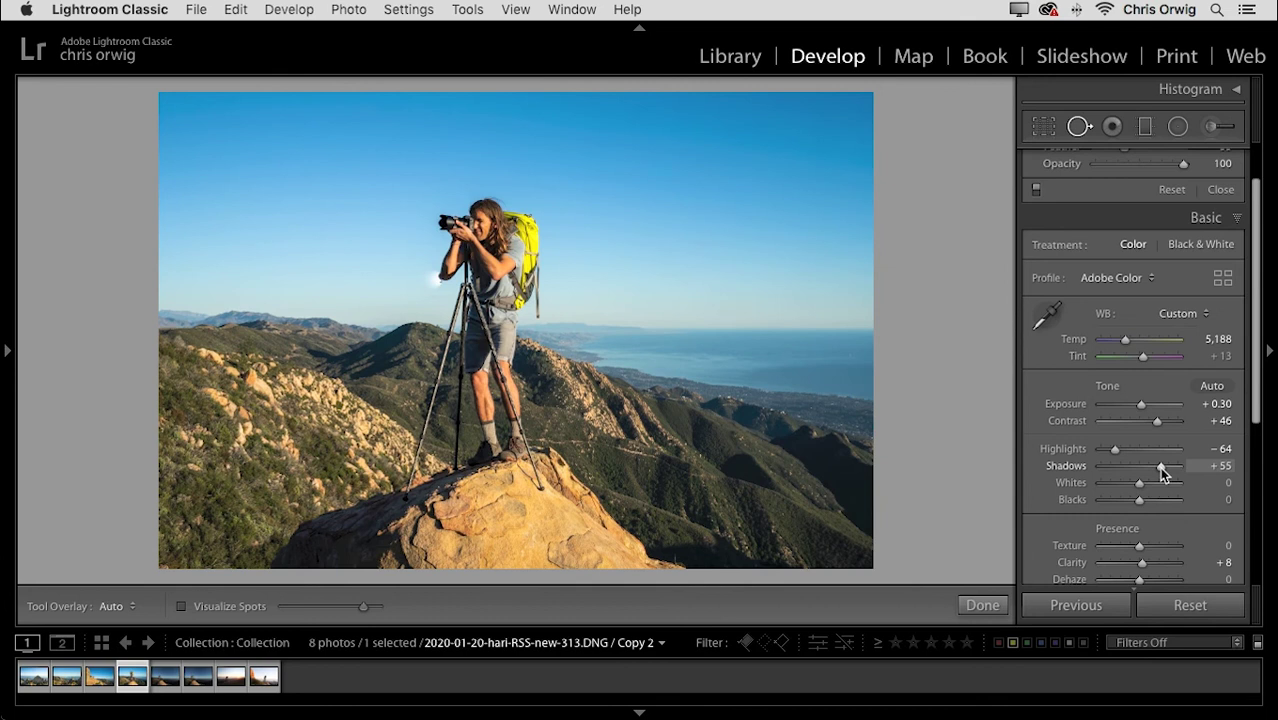
drag(1158, 466, 1155, 466)
With spot overlays always shown, zoom in and cycle new sky sources for the elbow heal spot
key(h)
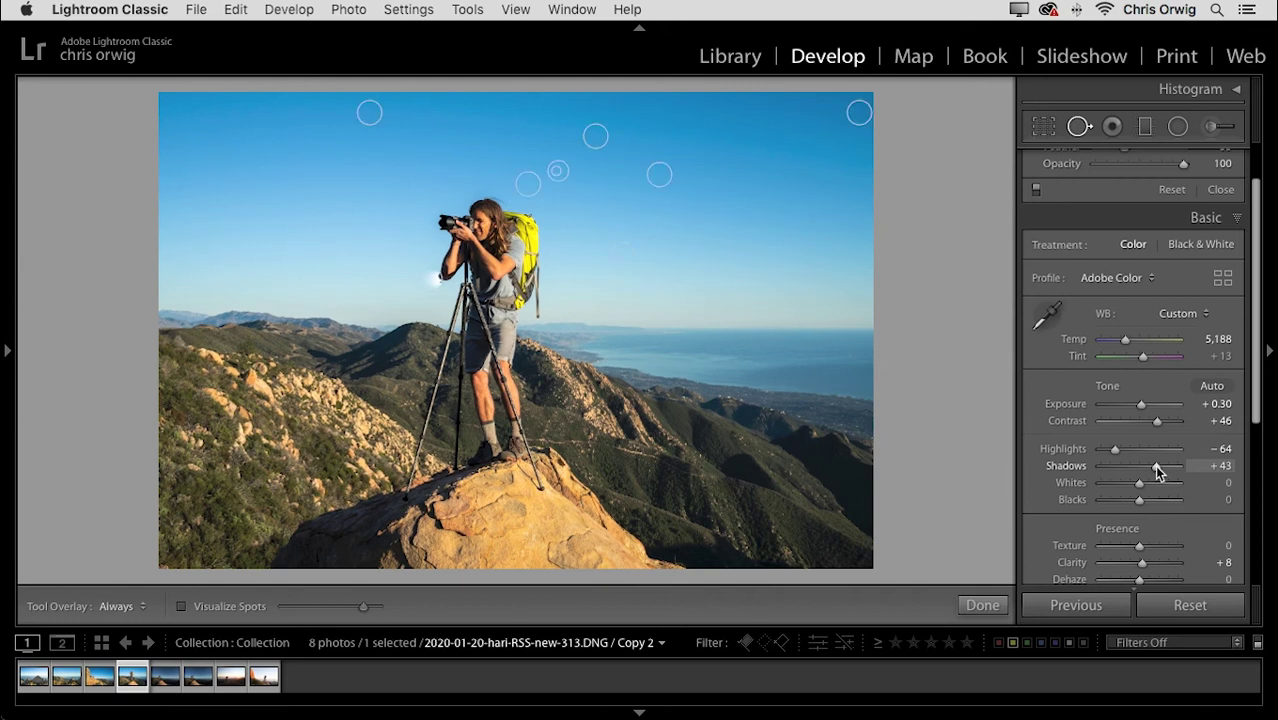
key(z)
key(super+equal)
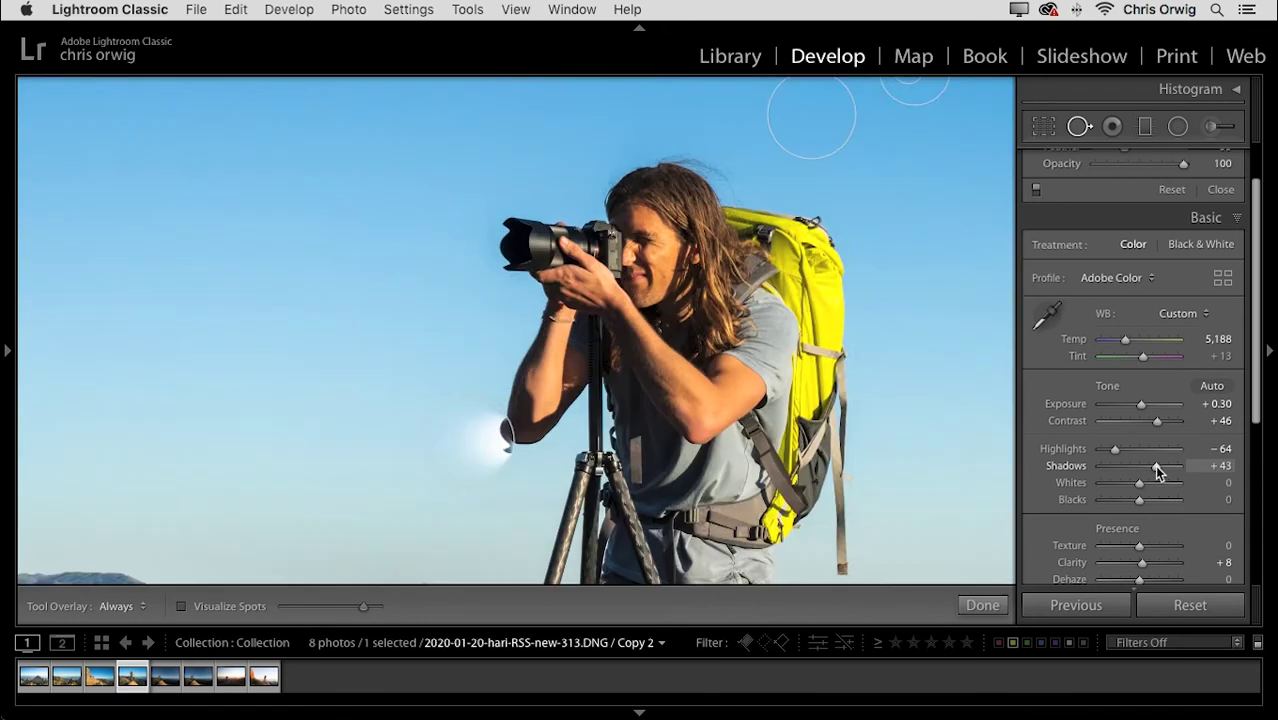
mouse_move(757, 714)
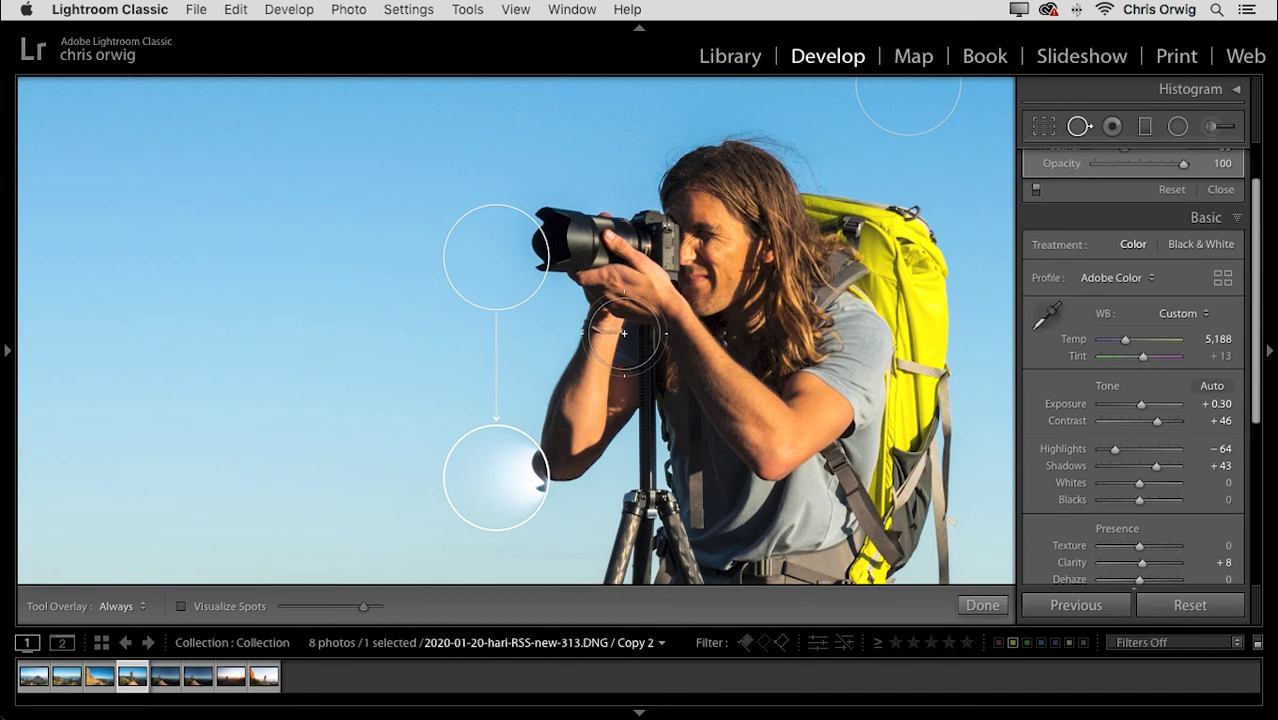
key(slash)
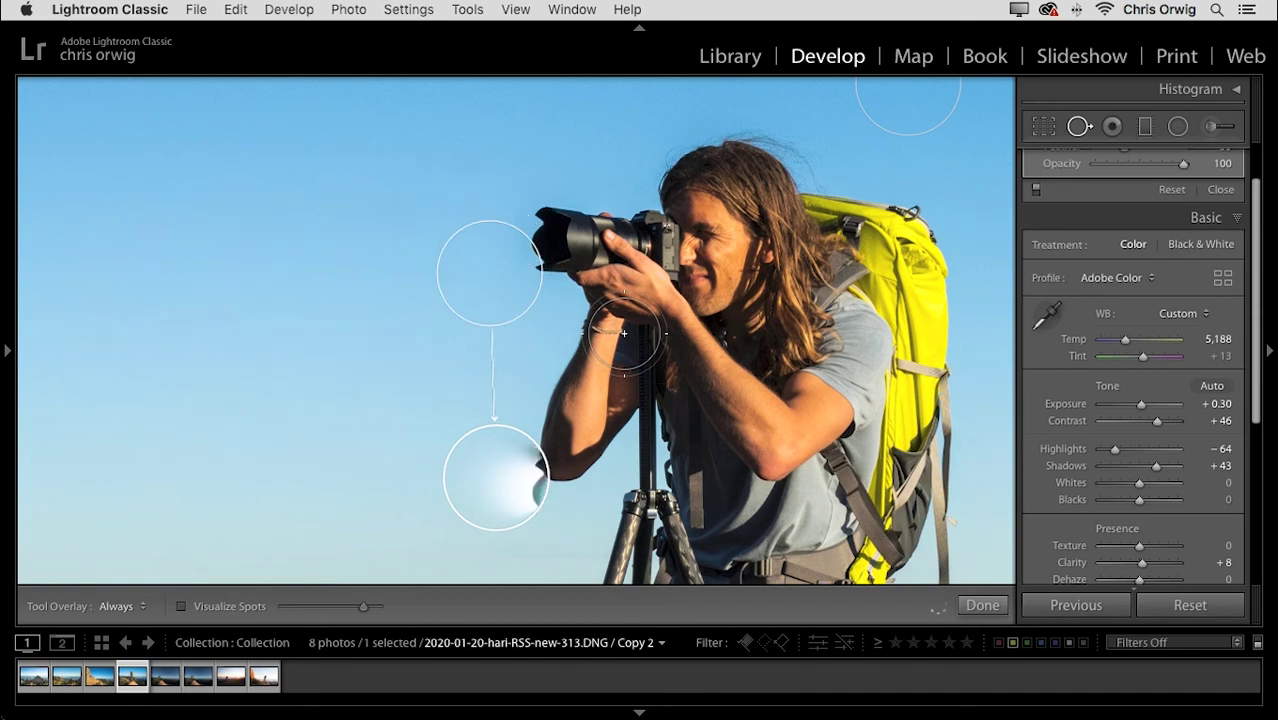
key(slash)
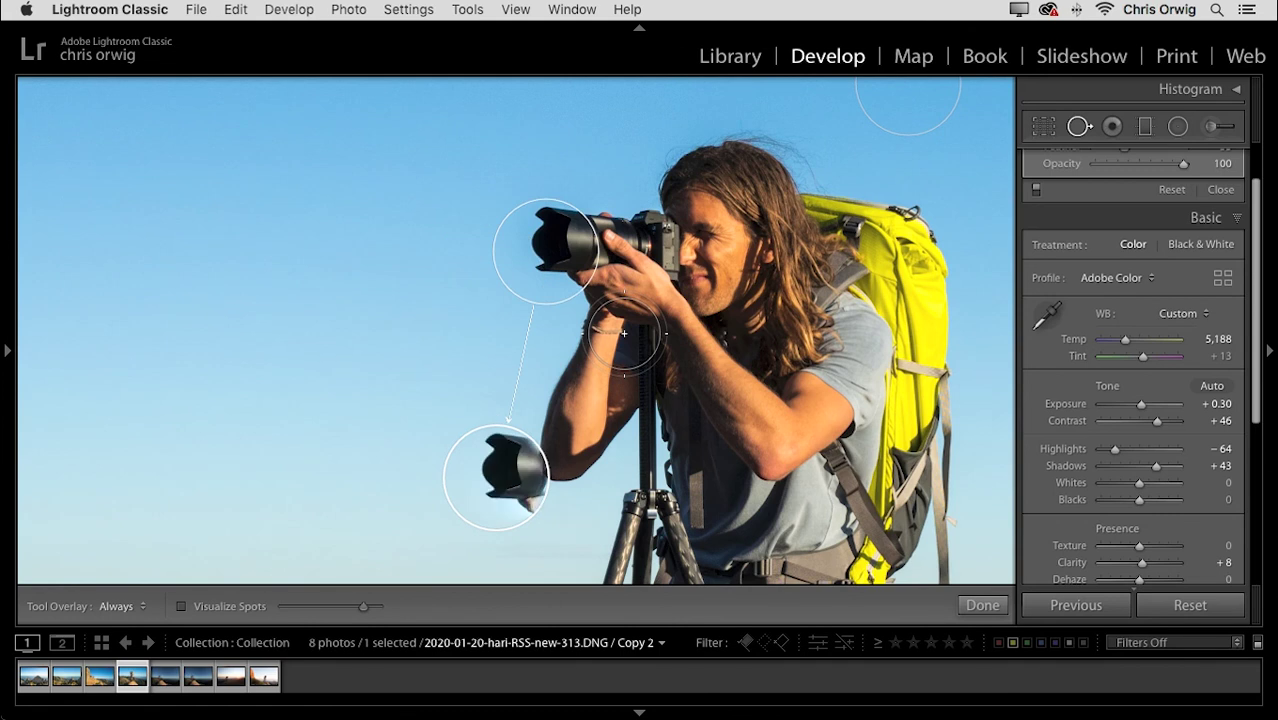
key(slash)
key(slash)
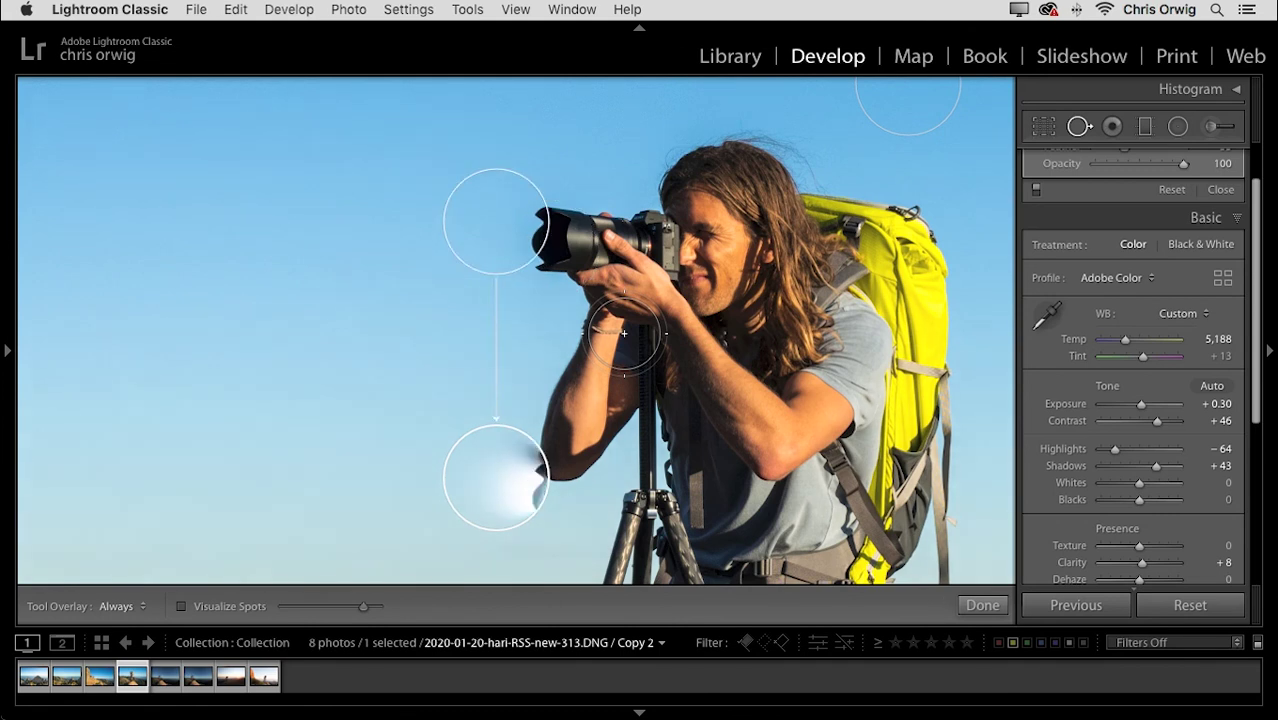
key(slash)
key(slash)
key(slash)
key(slash)
key(slash)
key(slash)
key(slash)
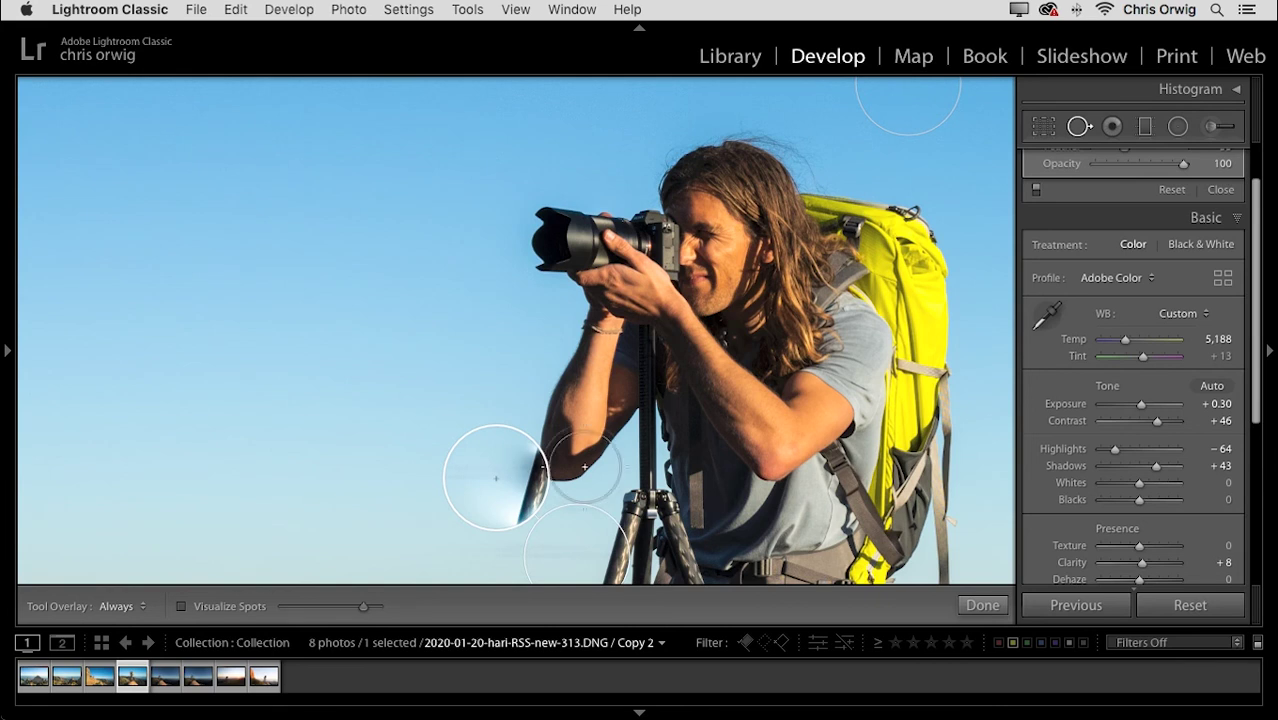
Move the elbow heal spot's source into clean sky and add a heal over the dark blob
key(alt)
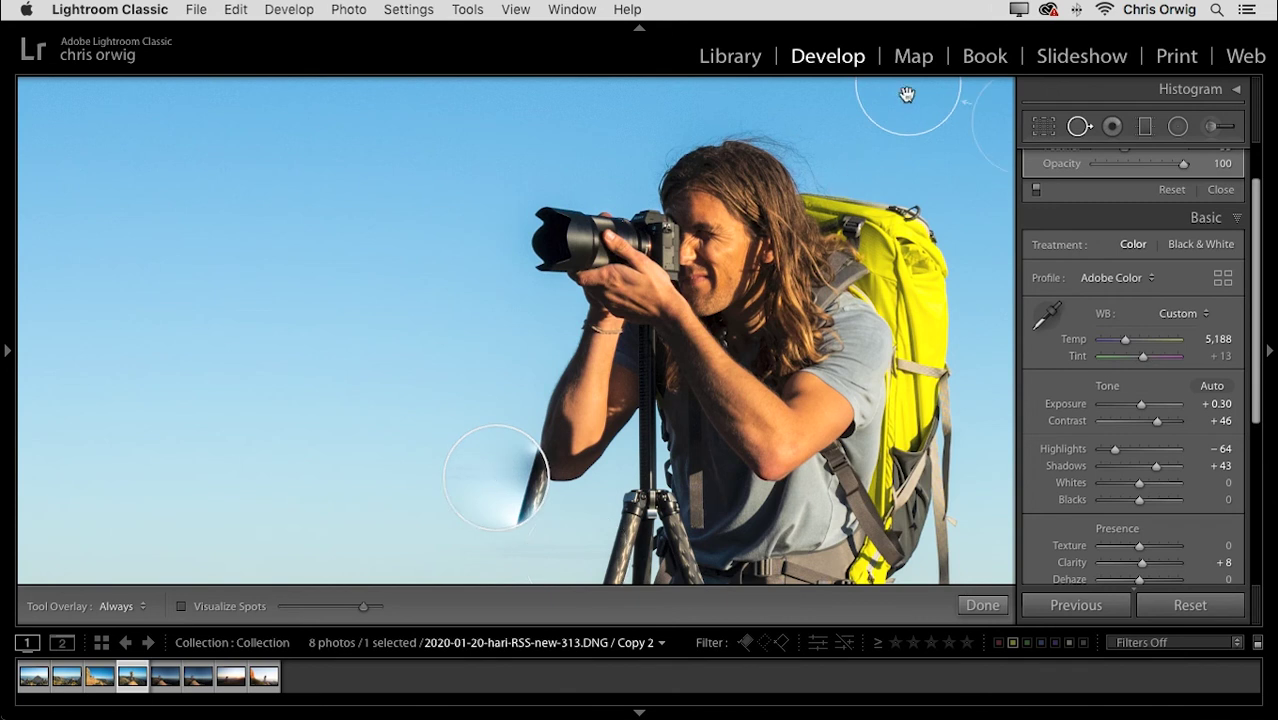
click(907, 94)
click(507, 458)
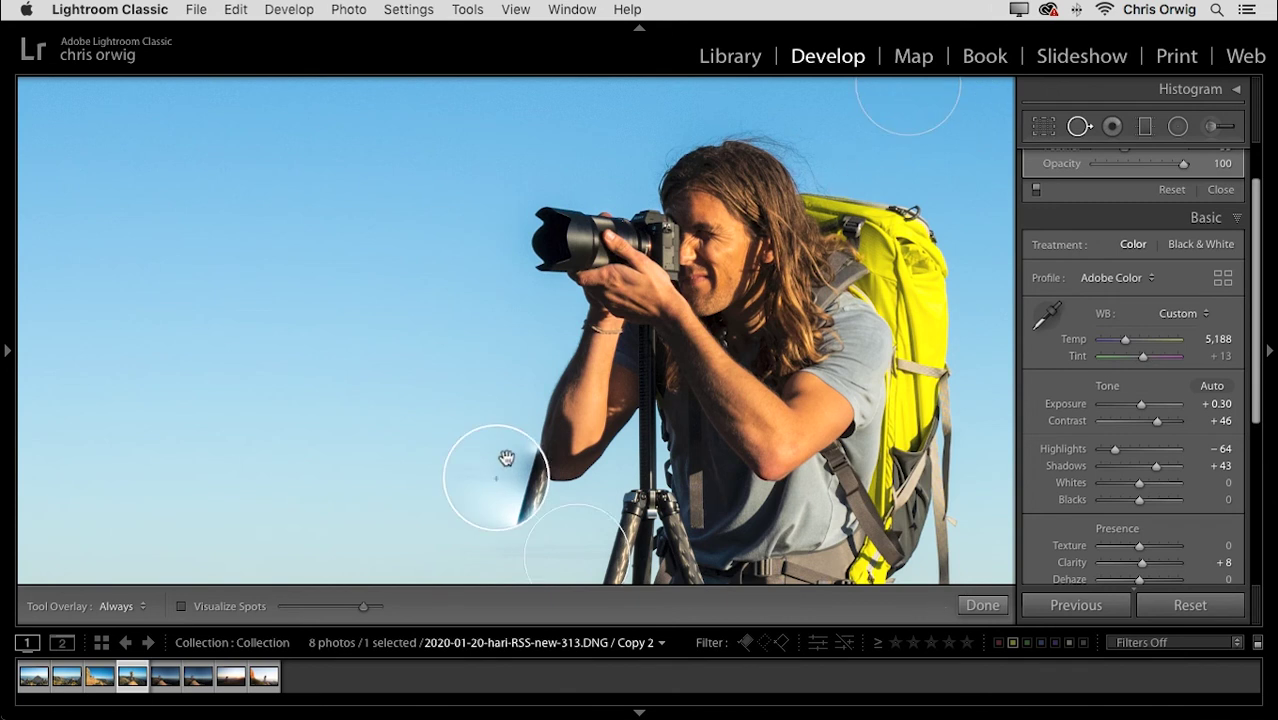
drag(575, 540, 391, 506)
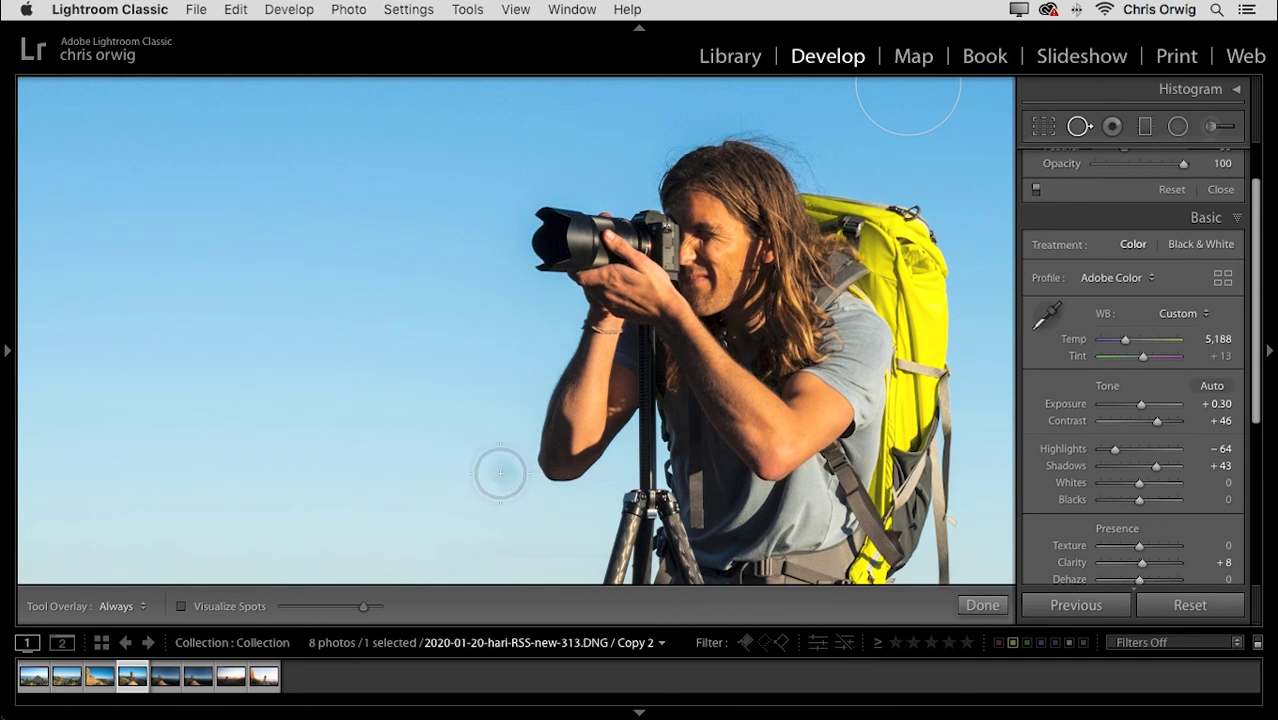
click(503, 483)
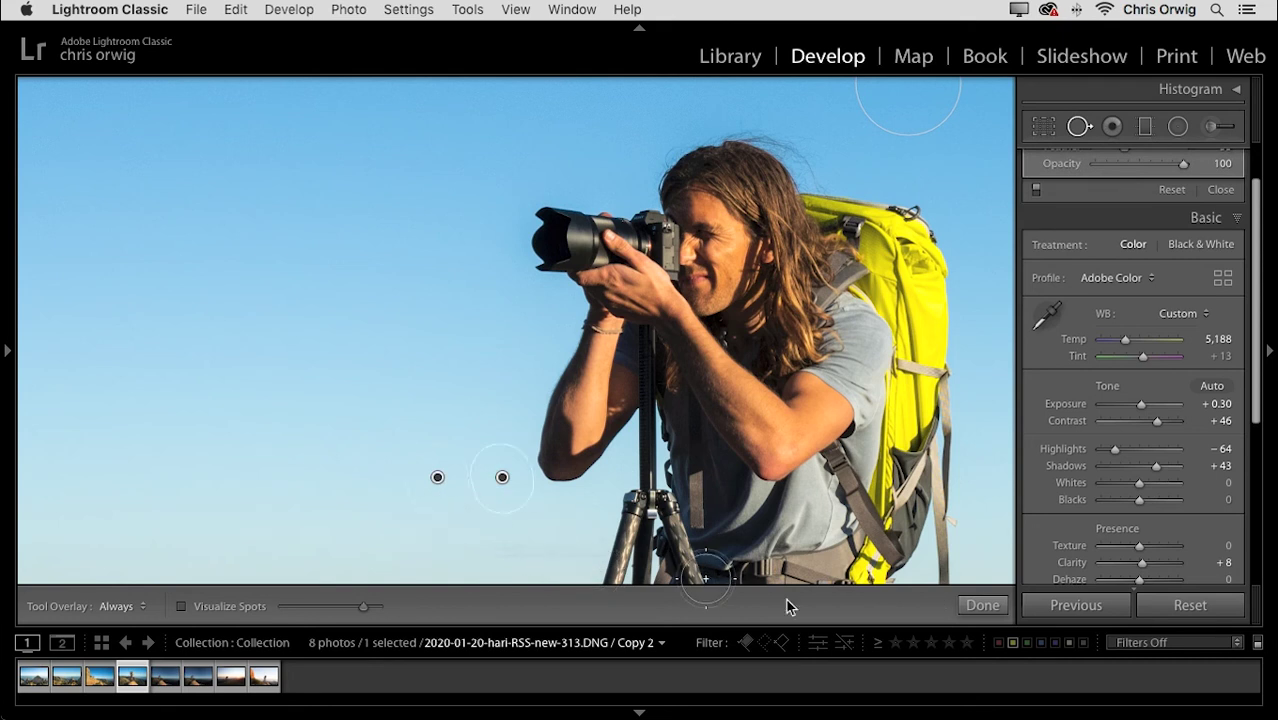
Finish spot removal, fit the photo, and move on to the boulder photo
click(982, 606)
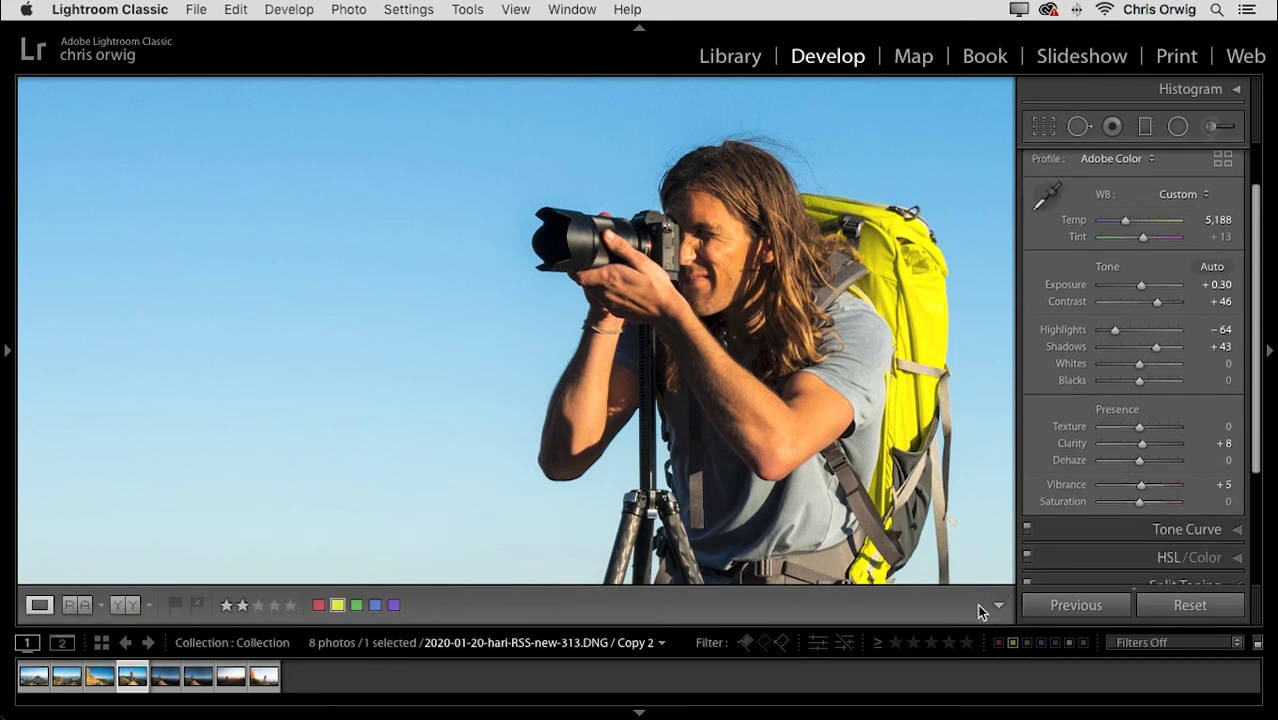
key(z)
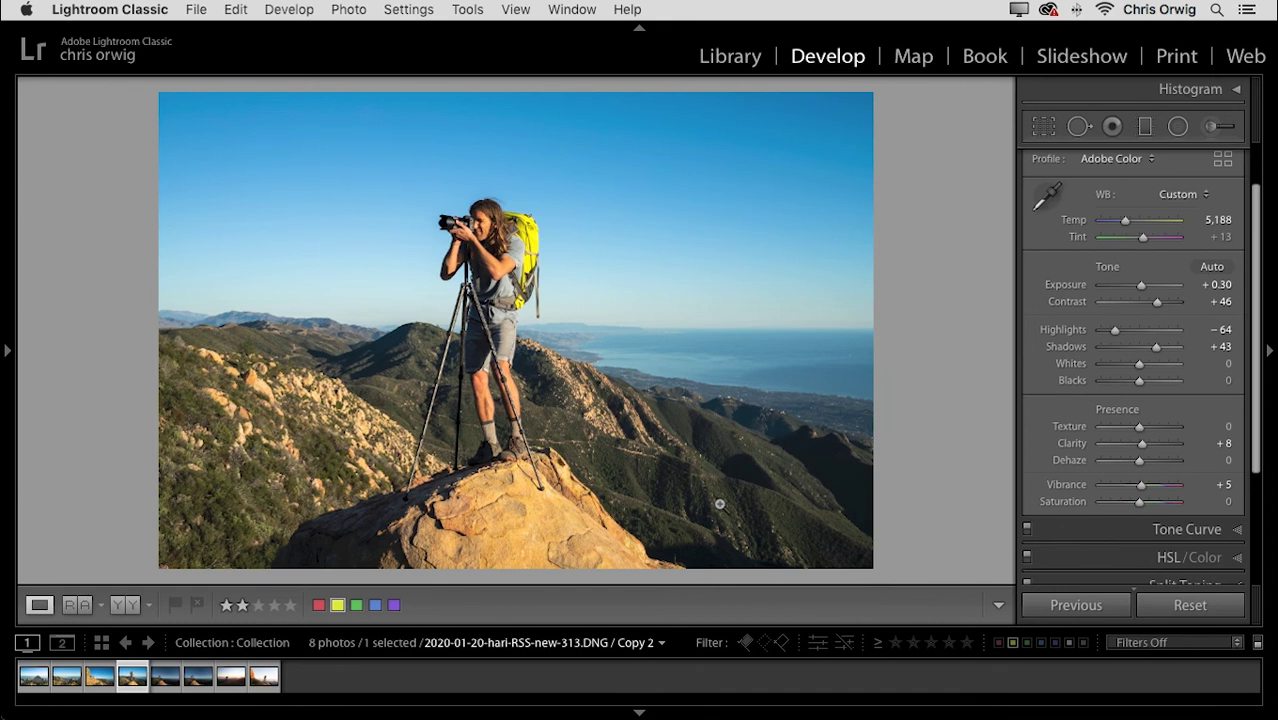
key(Right)
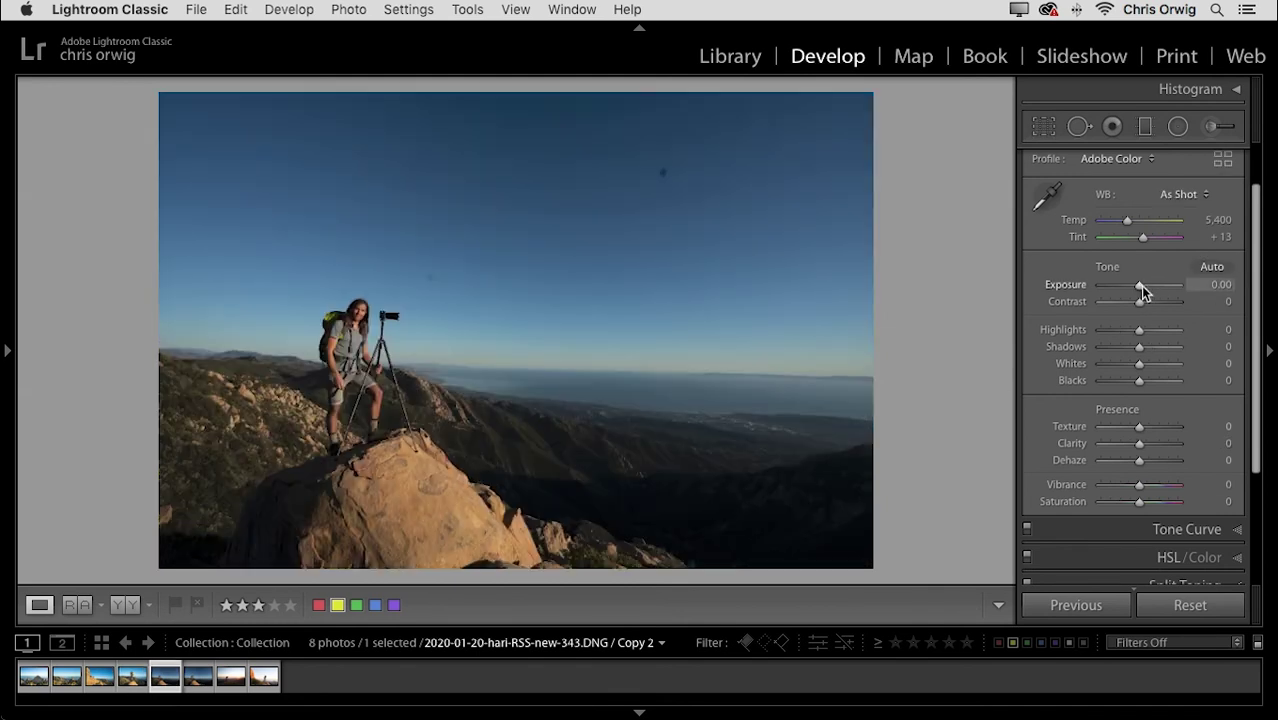
Set Exposure to +1.05, Contrast to +47 and Shadows to +48
drag(1140, 285, 1145, 286)
click(1157, 347)
click(1156, 301)
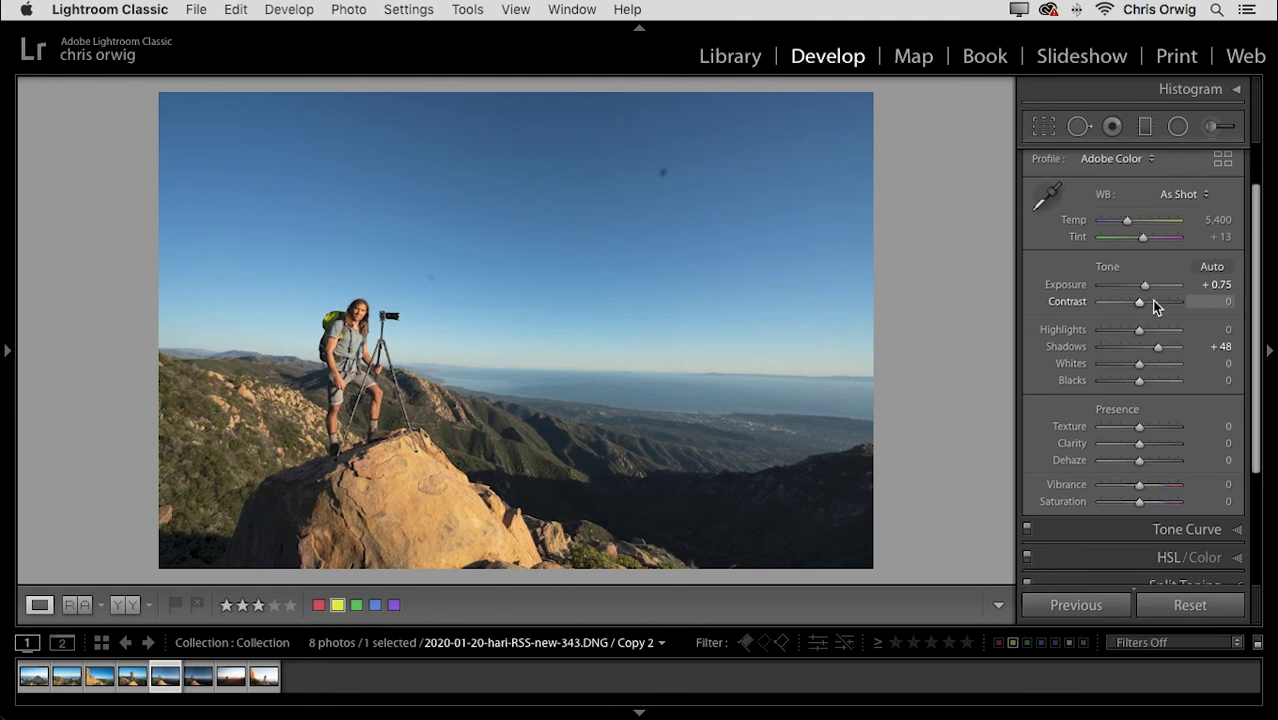
drag(1145, 288, 1148, 288)
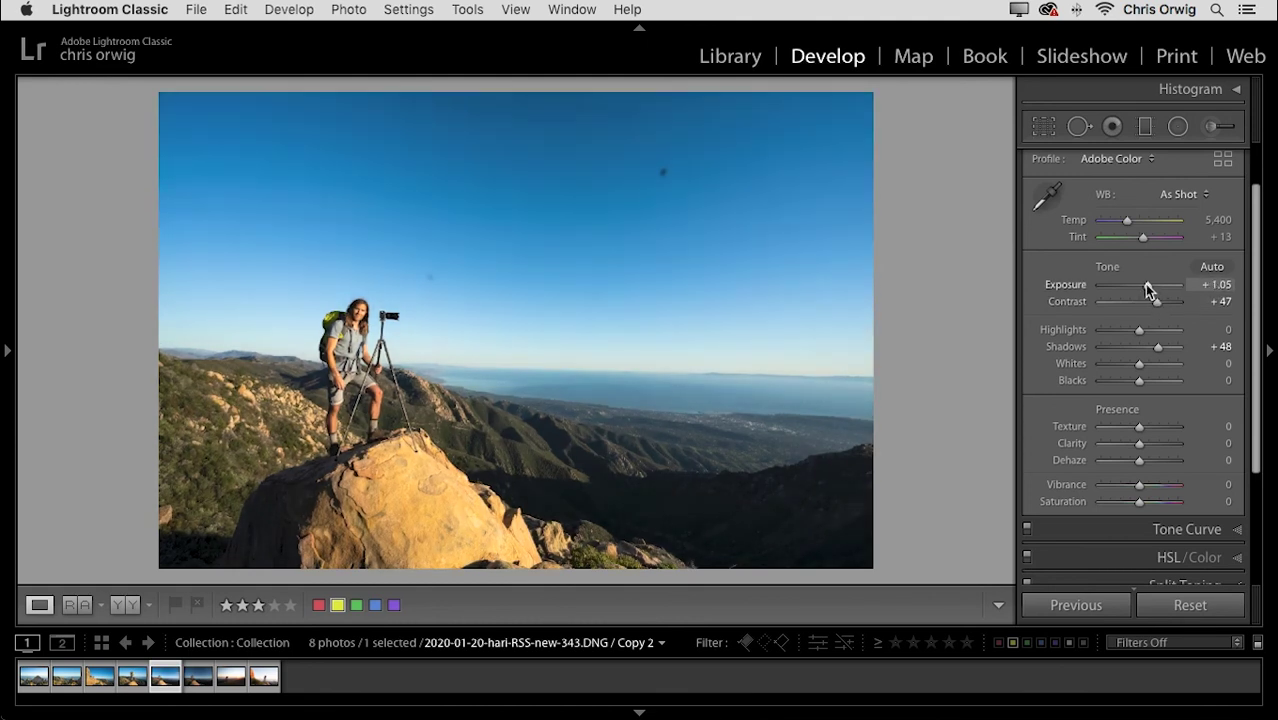
Convert the next photo to black and white with Orange +48, Blue +47, Red +27
key(Right)
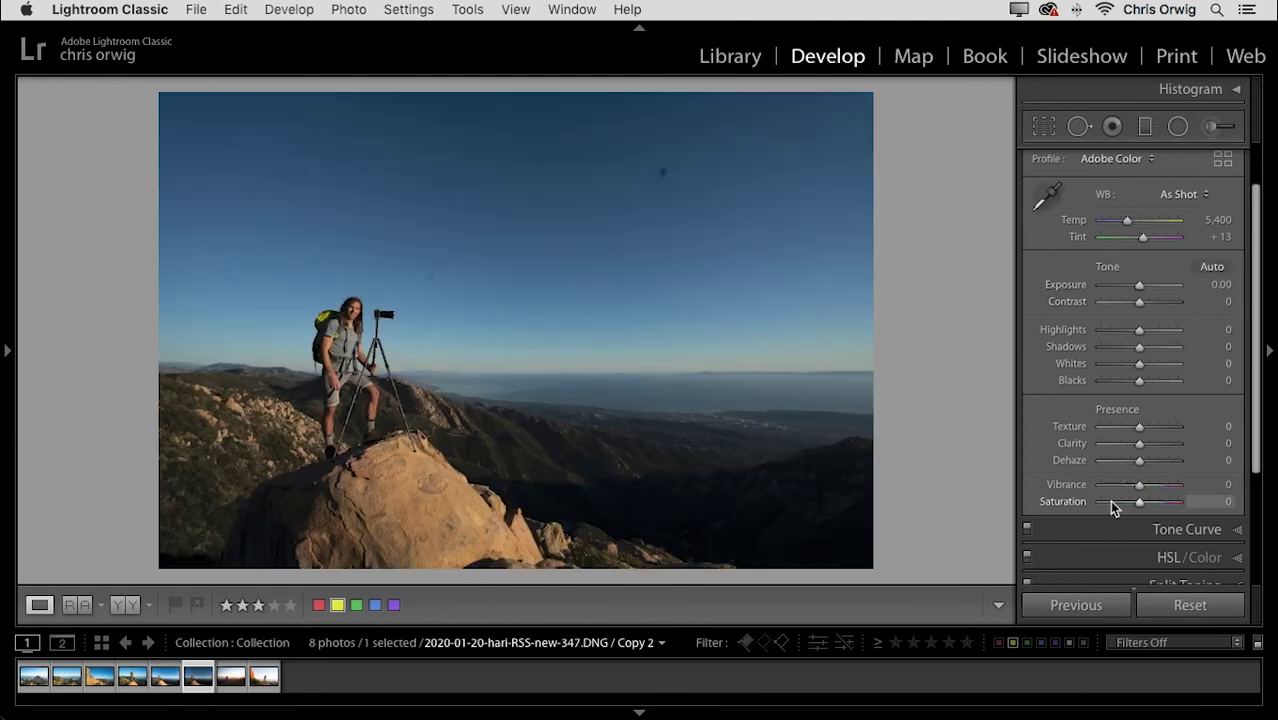
key(v)
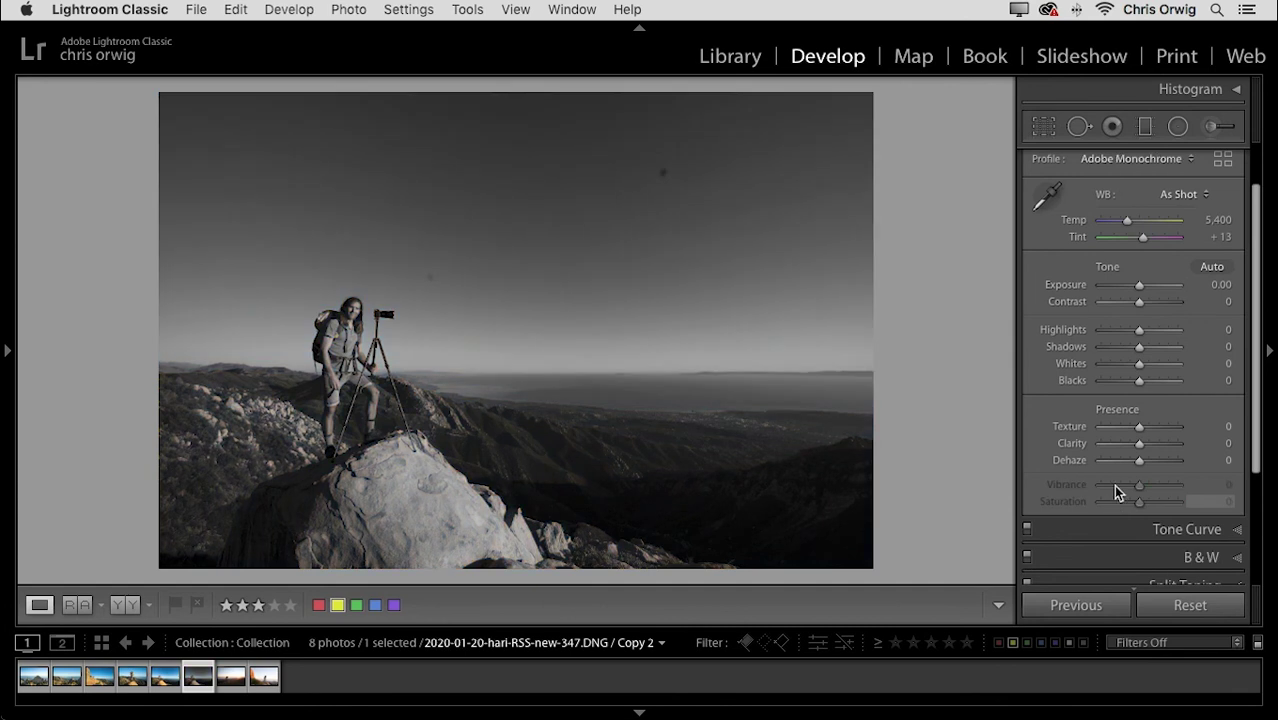
click(1205, 557)
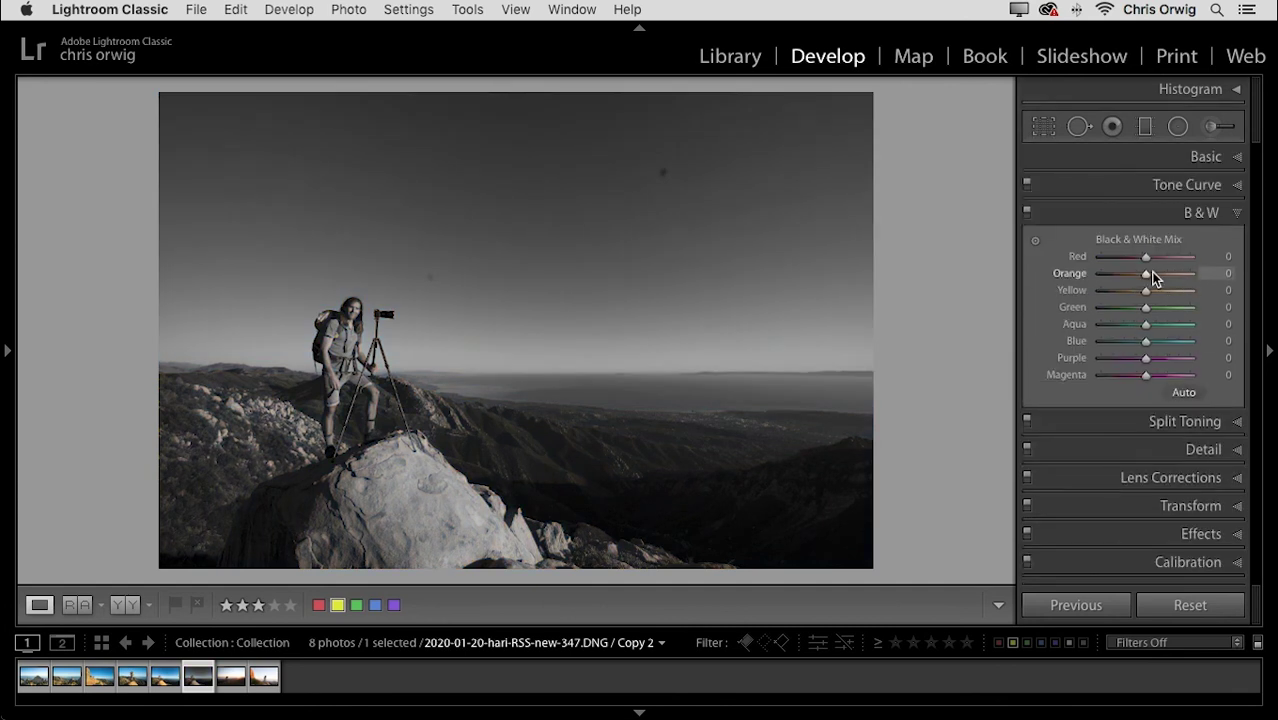
drag(1146, 274, 1160, 278)
drag(1146, 341, 1168, 342)
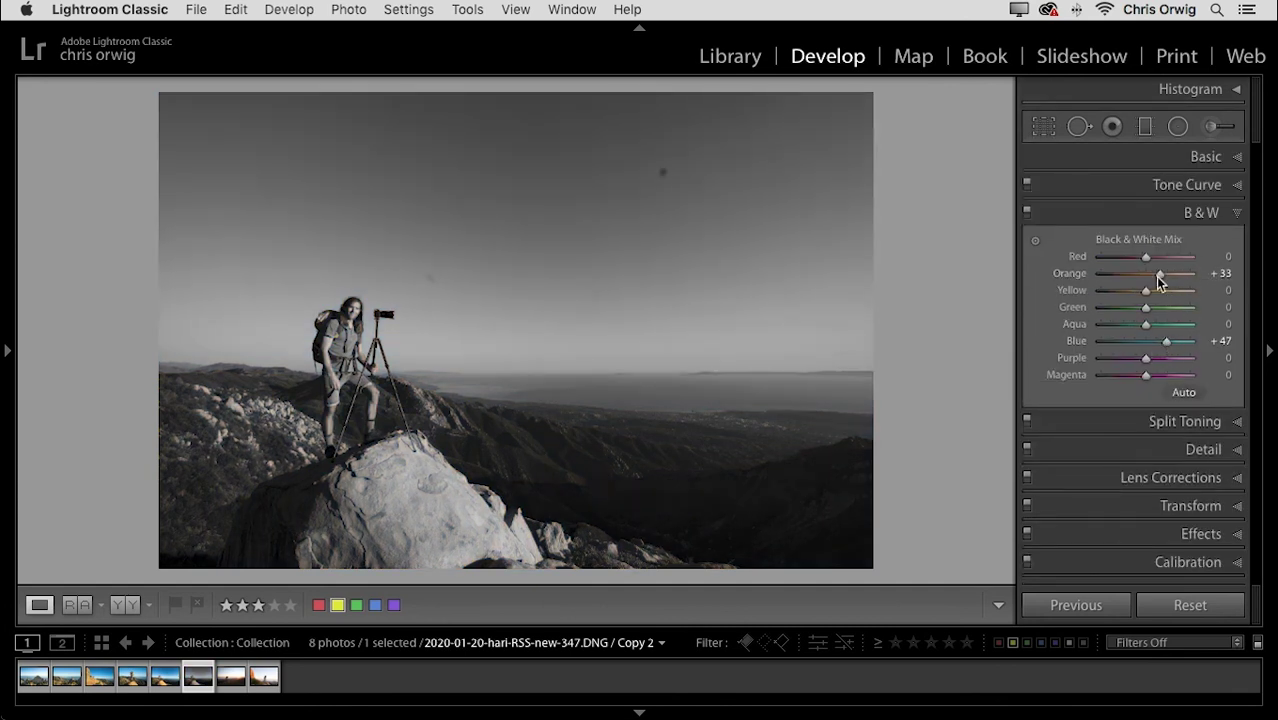
drag(1146, 257, 1150, 258)
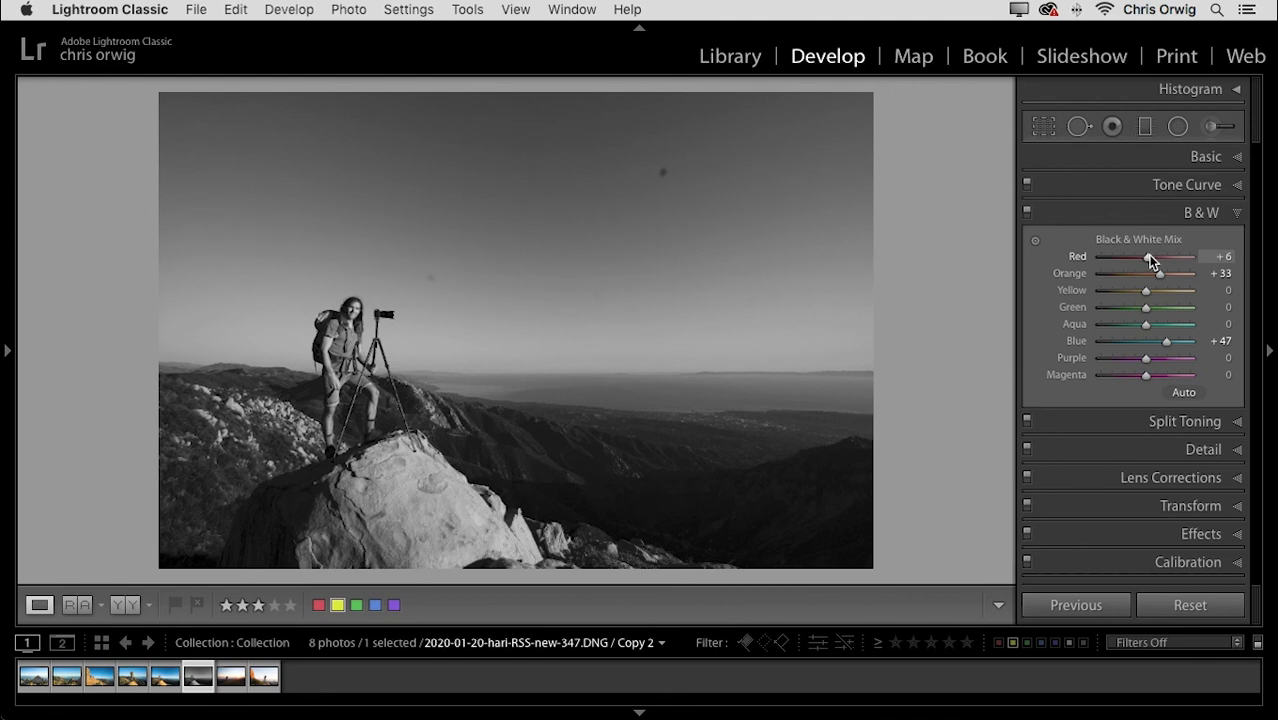
Set Exposure +0.65, Contrast +47, Shadows +44 and Clarity +35 in Basic
click(1185, 157)
drag(1139, 343, 1157, 362)
drag(1139, 405, 1156, 406)
drag(1139, 501, 1154, 504)
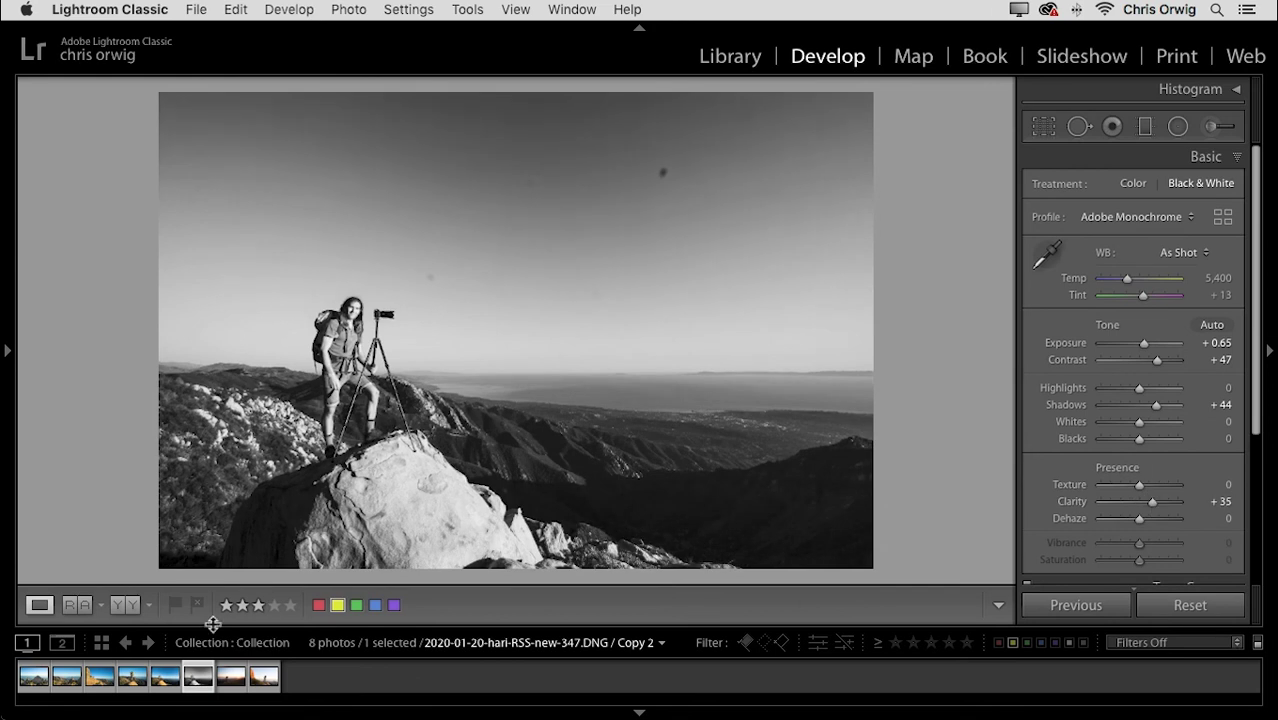
On the sunset photographer photo, lift Shadows to +33 and Contrast to about +39
click(231, 677)
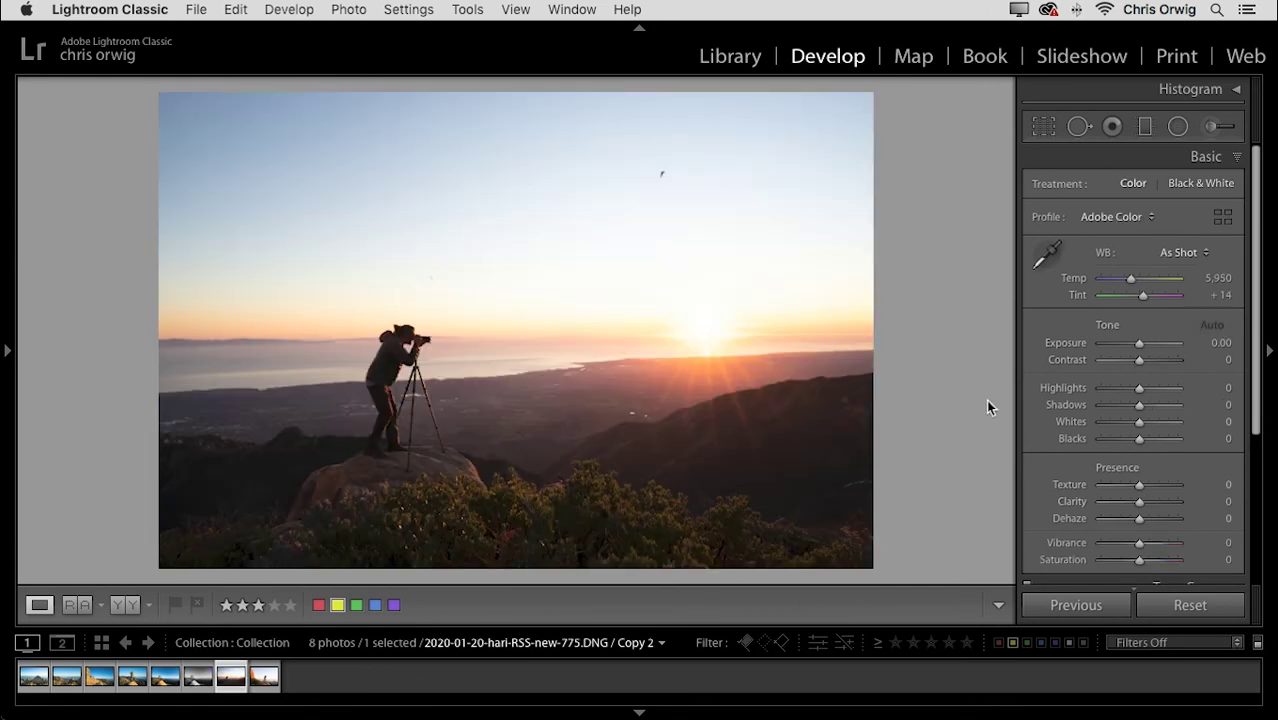
drag(1148, 406, 1151, 405)
drag(1139, 360, 1152, 362)
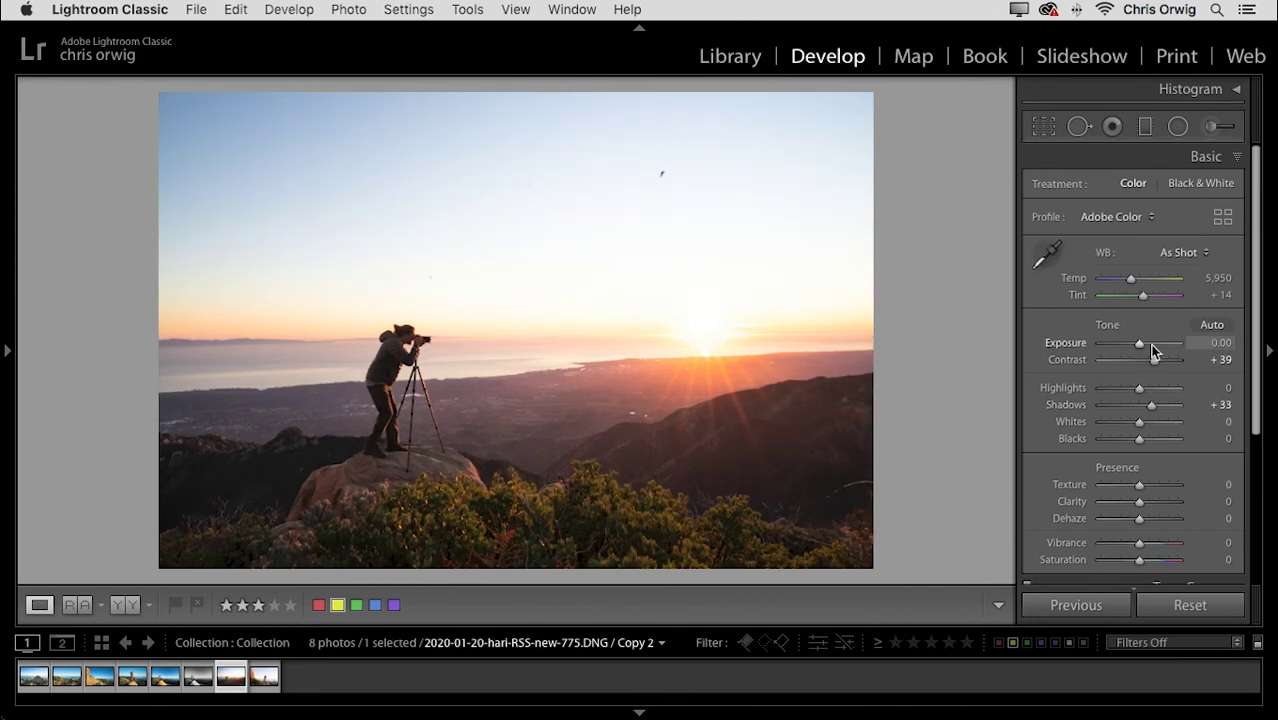
On the orange cliff photo, lift shadows and contrast, lower highlights, and straighten by about −1.33°
click(258, 682)
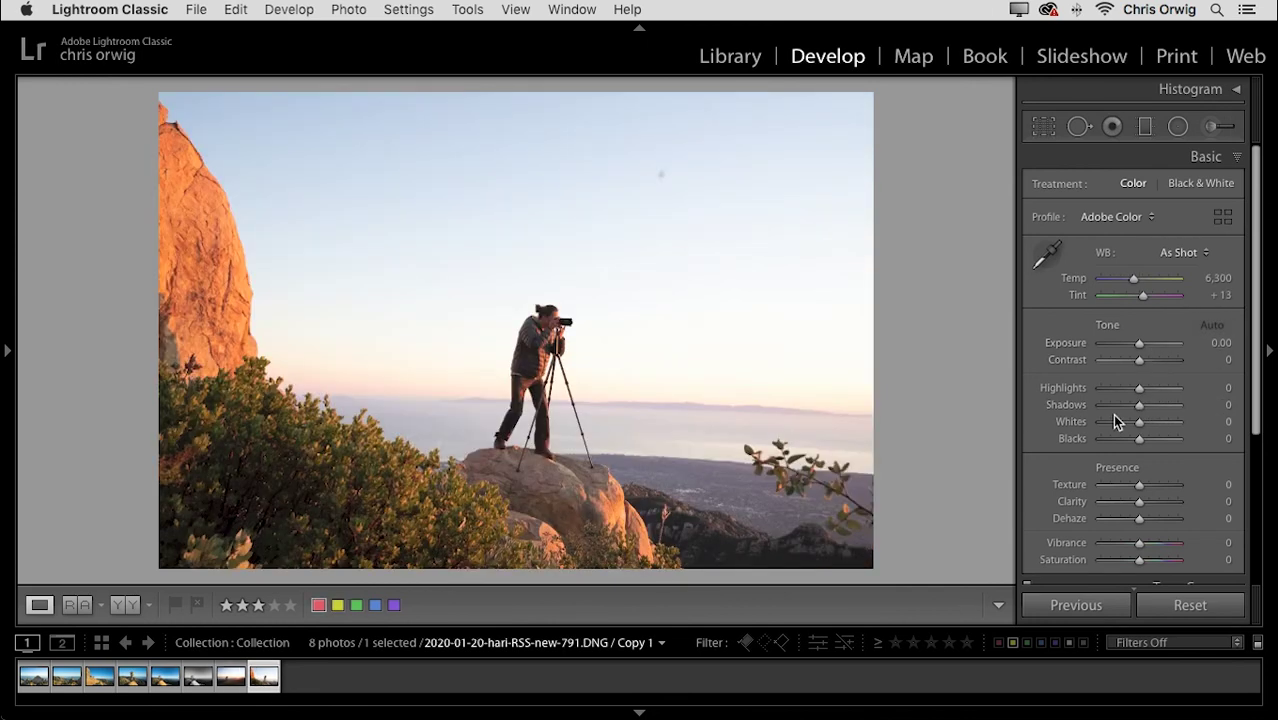
mouse_move(1139, 404)
mouse_down()
mouse_move(1152, 403)
mouse_move(1148, 366)
mouse_move(1124, 388)
mouse_up()
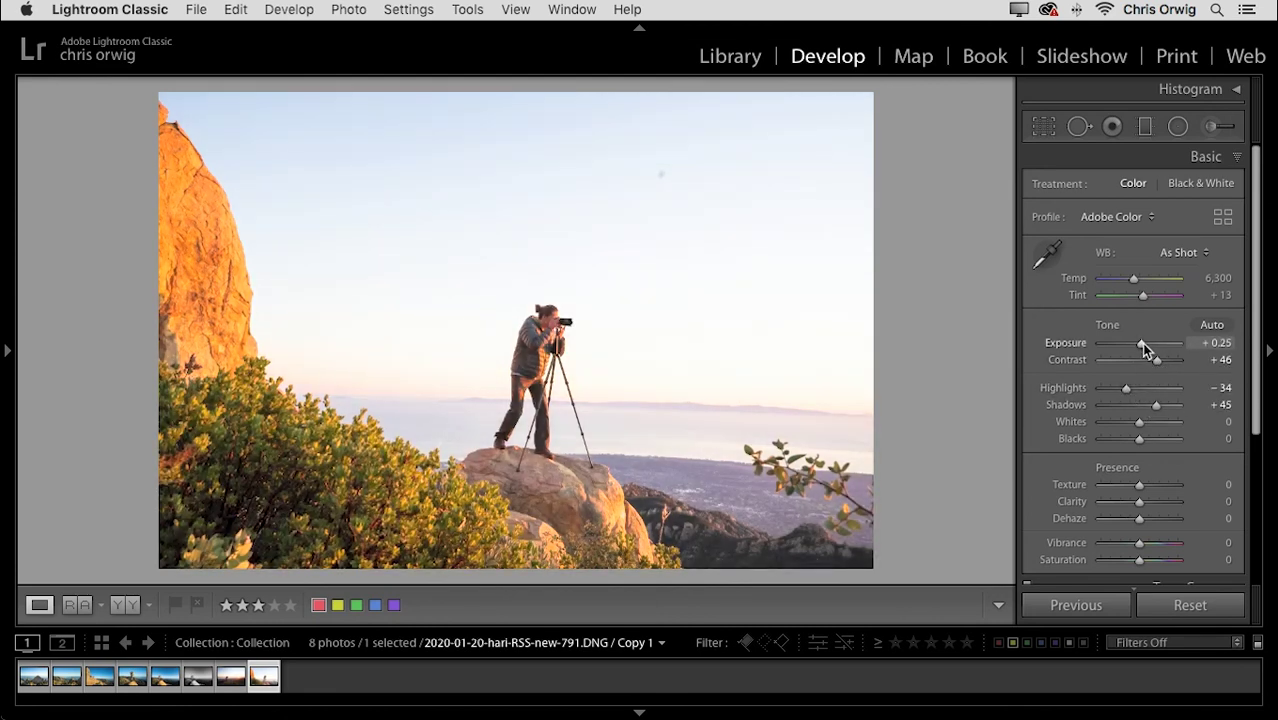
key(r)
drag(884, 568, 895, 567)
key(Return)
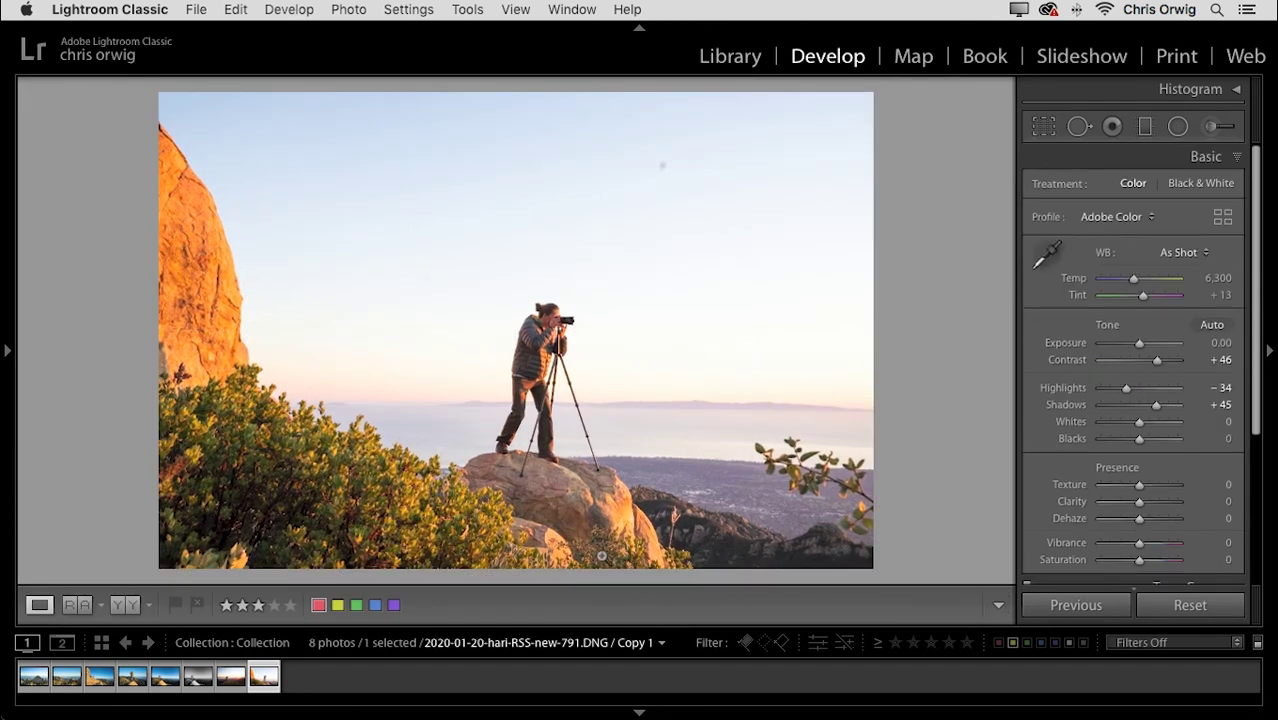
shift+click(165, 677)
key(n)
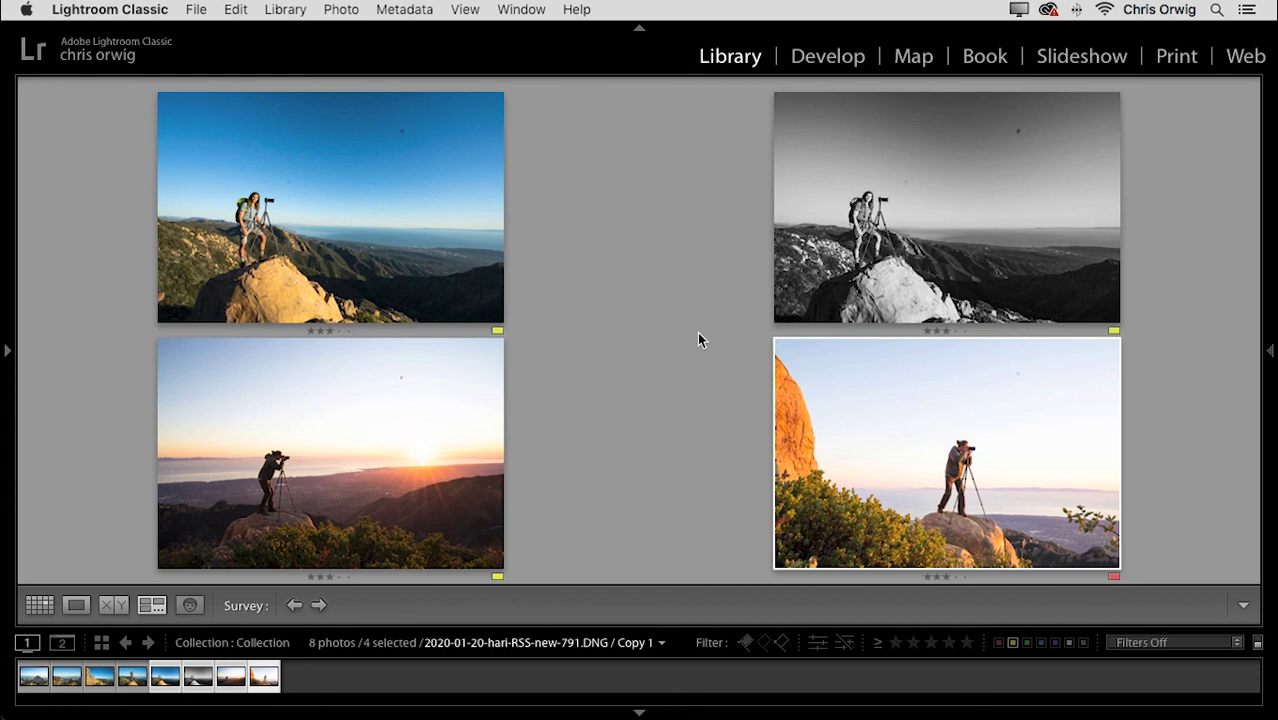
Select the blue-sky hiker photo through the last photo and turn Auto Sync off
key(d)
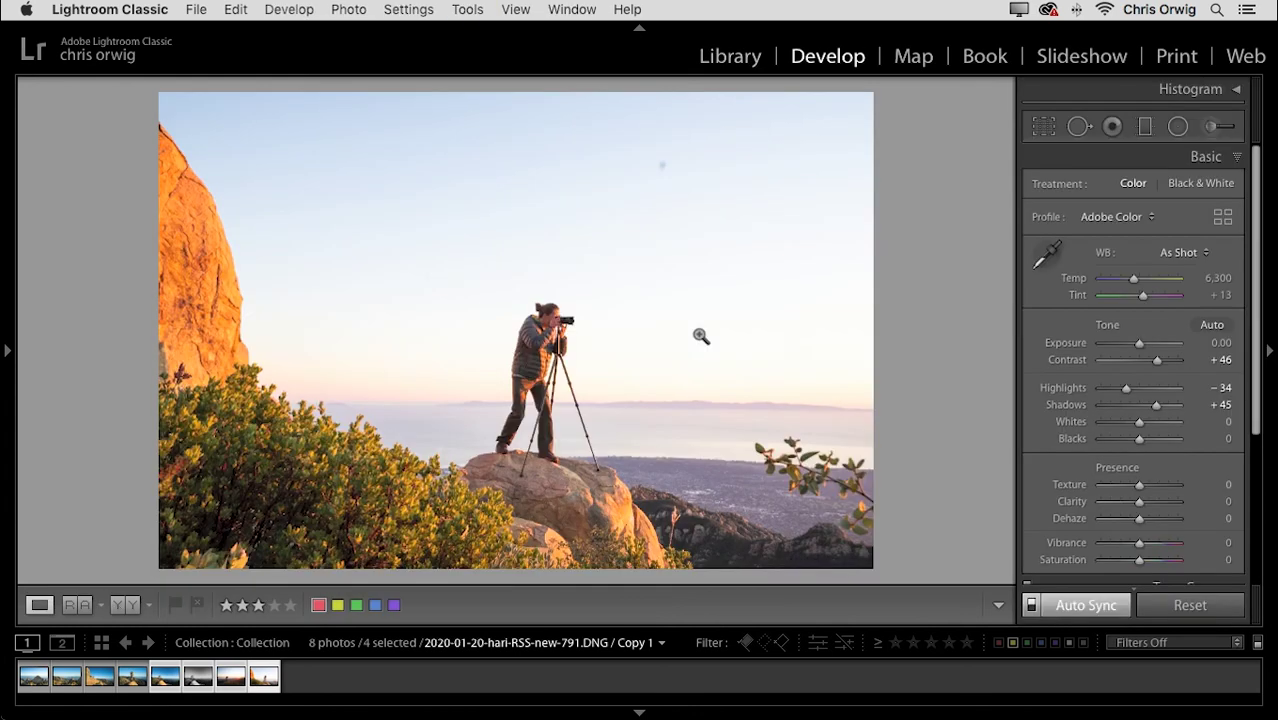
click(134, 682)
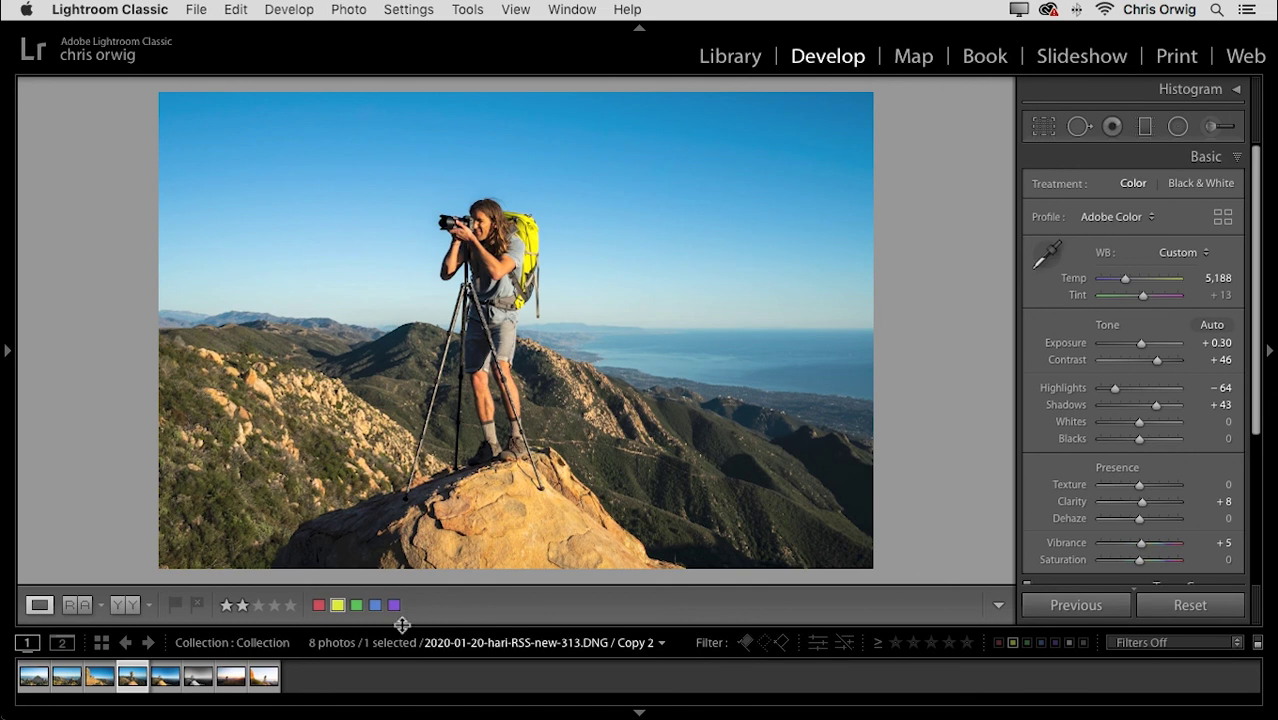
drag(401, 623, 407, 597)
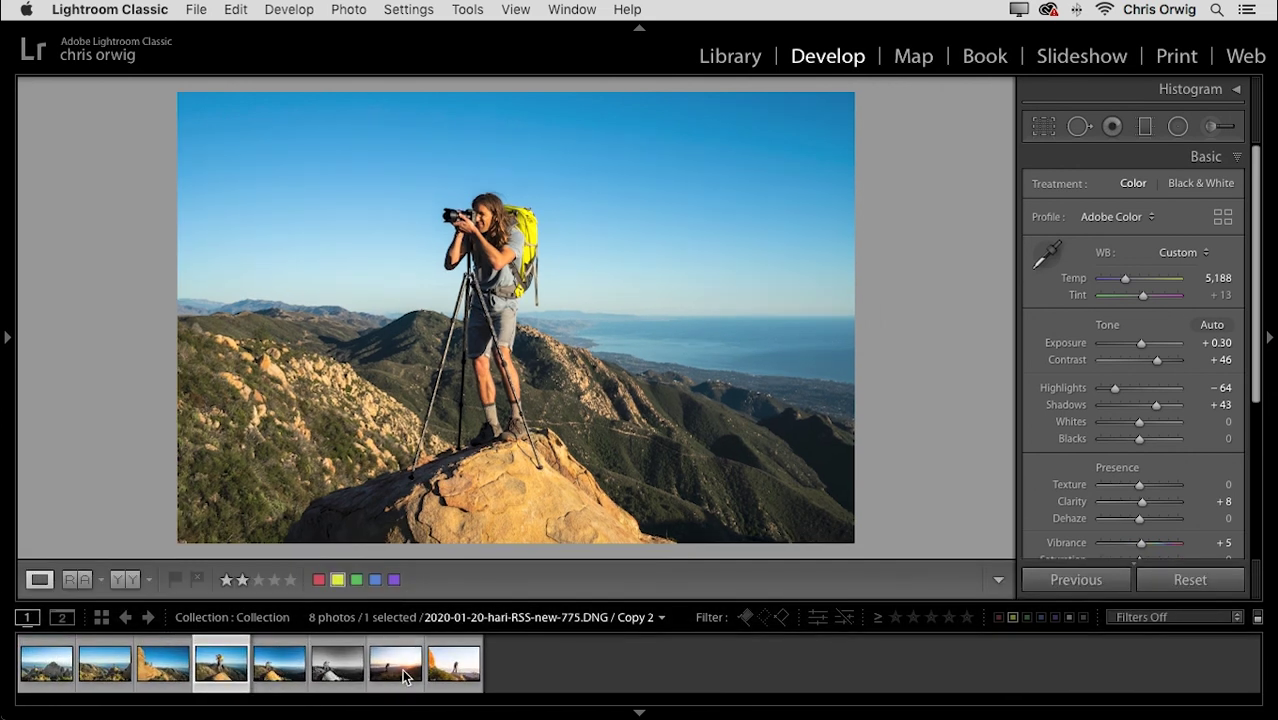
shift+click(460, 677)
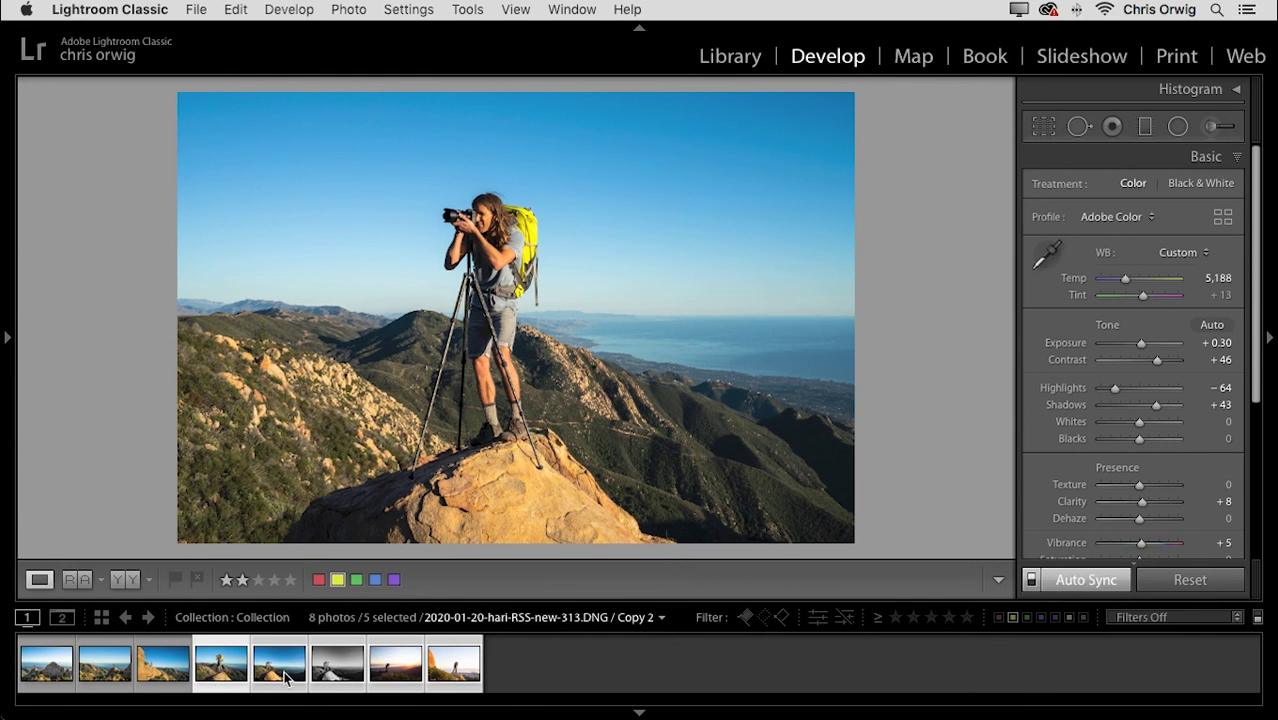
click(1031, 580)
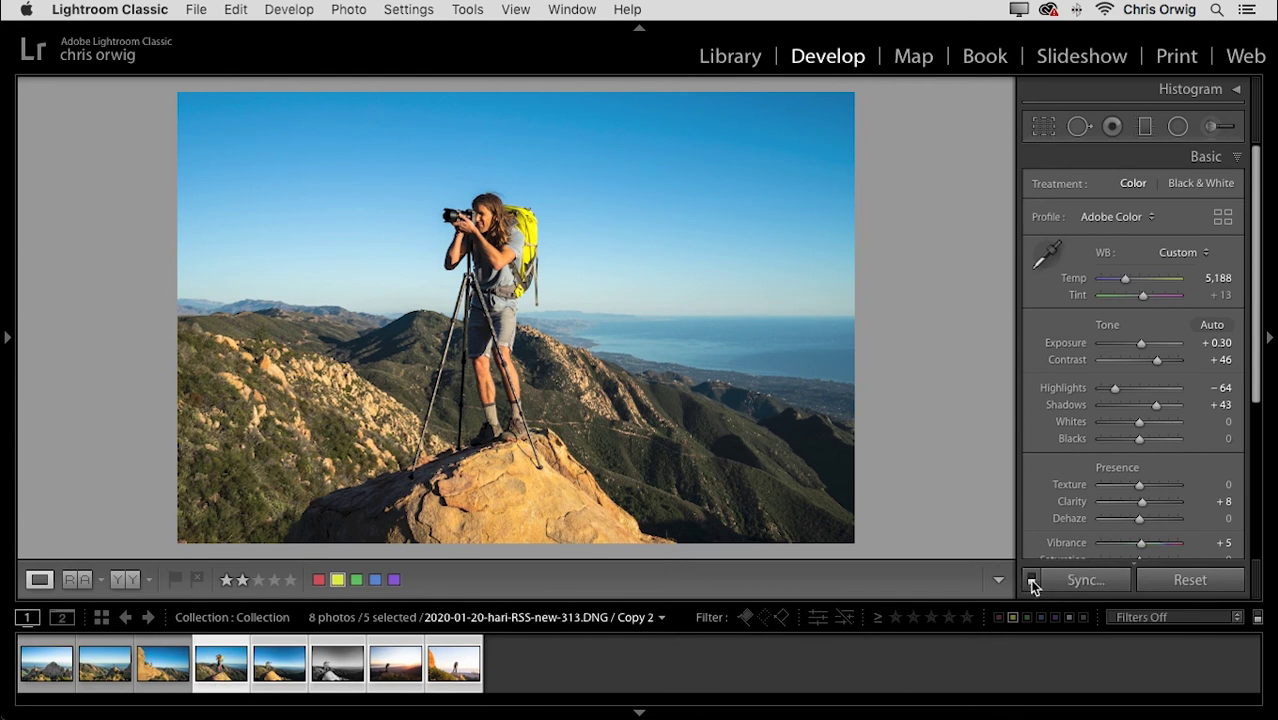
Synchronize only Spot Removal from the hiker photo to the other four selected photos
click(1095, 581)
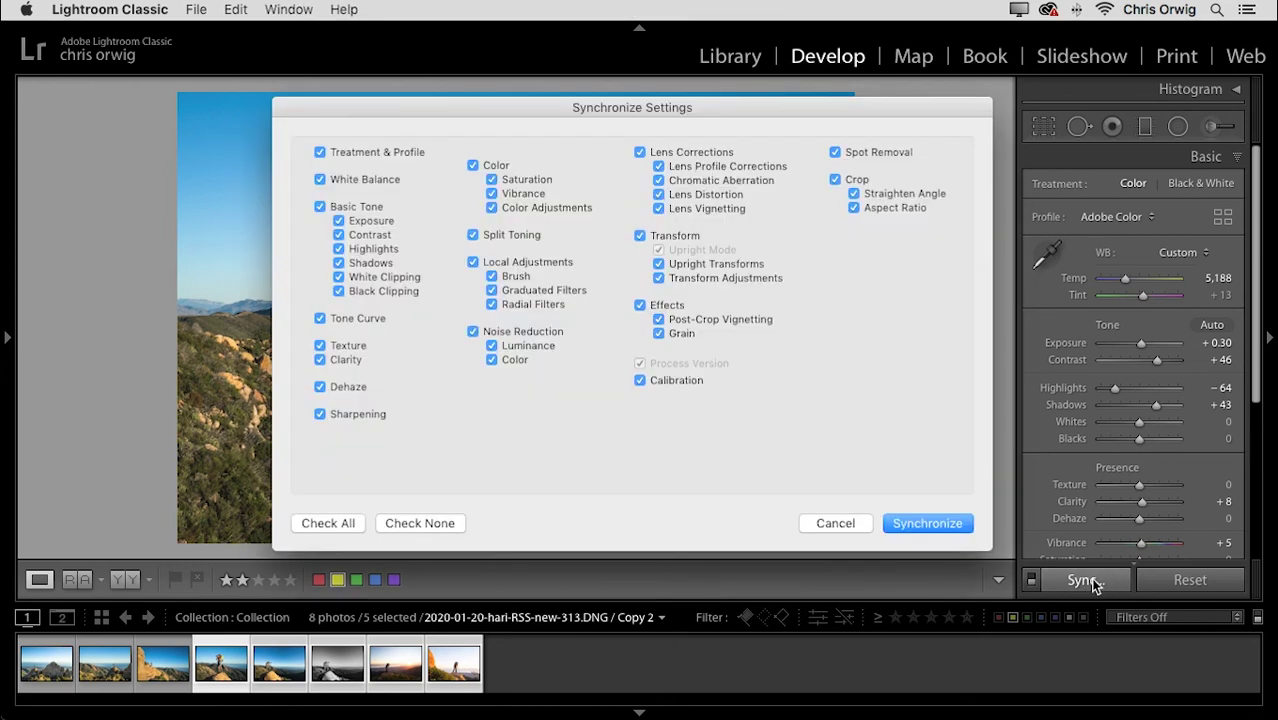
drag(760, 114, 748, 113)
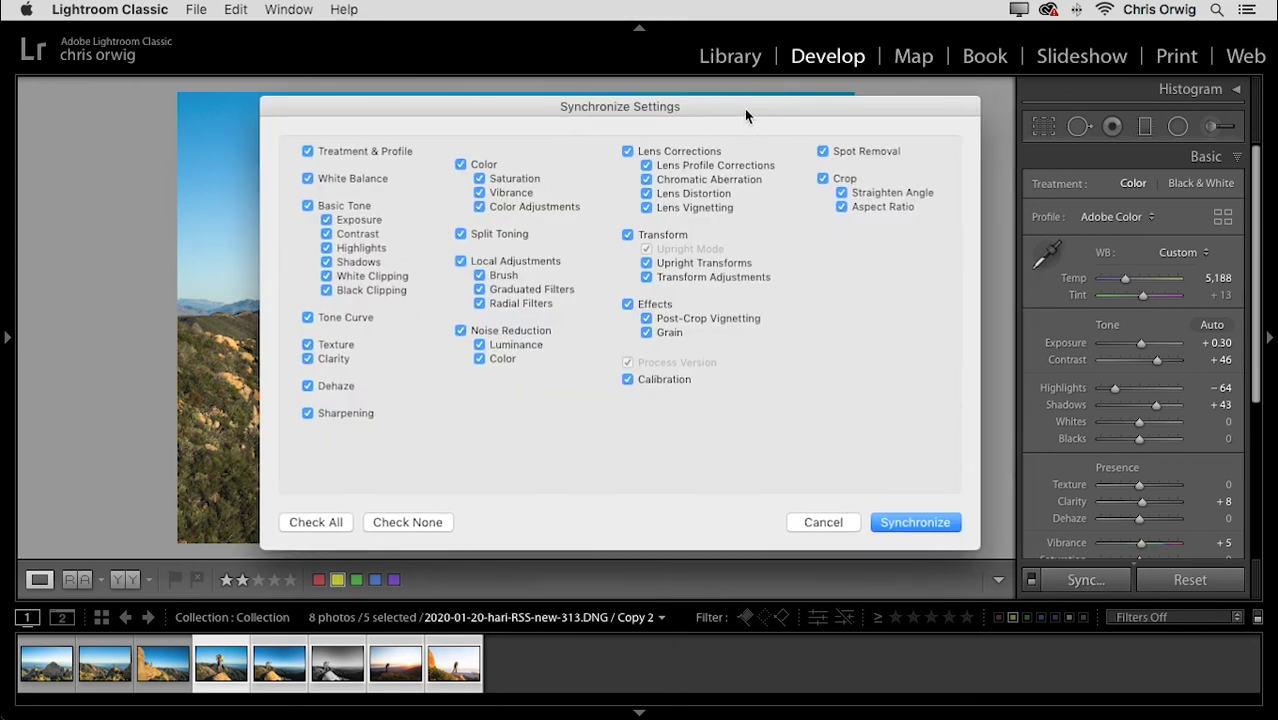
click(433, 522)
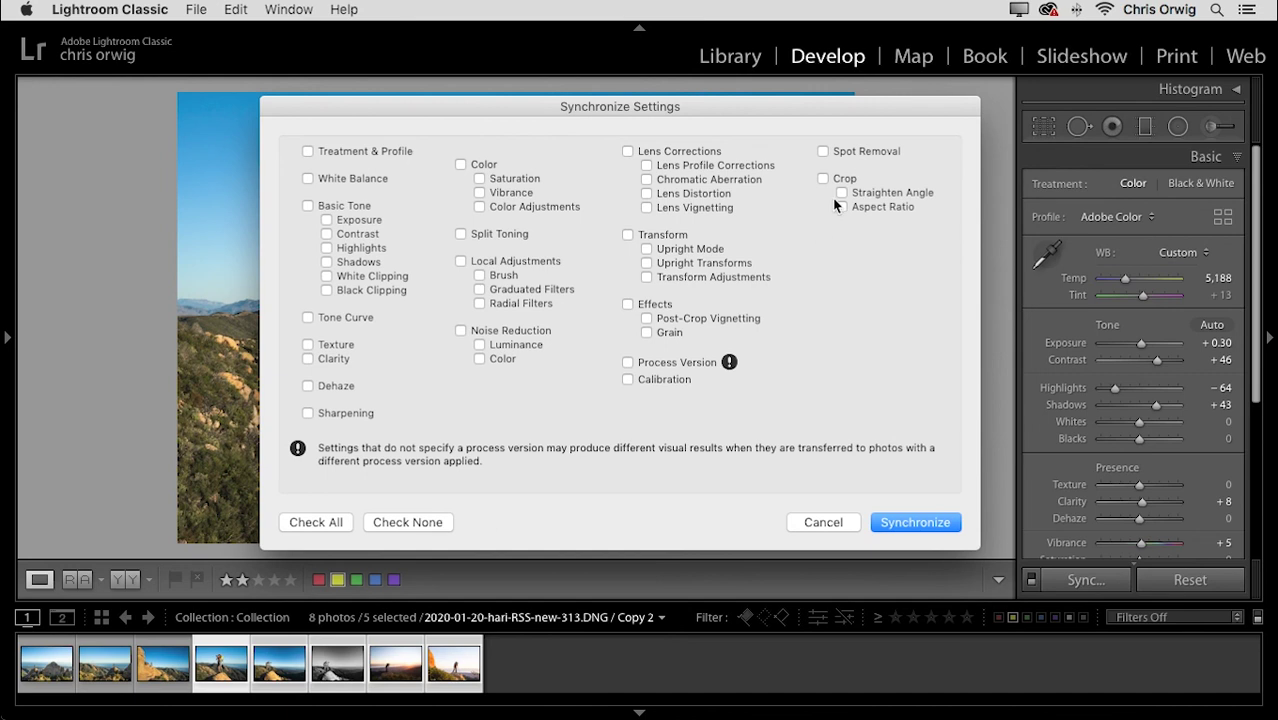
click(824, 151)
click(898, 520)
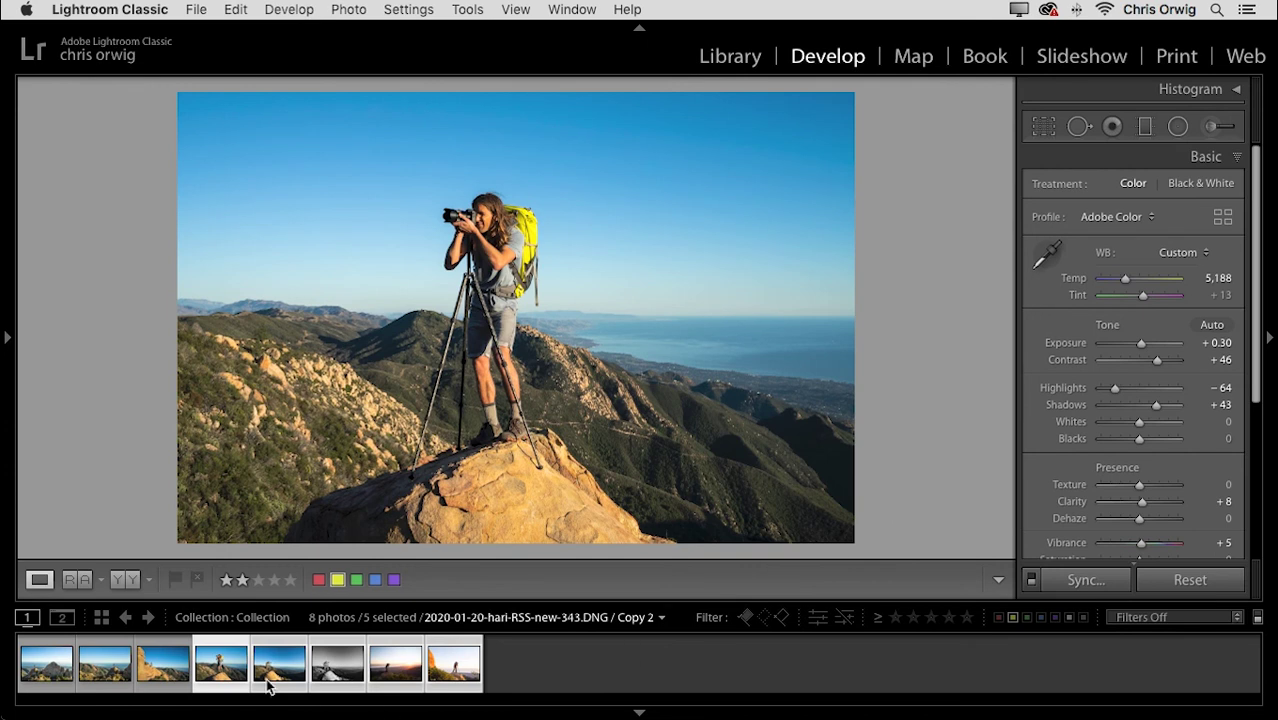
Step through the synced photos with the Spot Removal tool showing each one's heal spots
key(Right)
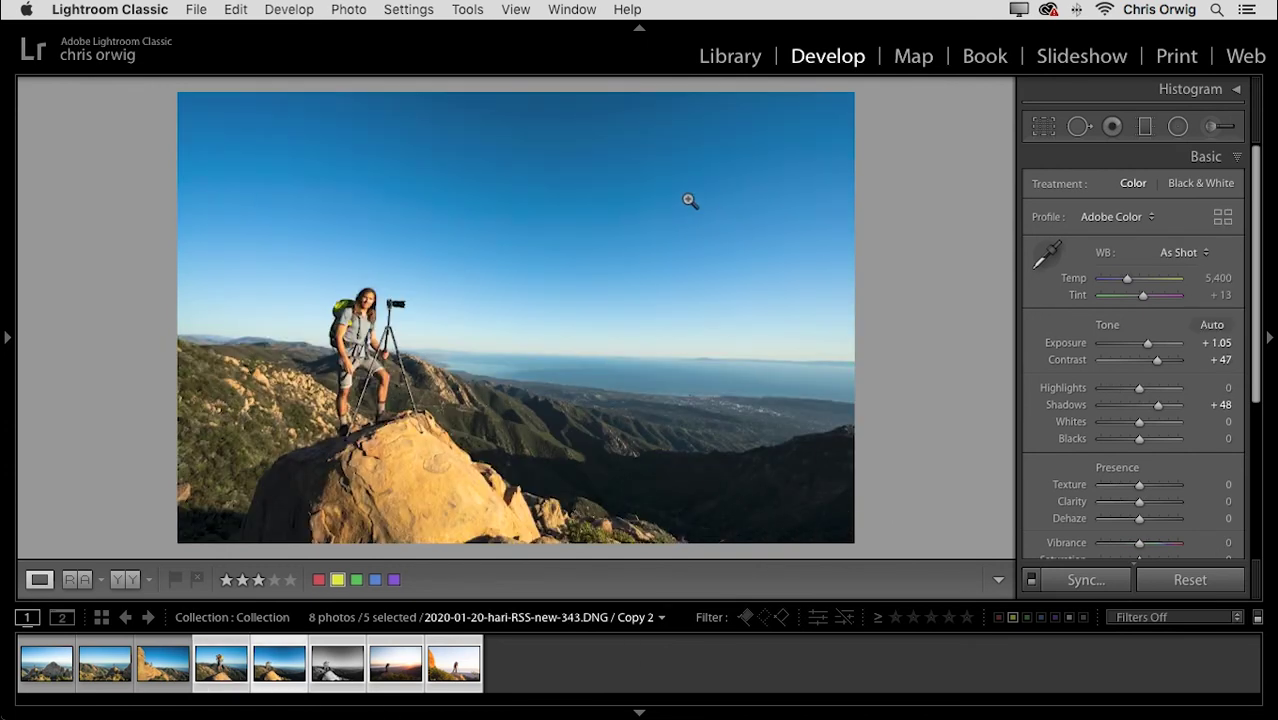
key(Right)
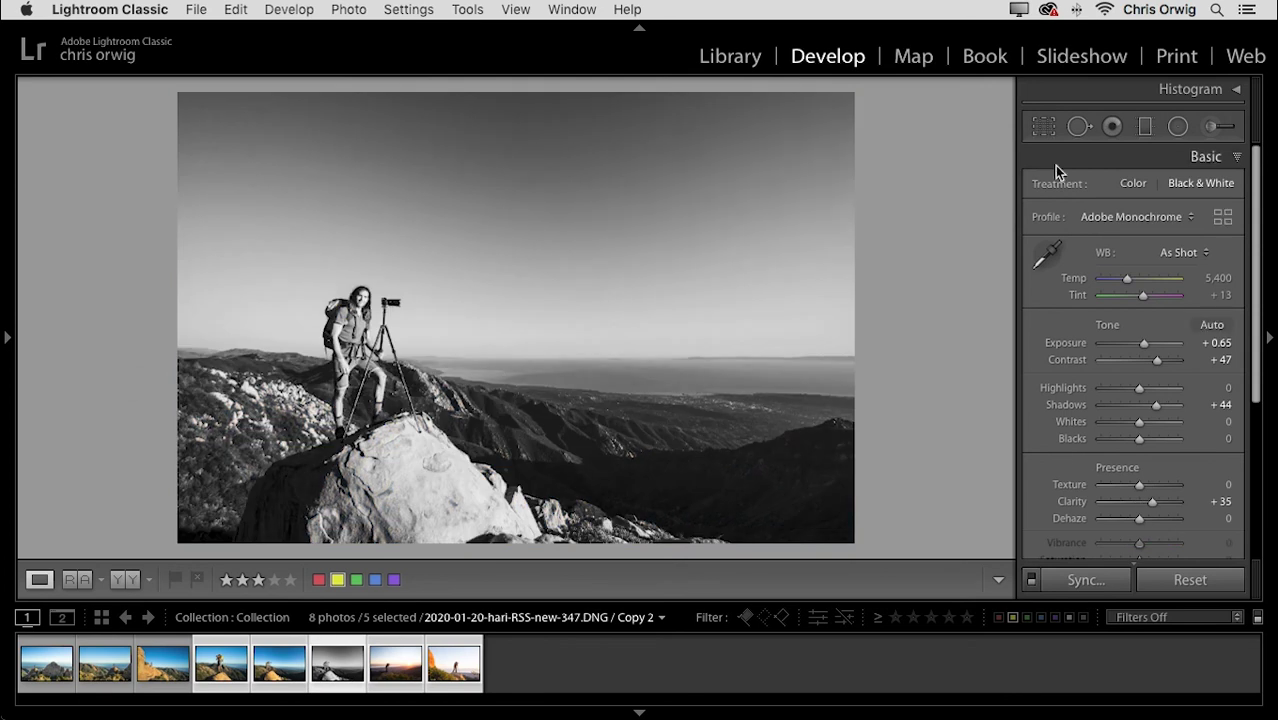
click(1079, 126)
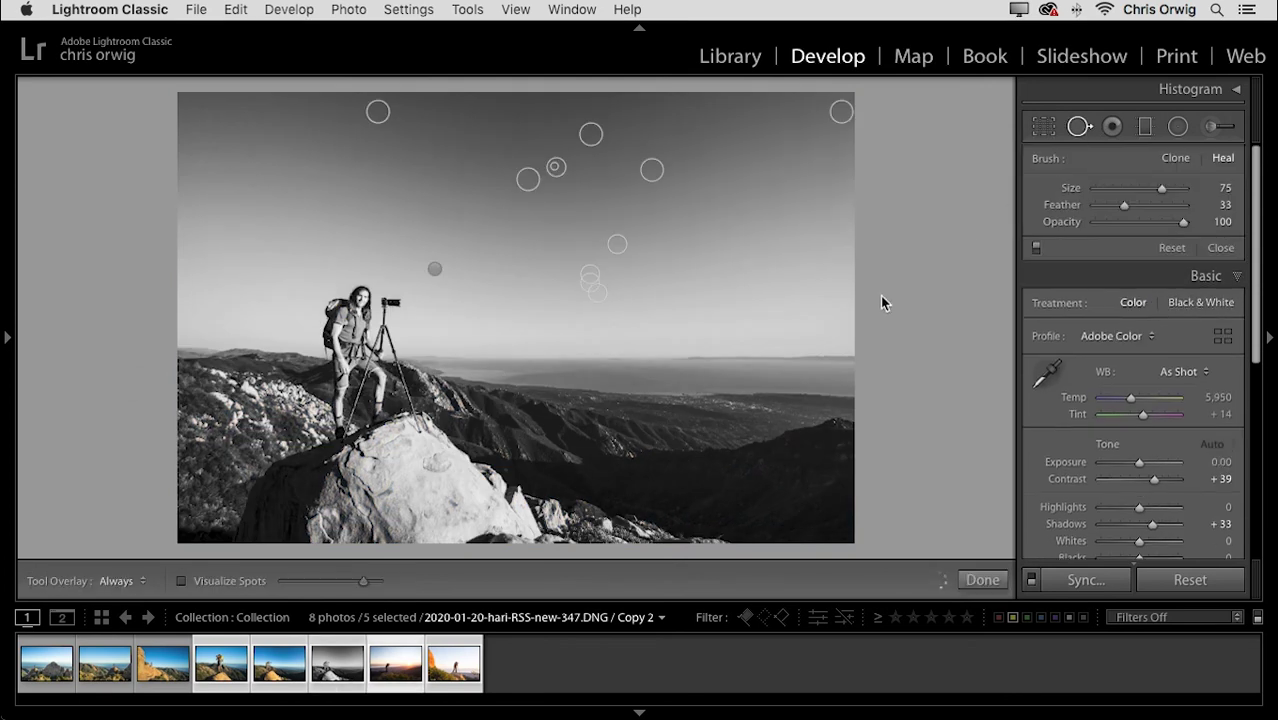
key(Right)
key(Right)
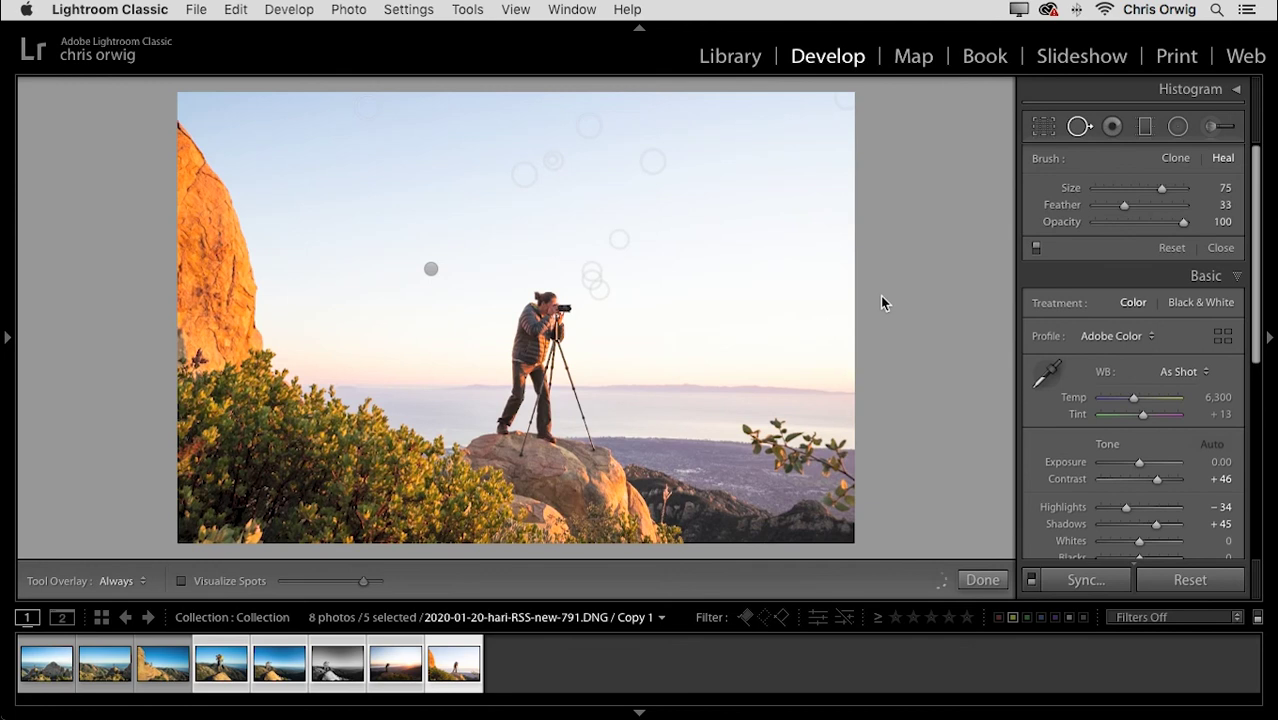
key(Right)
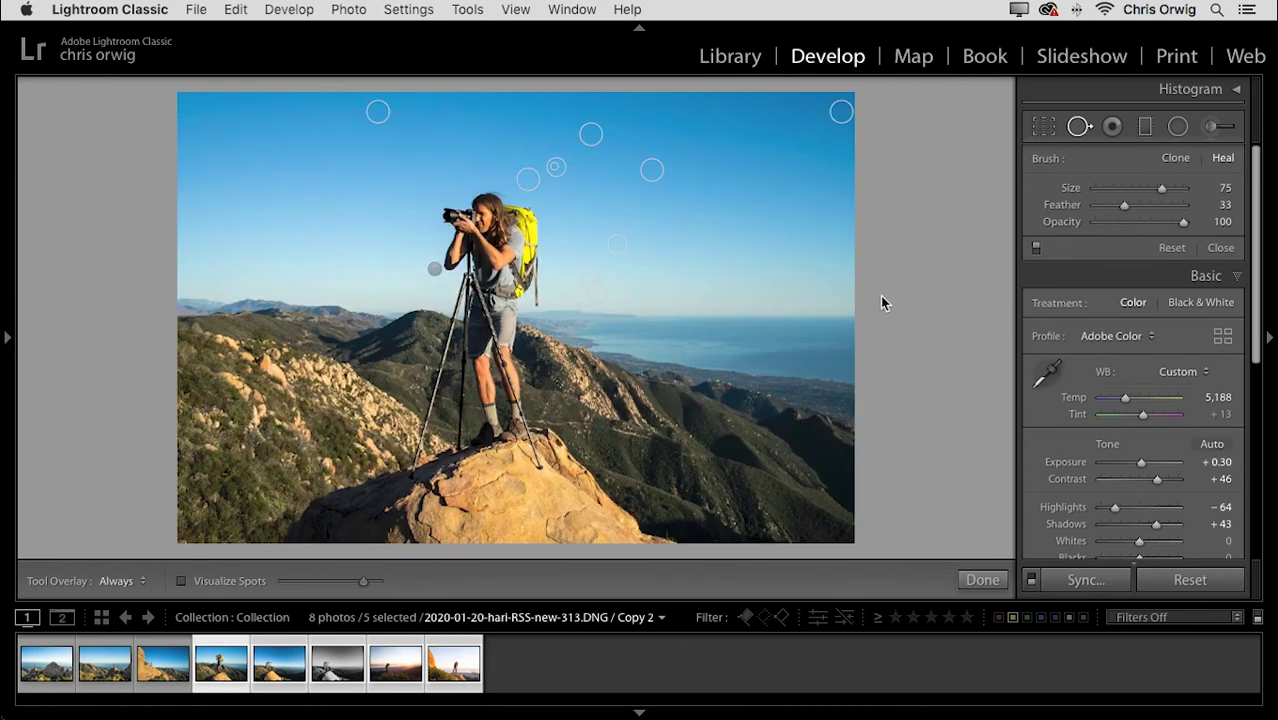
key(Right)
key(Right)
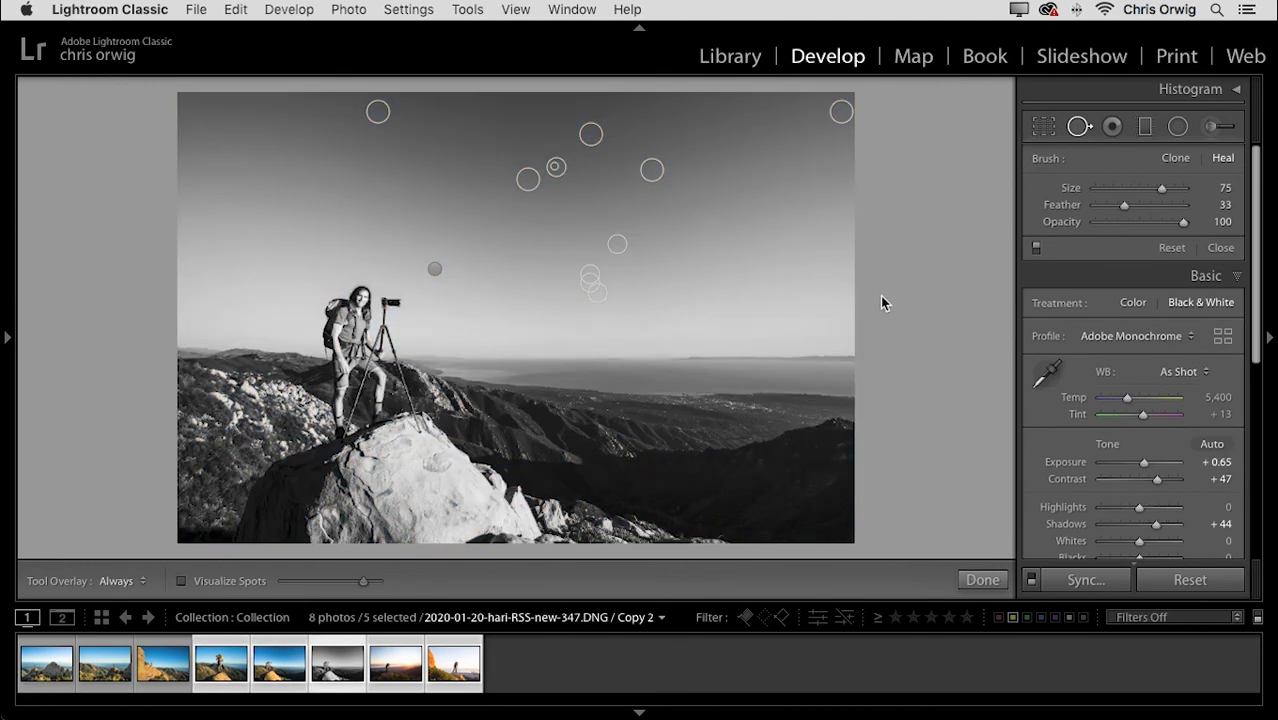
key(Right)
key(Right)
key(Right)
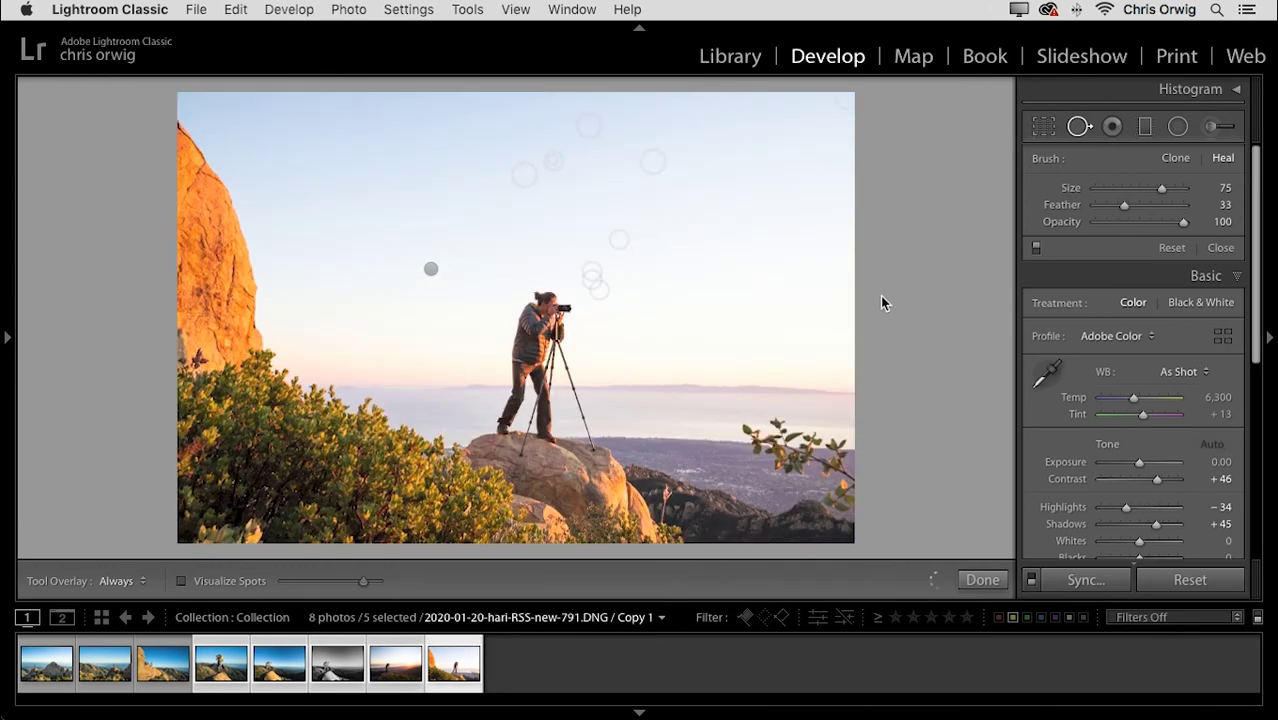
key(Right)
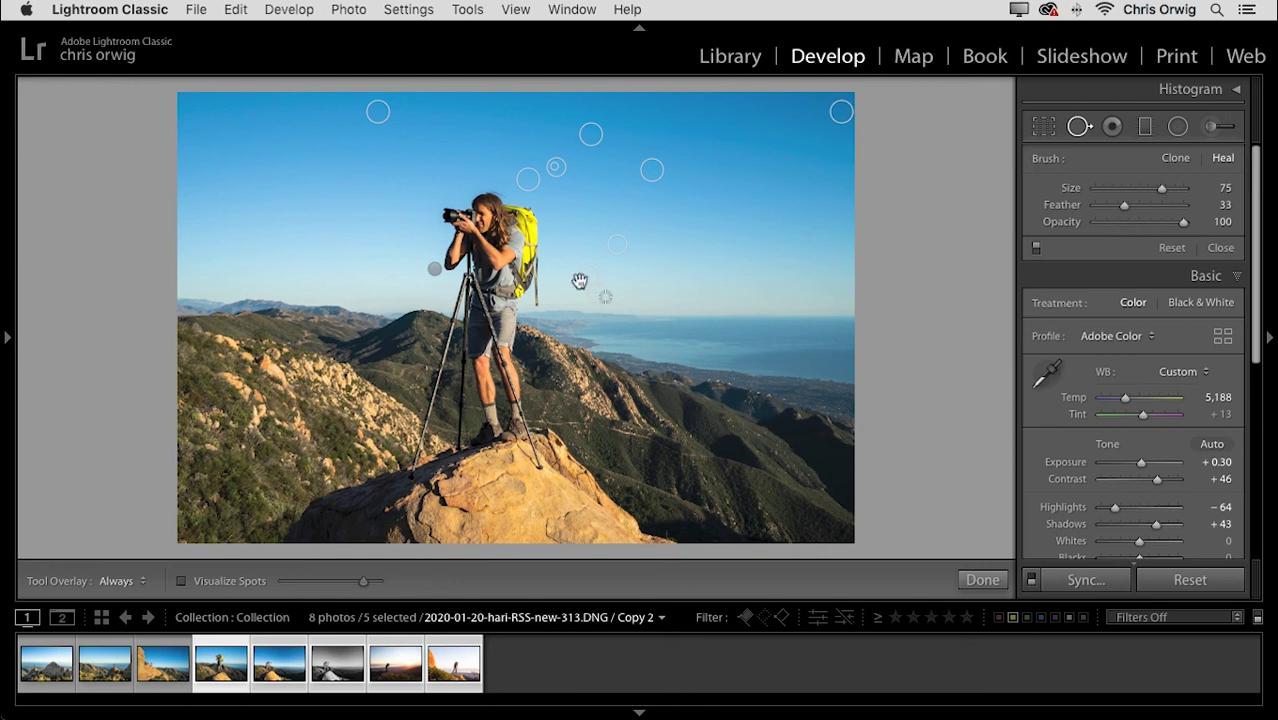
Reopen Synchronize Settings, tick Check All, then cancel without syncing
click(1084, 580)
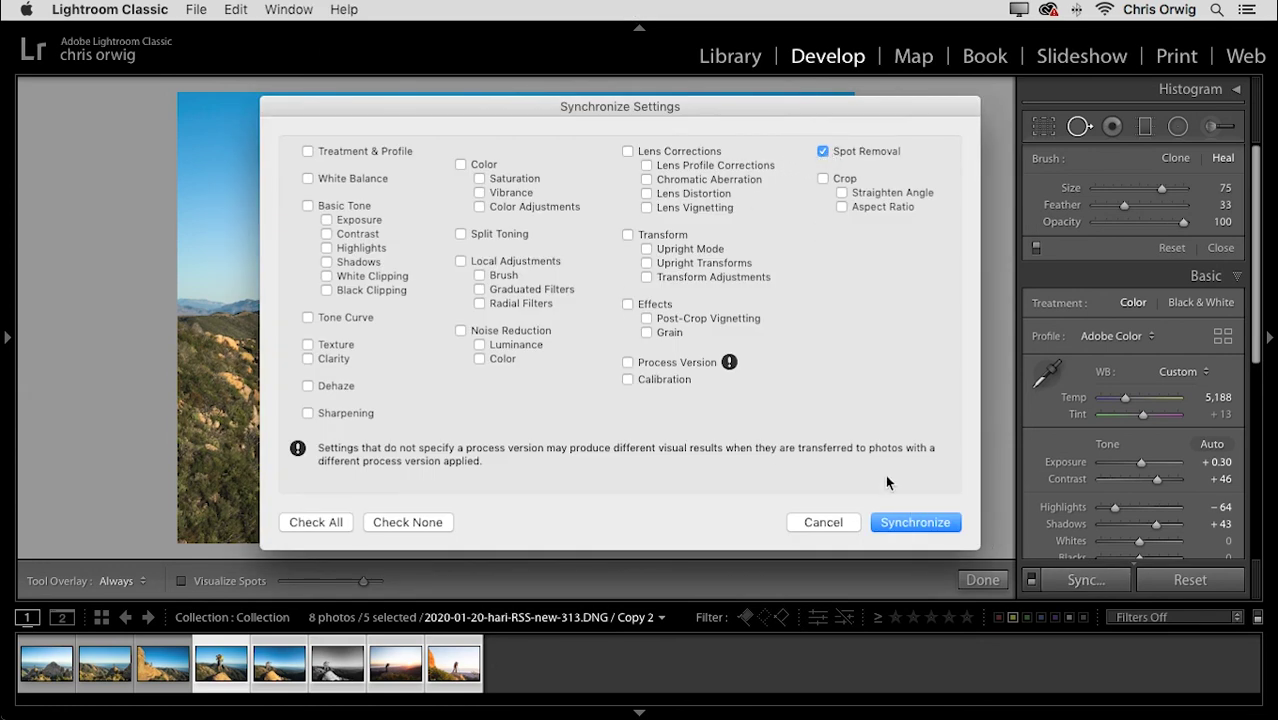
click(338, 527)
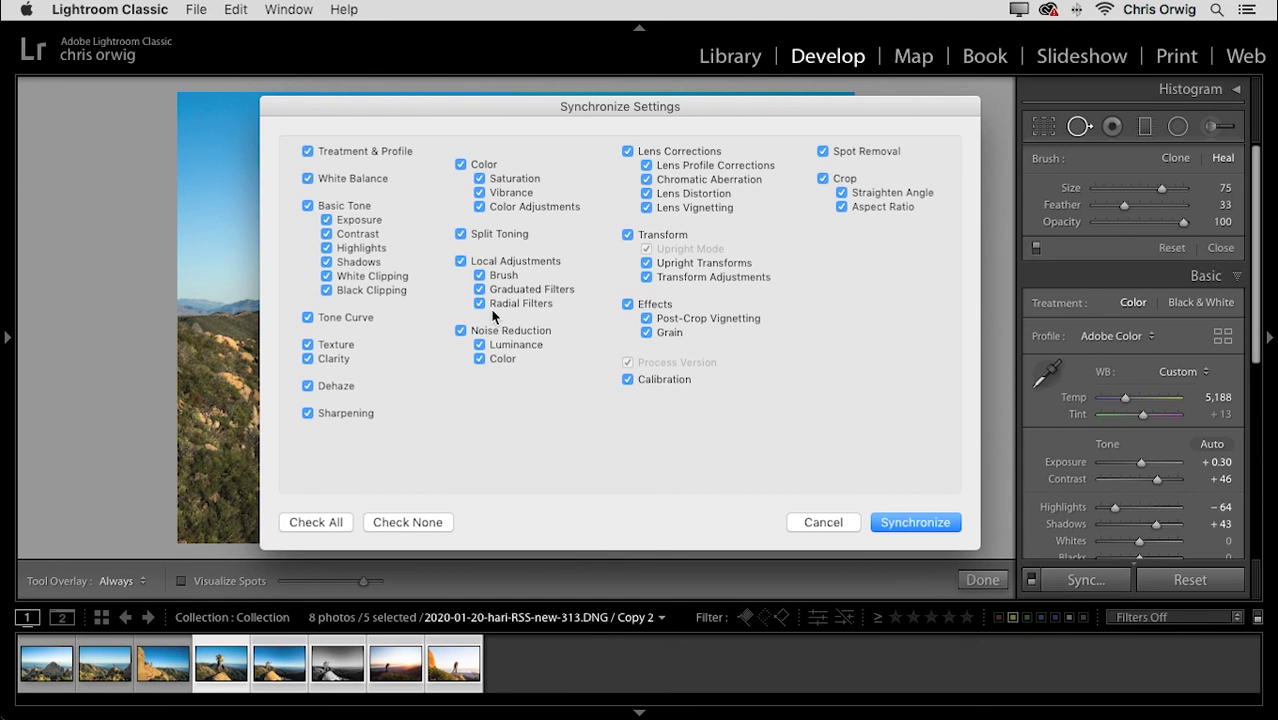
click(821, 525)
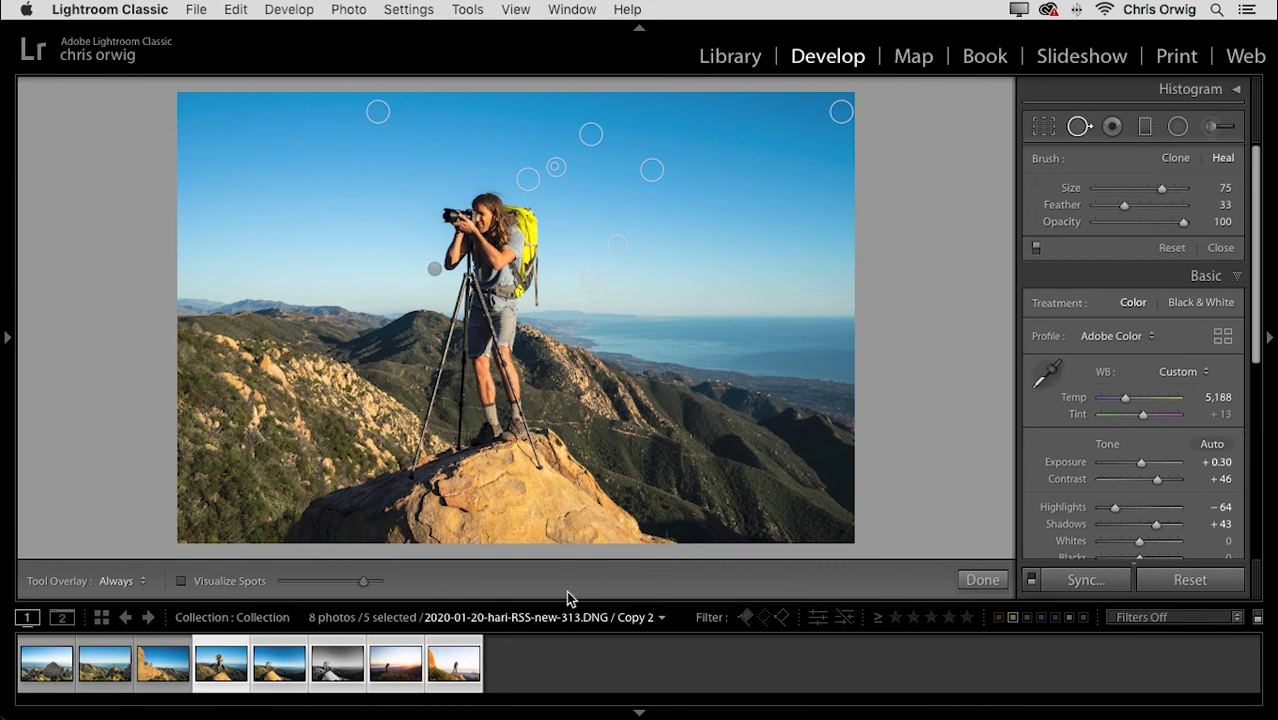
Show all eight photos in Survey view with the filmstrip and toolbar hidden
key(super+a)
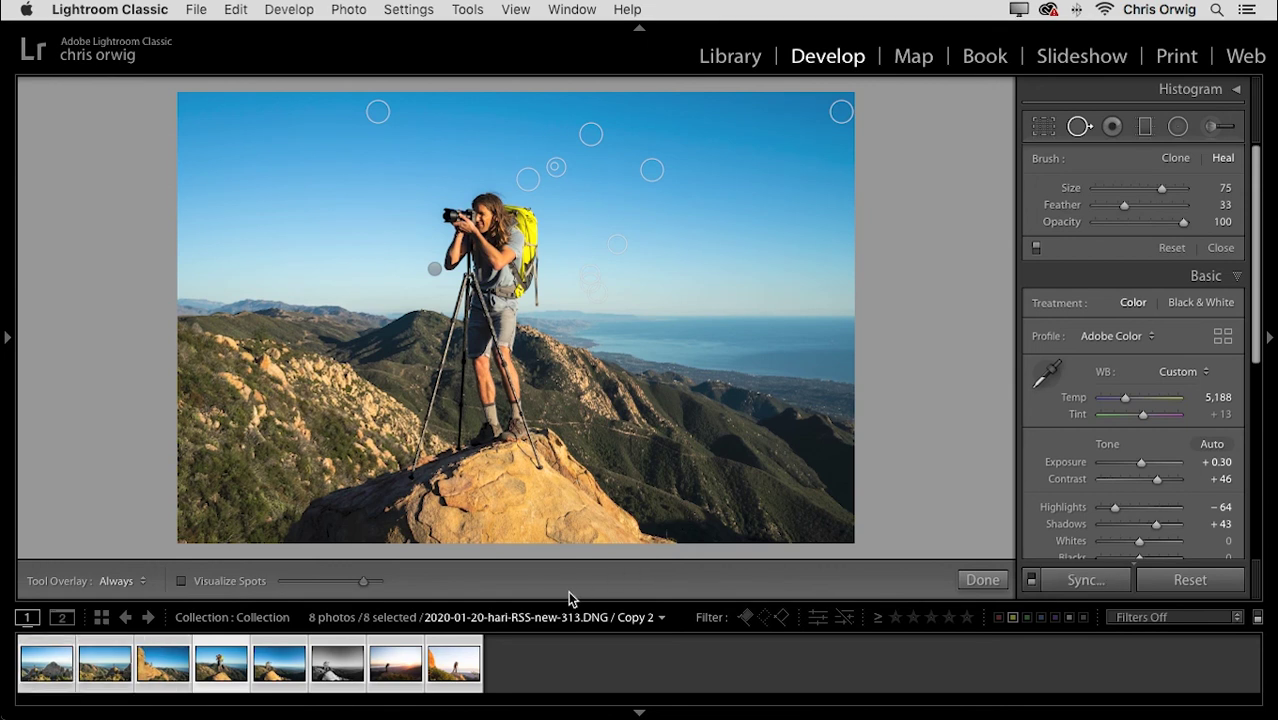
key(n)
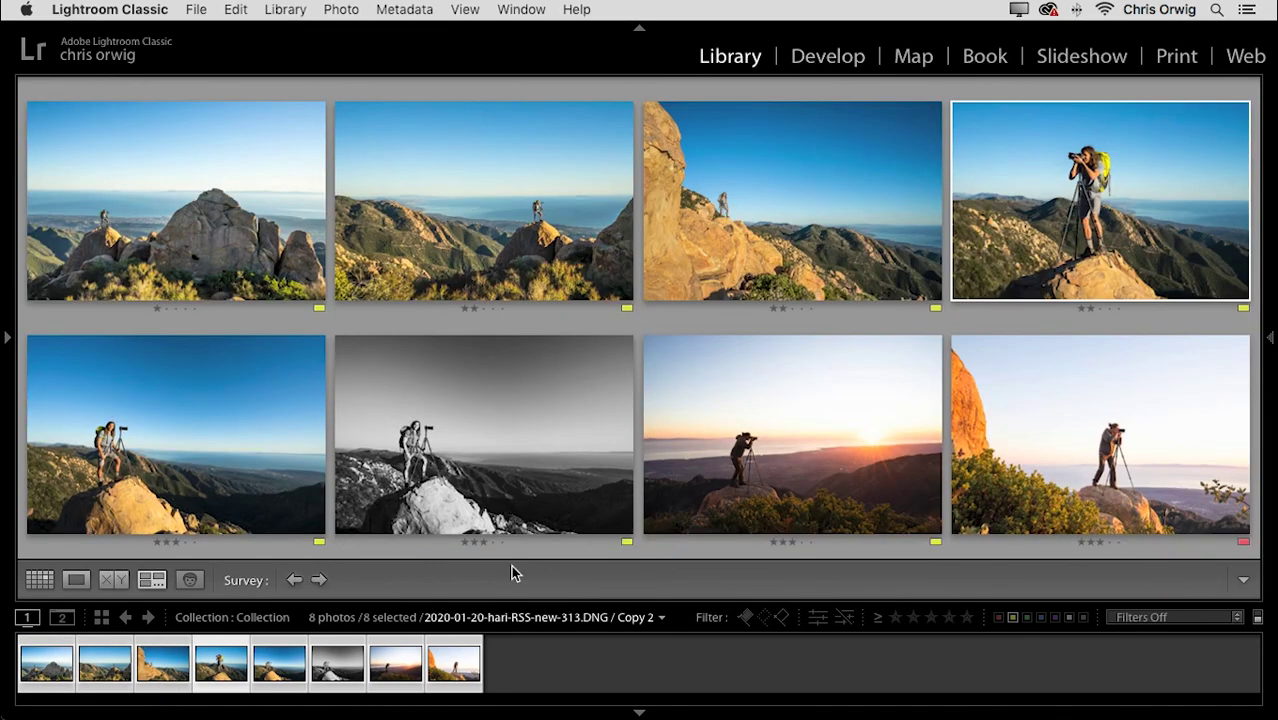
click(639, 710)
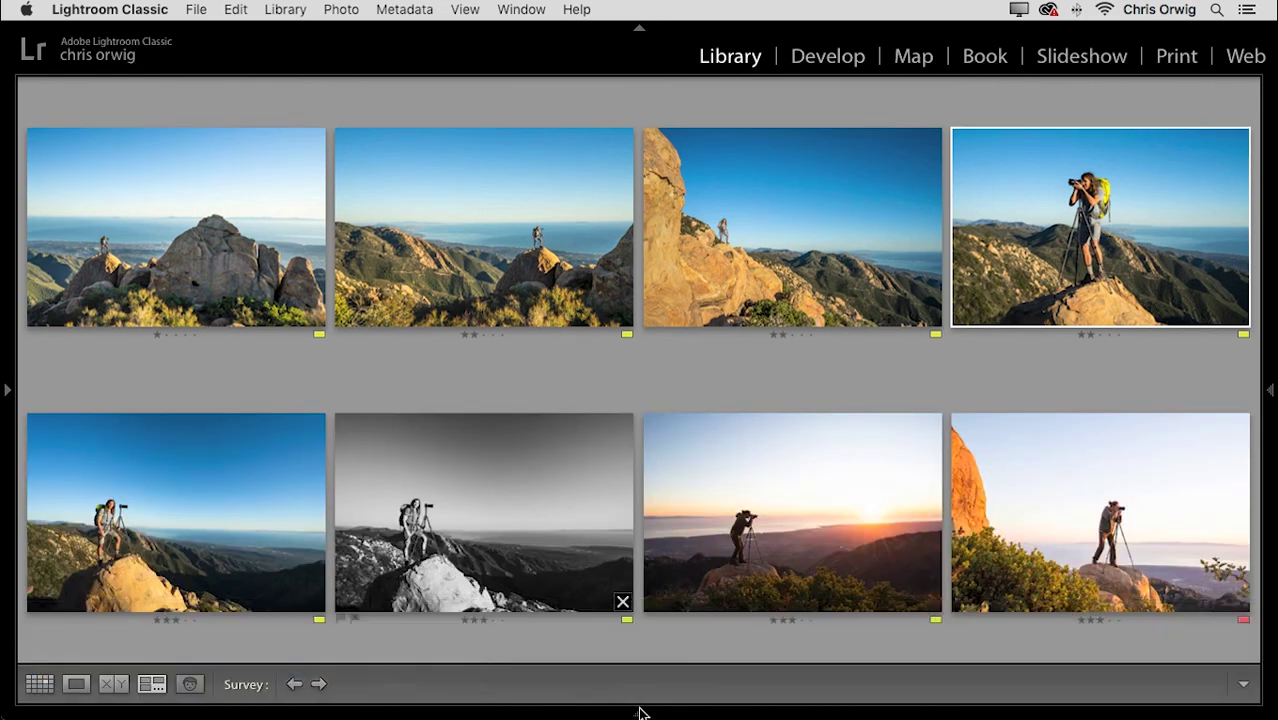
key(t)
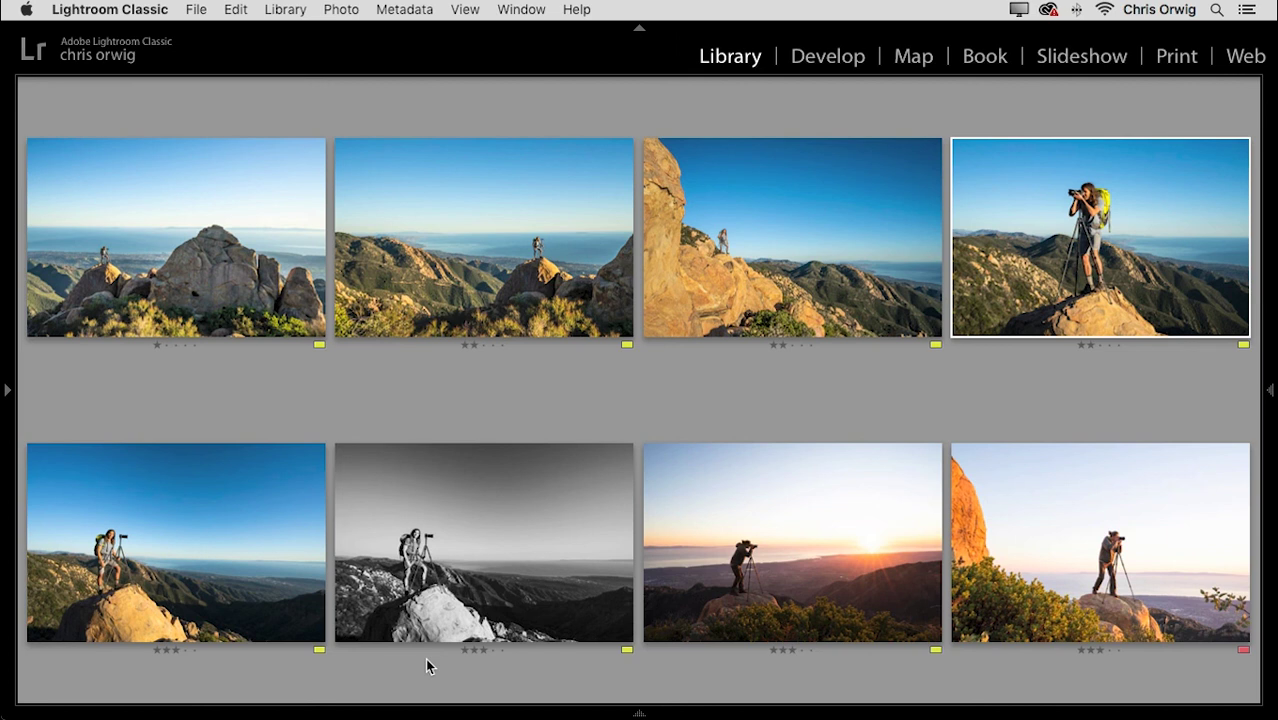
key(d)
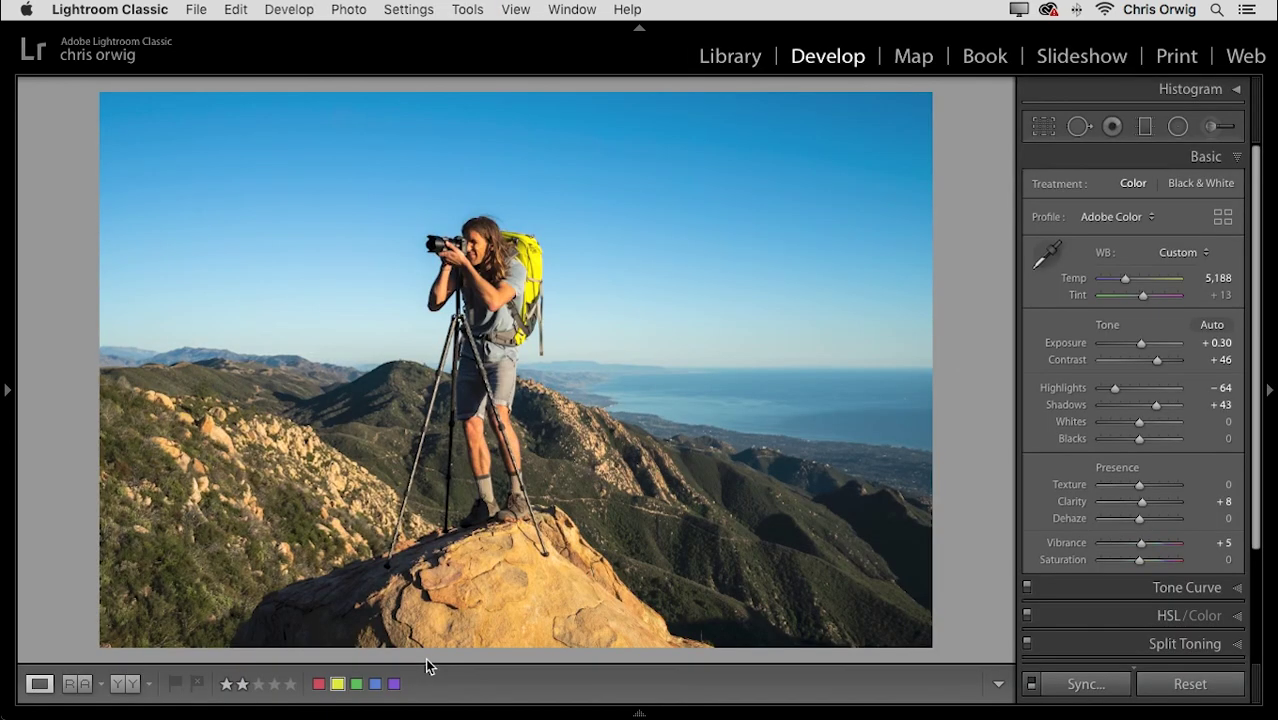